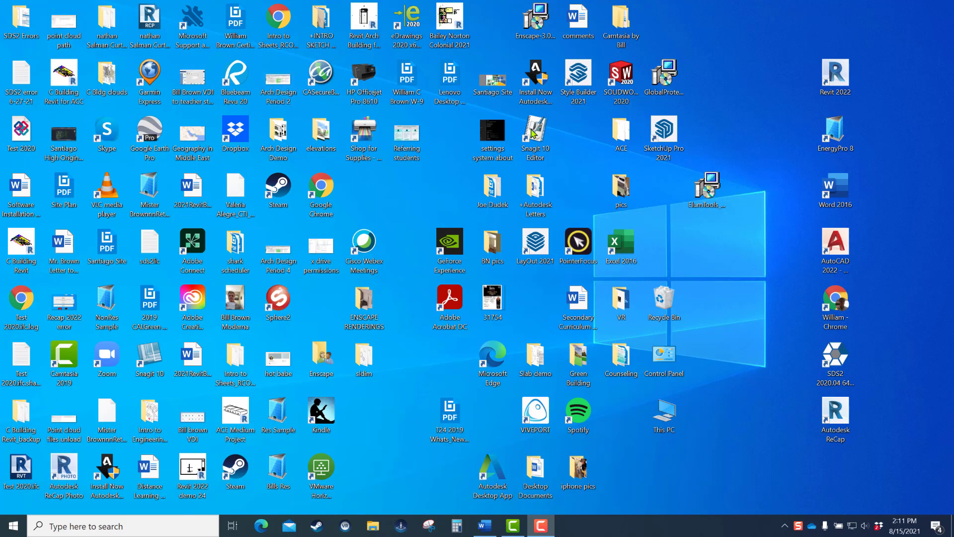
Step: Start Revit 2022 from its desktop shortcut and look over the recent models and families
drag(836, 74, 797, 83)
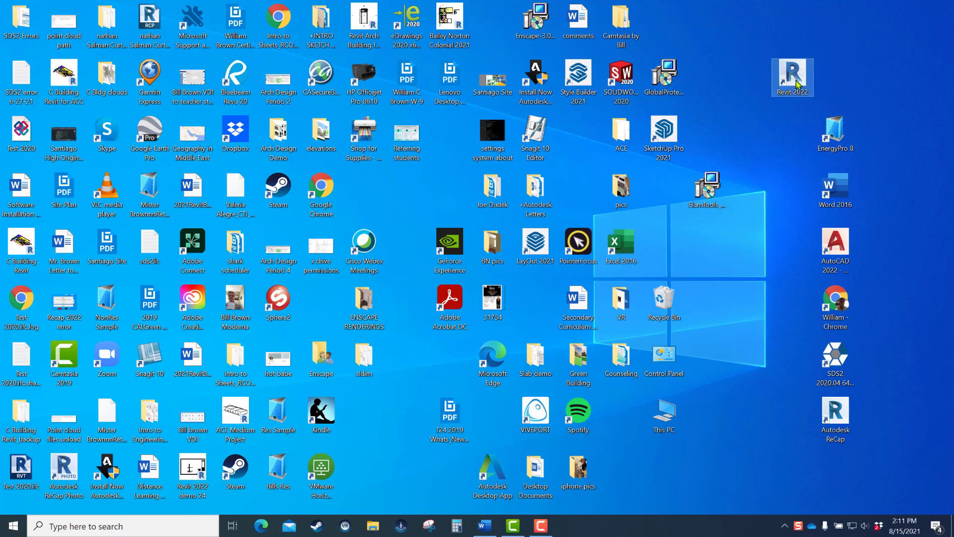
double_click(795, 80)
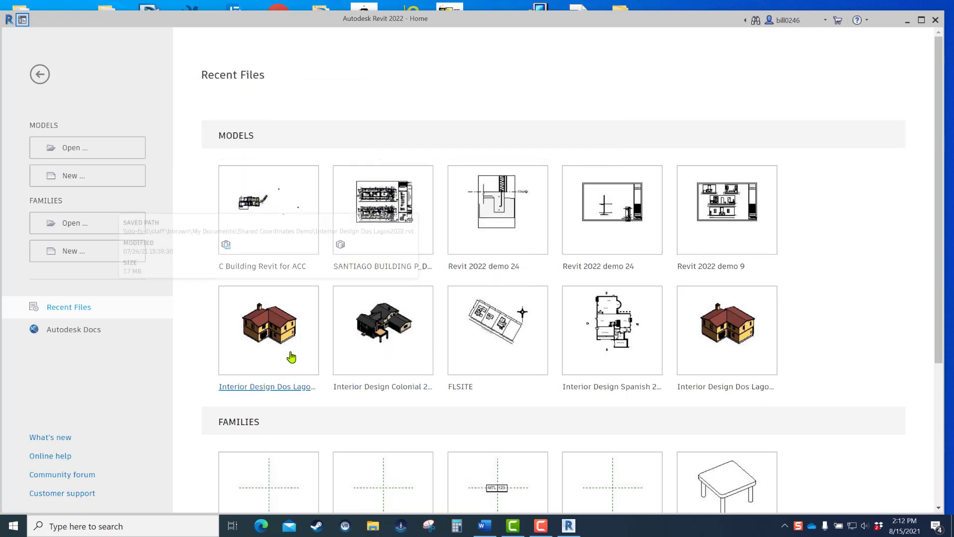
scroll(360, 324, down, 2)
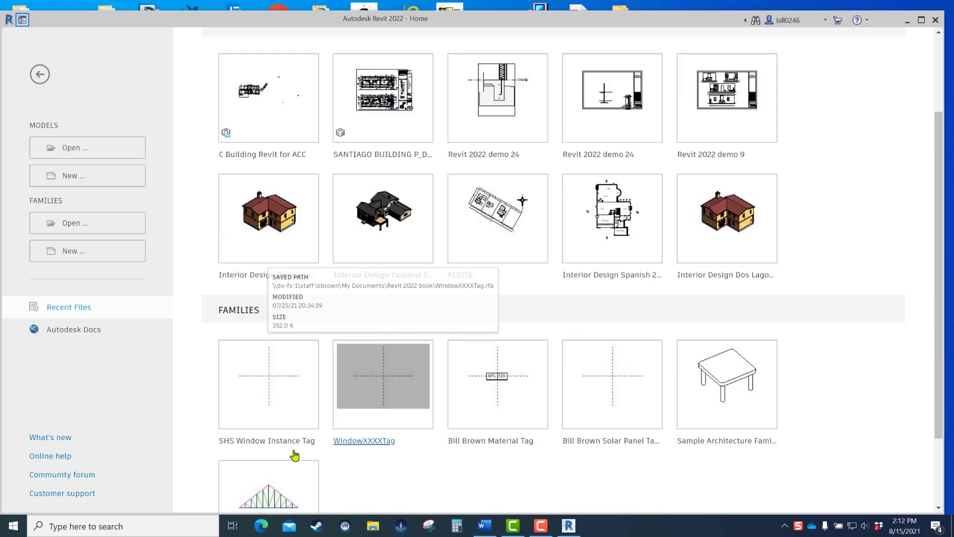
scroll(443, 370, up, 2)
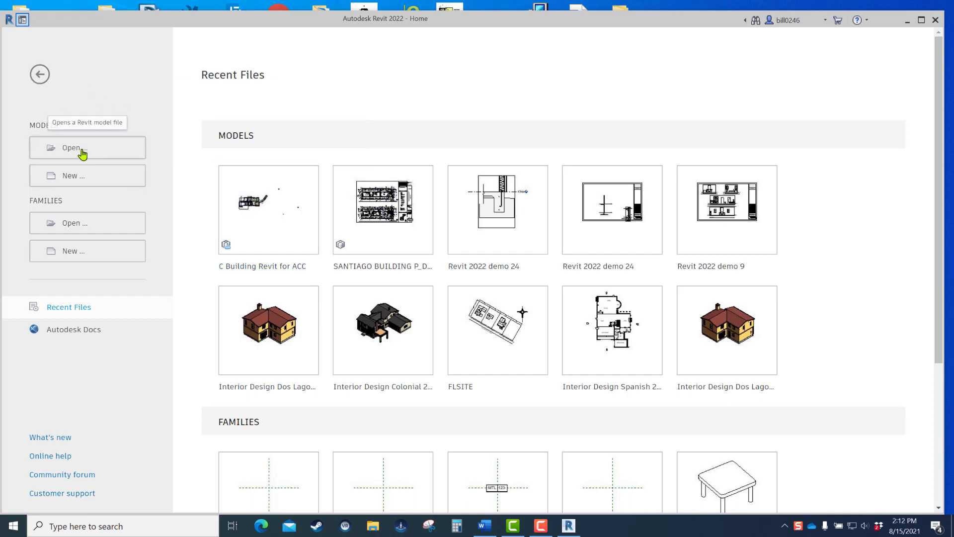
Step: Create a new project from the Imperial-Architectural Template
click(76, 180)
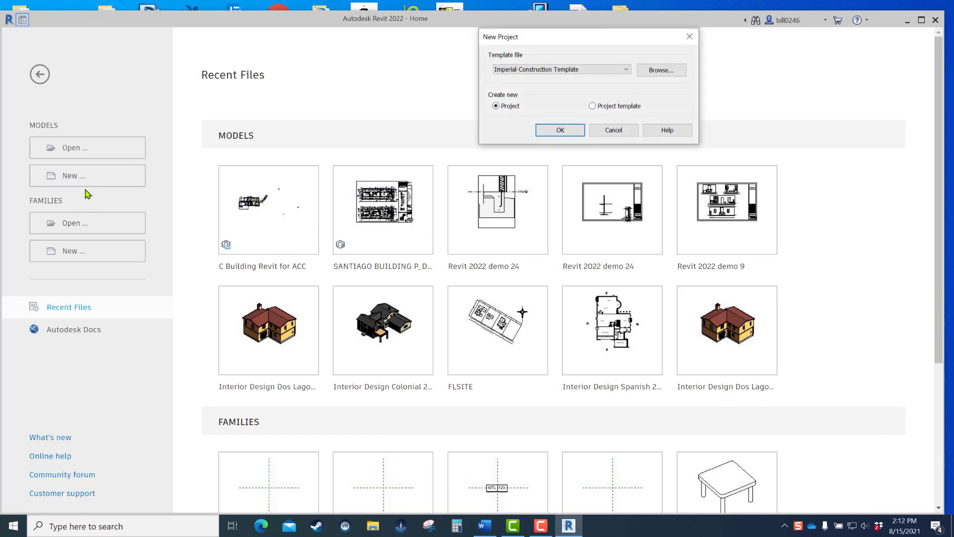
drag(343, 90, 377, 47)
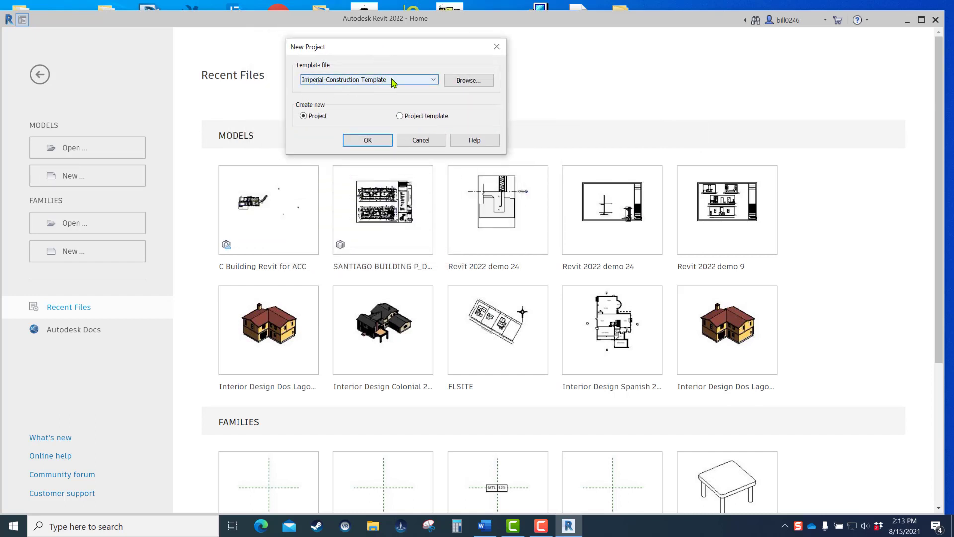
click(393, 80)
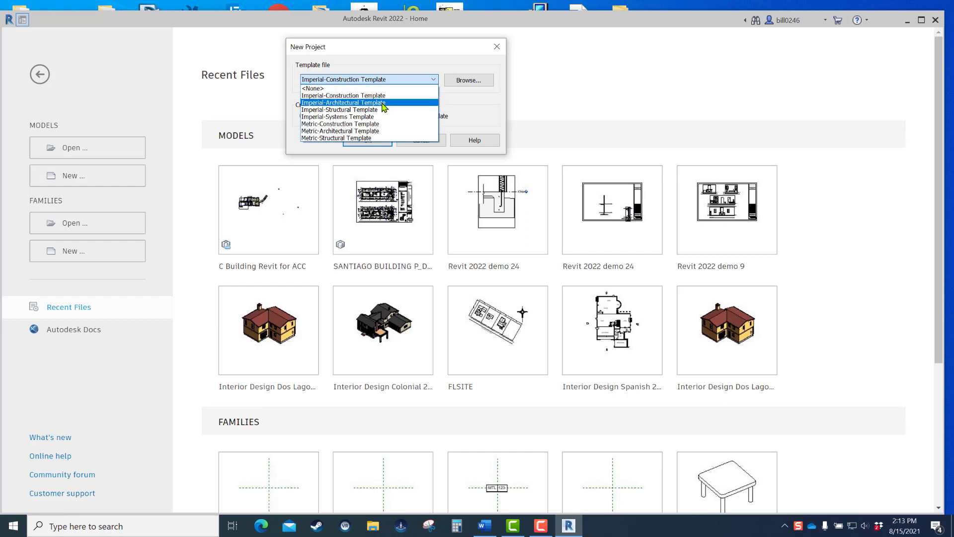
click(383, 103)
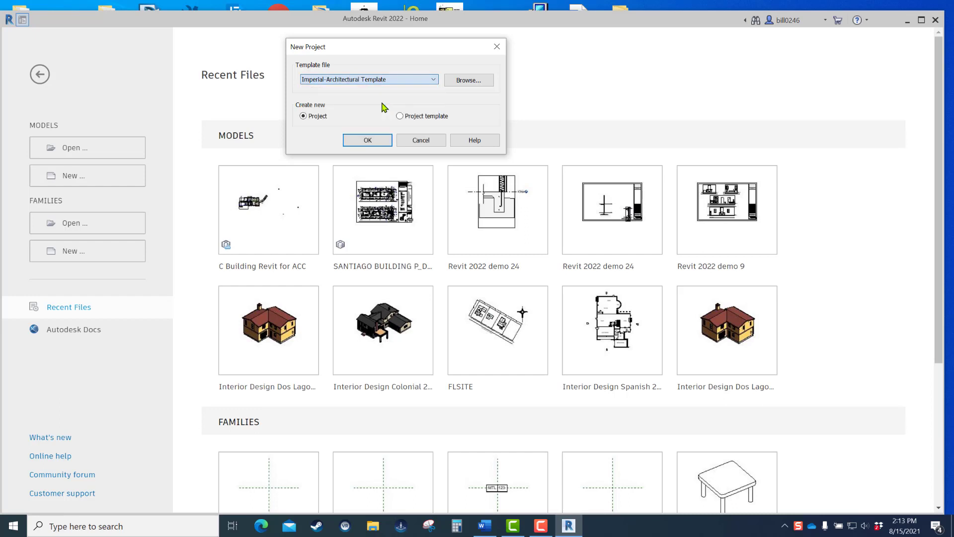
click(367, 142)
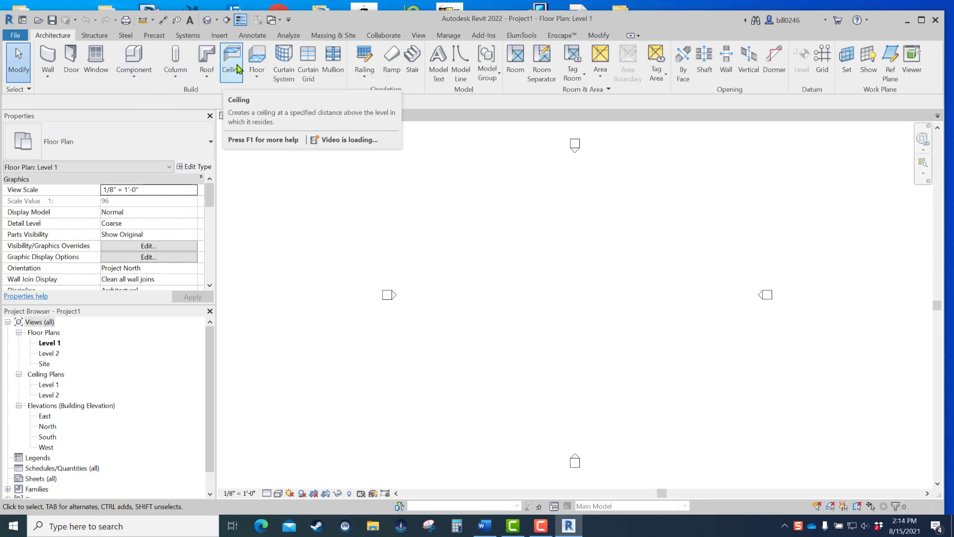
click(94, 36)
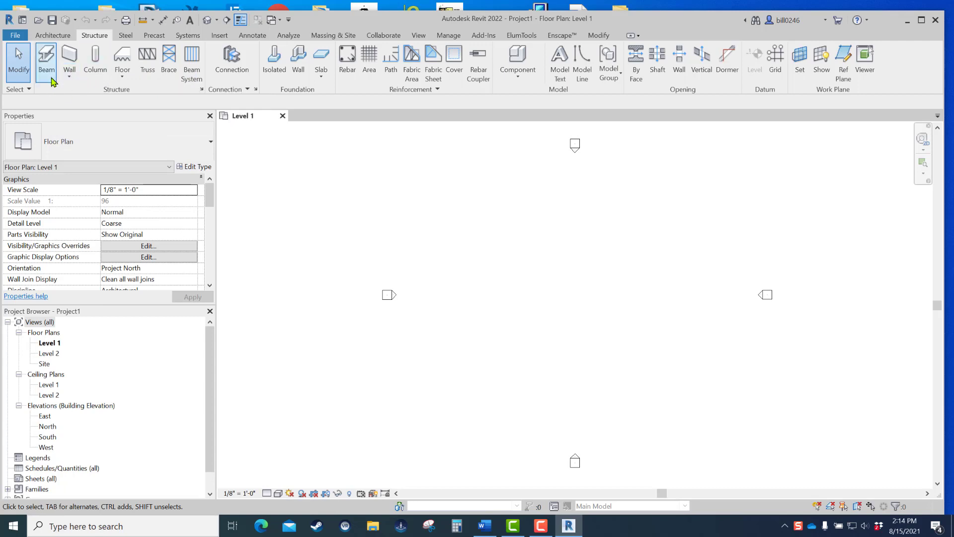
click(126, 37)
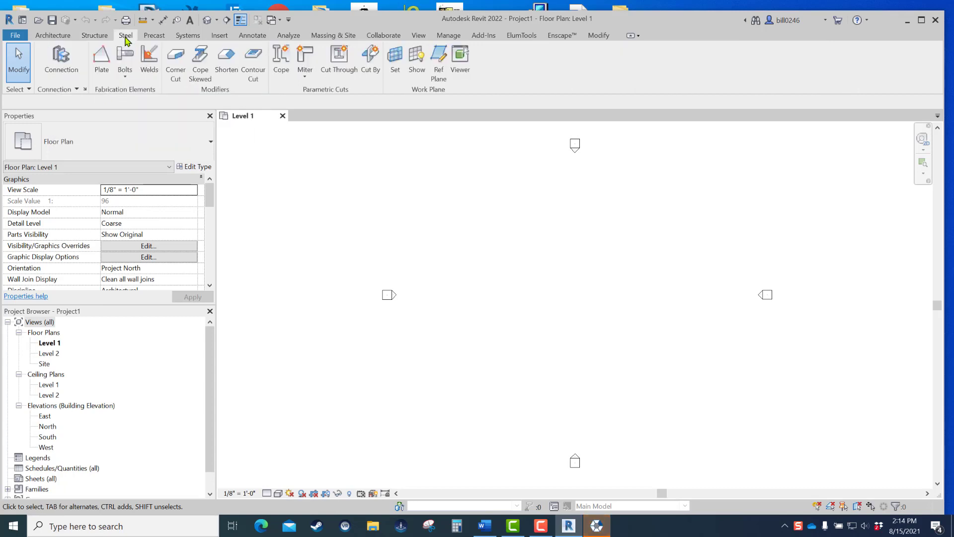
click(157, 38)
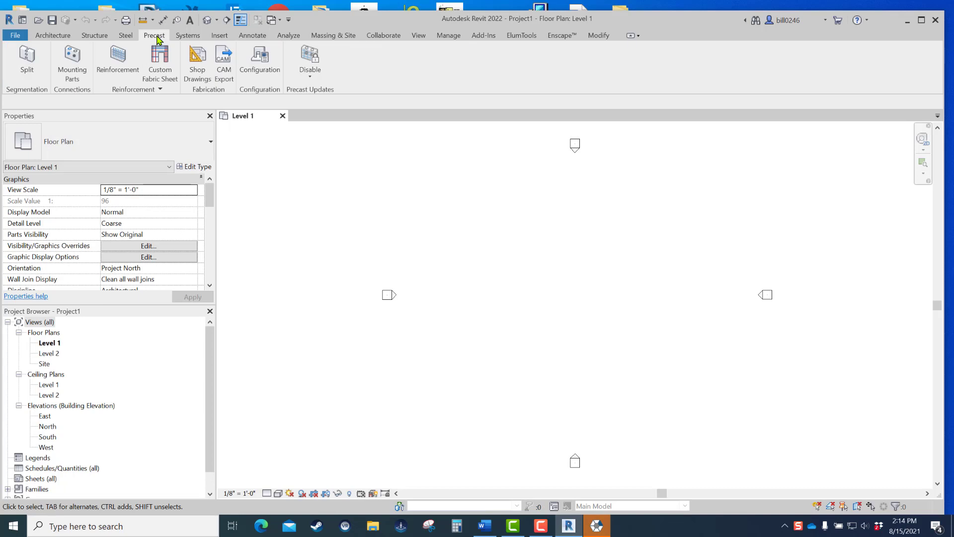
click(200, 39)
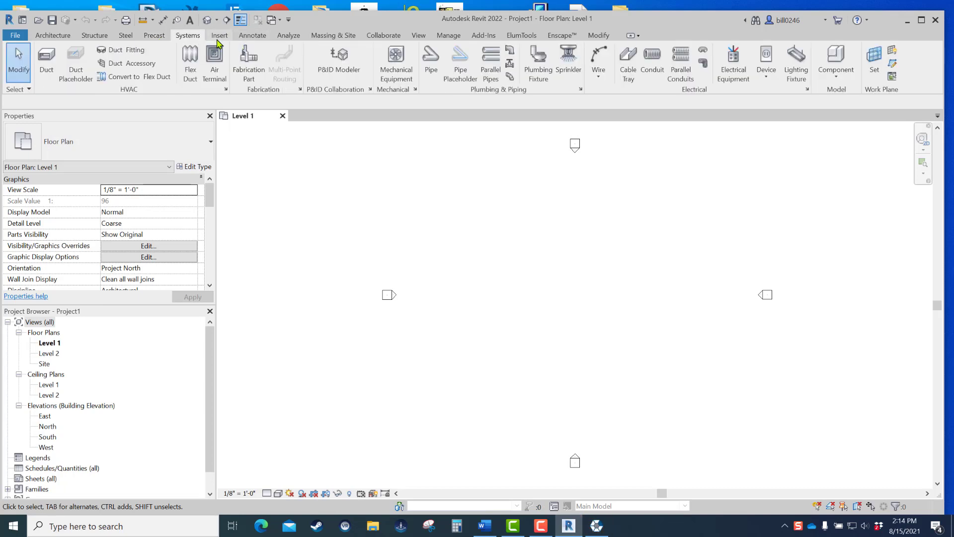
click(218, 42)
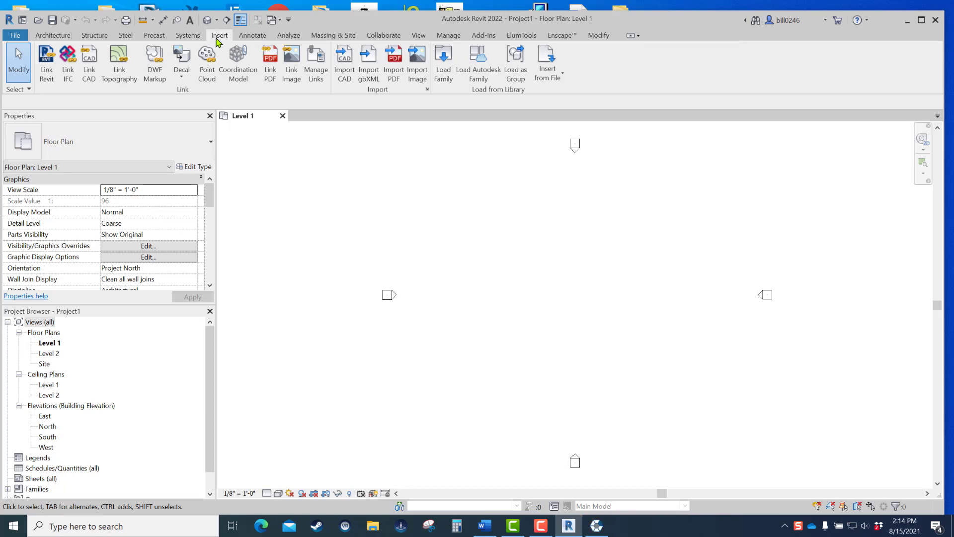
click(259, 39)
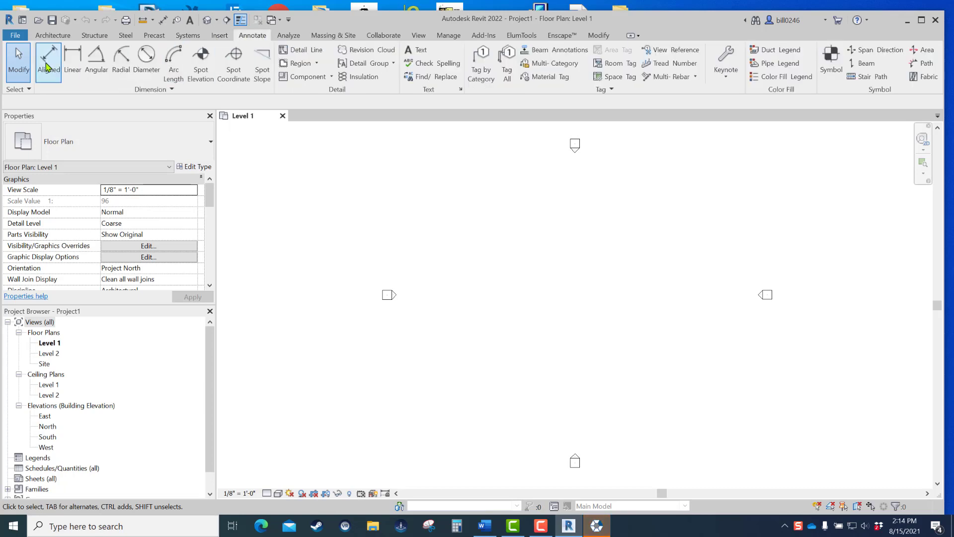
click(52, 36)
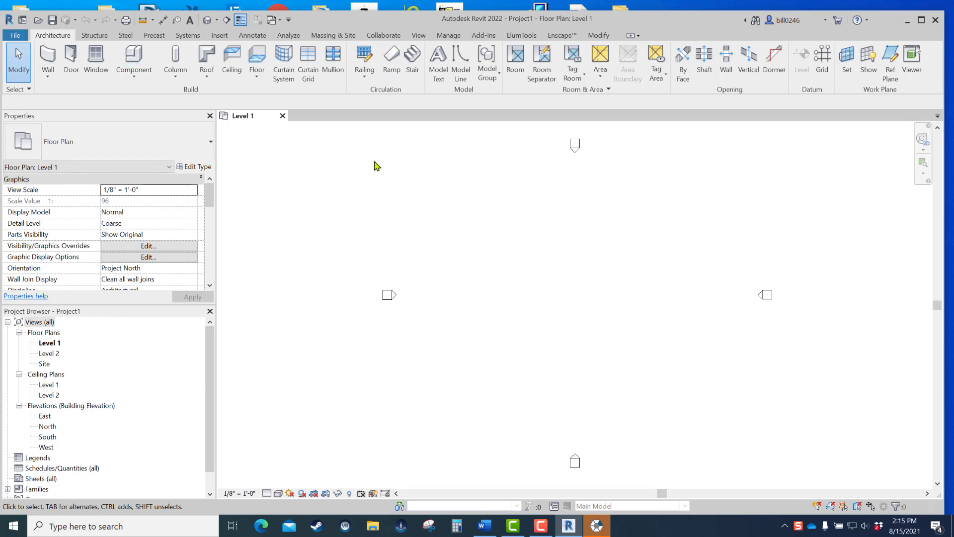
Step: Draw a rectangle of Generic - 8" walls about 36' by 52' between the elevation markers, with the height set up to Level 2
click(48, 77)
click(74, 103)
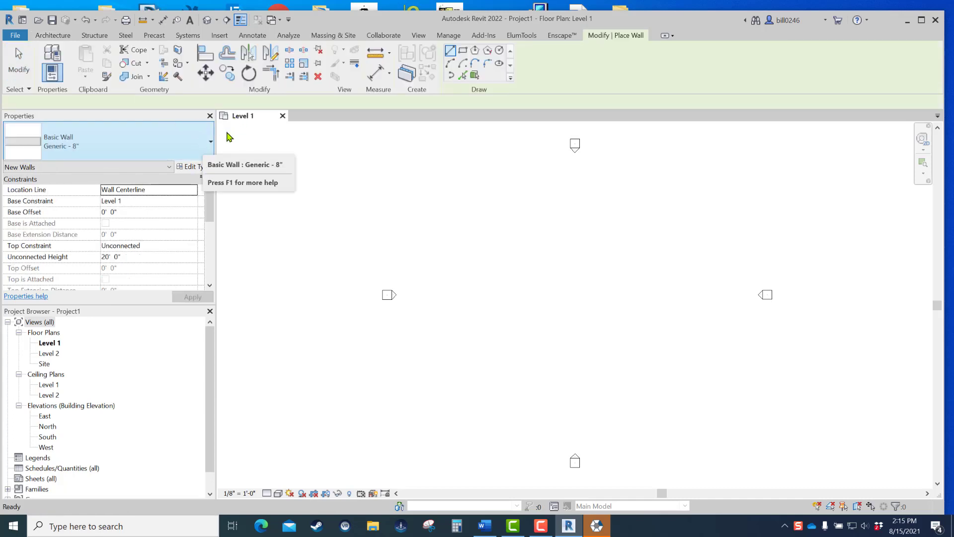
click(150, 101)
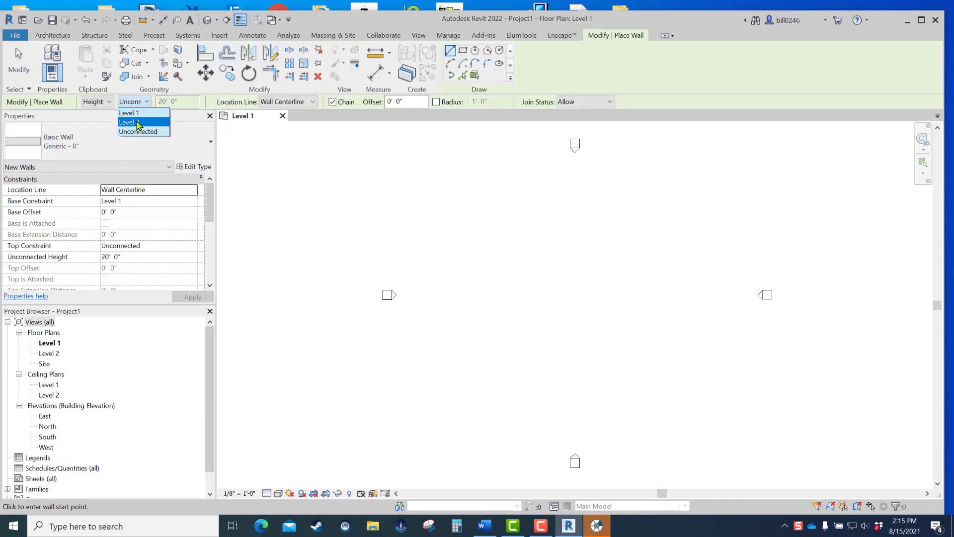
click(130, 122)
click(463, 51)
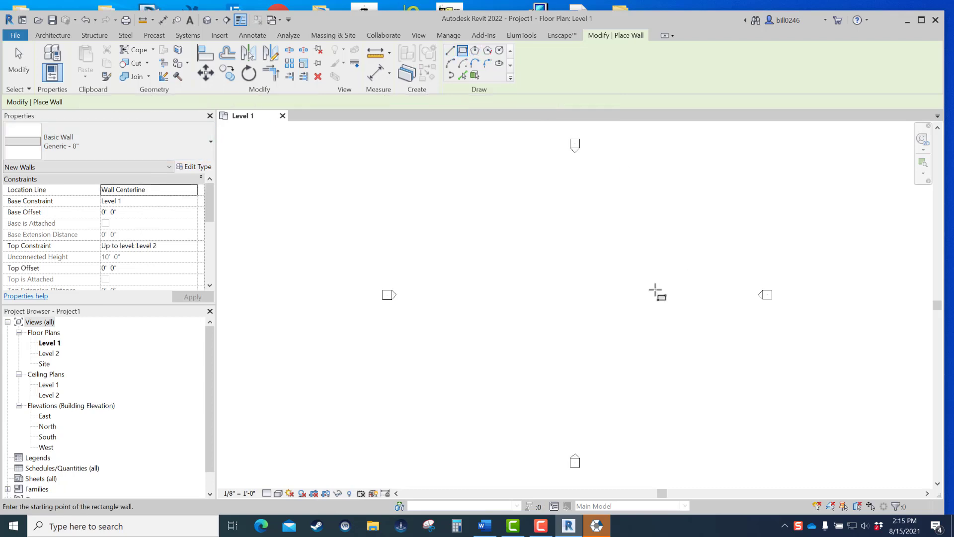
click(504, 271)
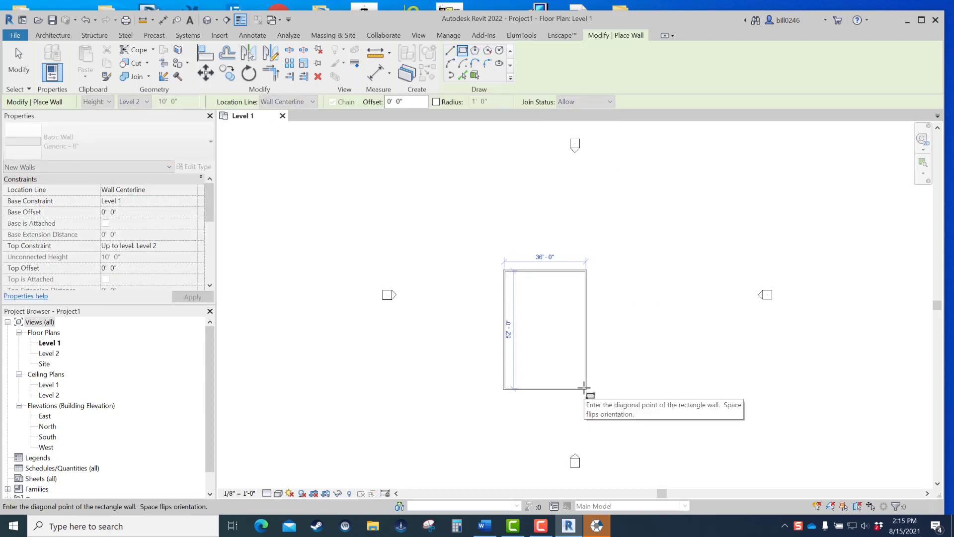
click(587, 388)
key(Escape)
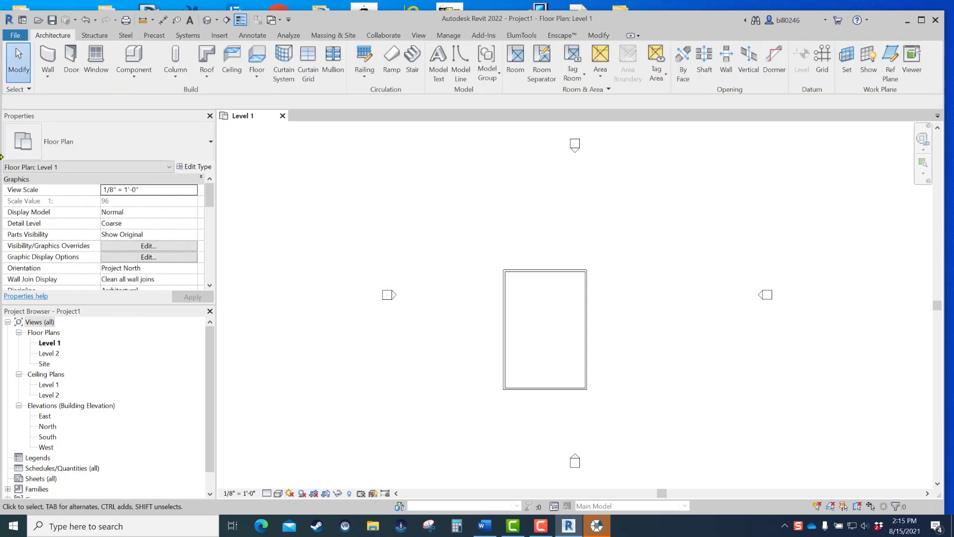
Step: Create a Roof by Footprint on Level 2 from the four walls, with a 1' overhang and a defined slope on every side
click(210, 74)
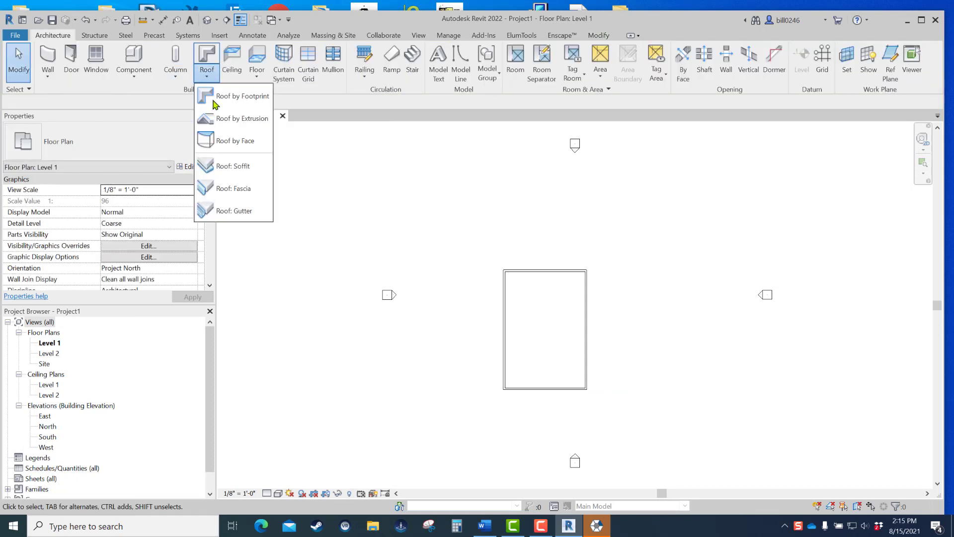
click(215, 102)
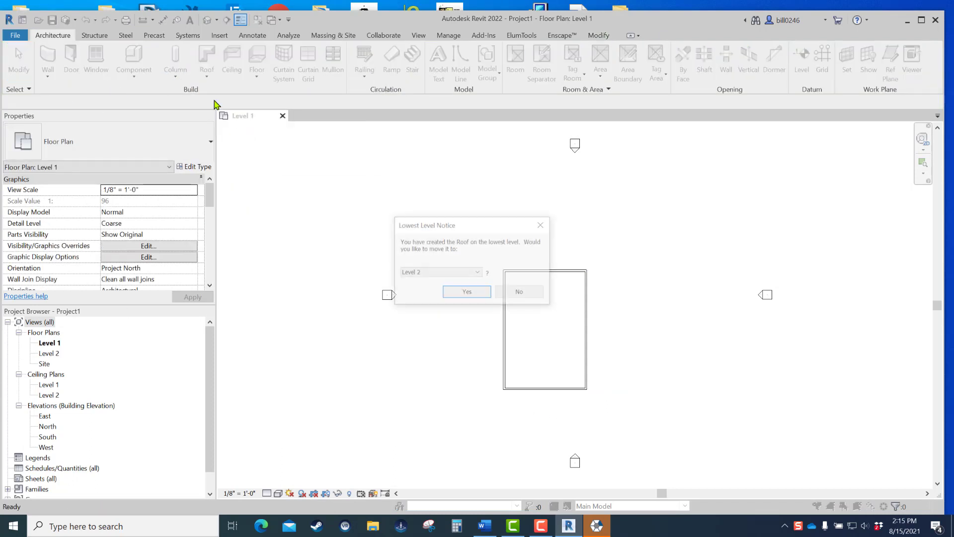
click(467, 292)
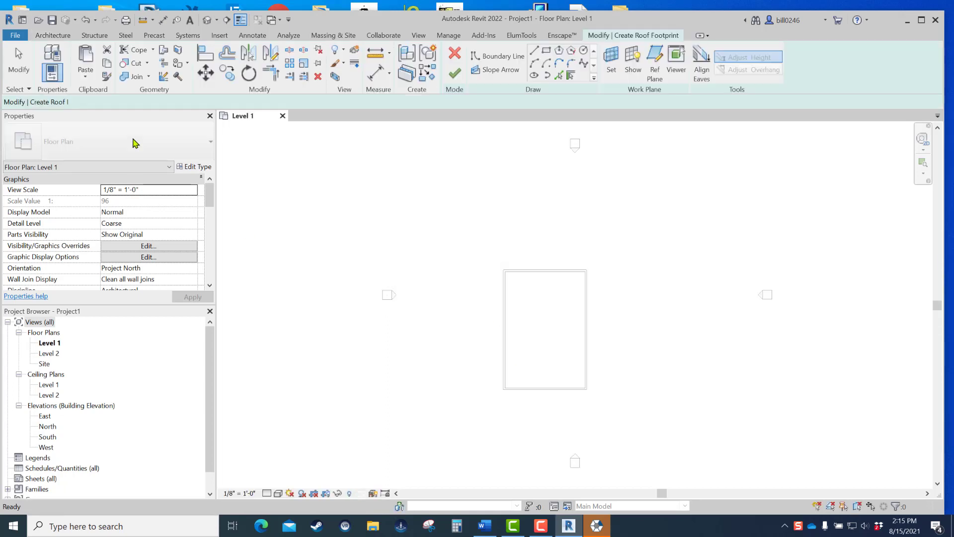
drag(137, 103, 80, 107)
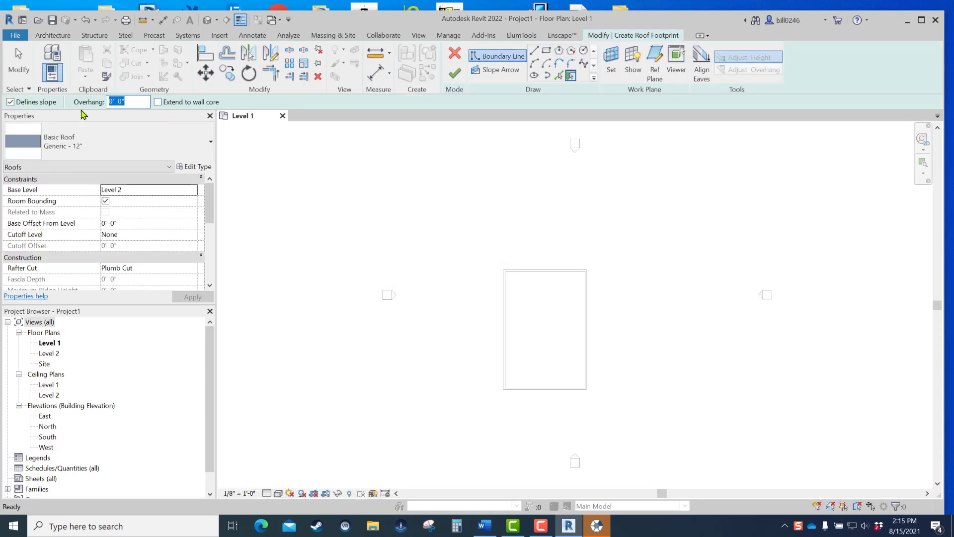
text(1)
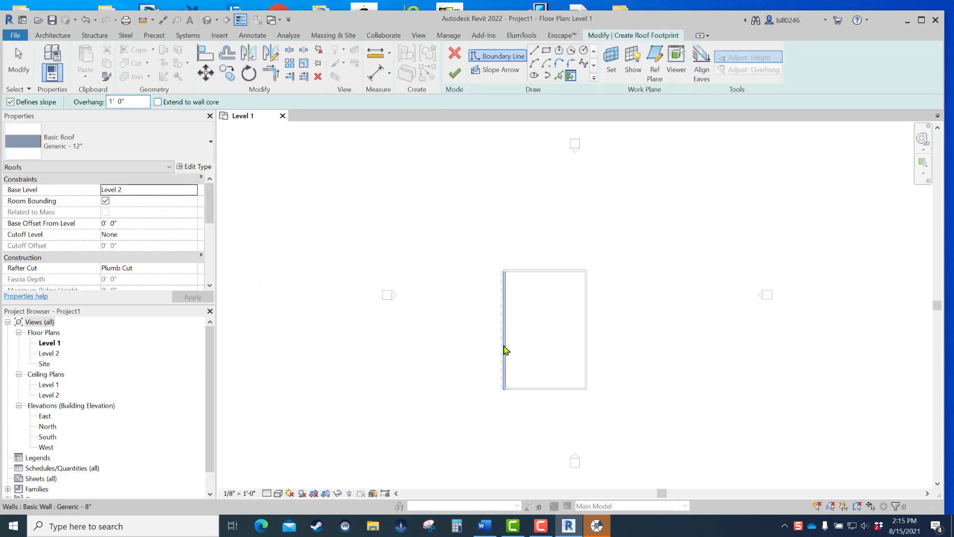
click(506, 350)
click(527, 269)
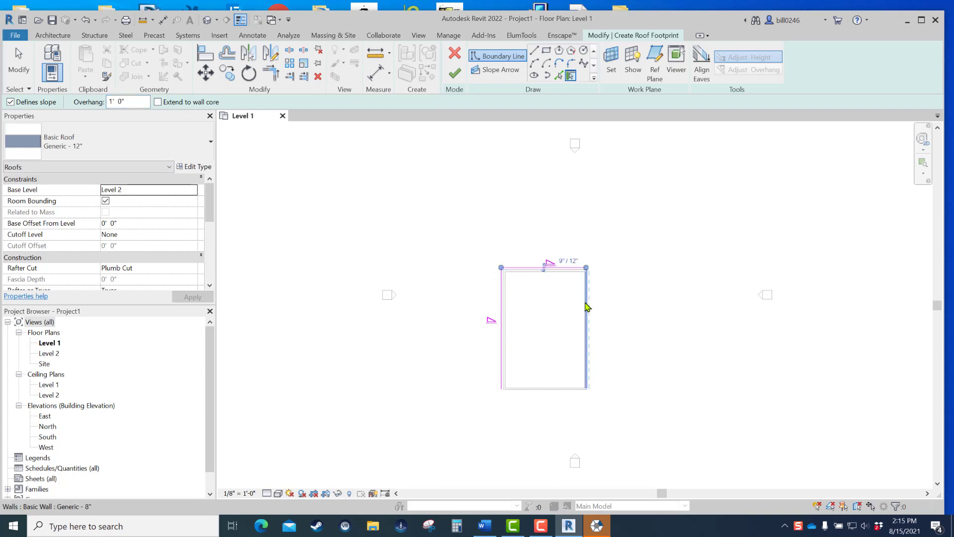
click(587, 307)
click(543, 390)
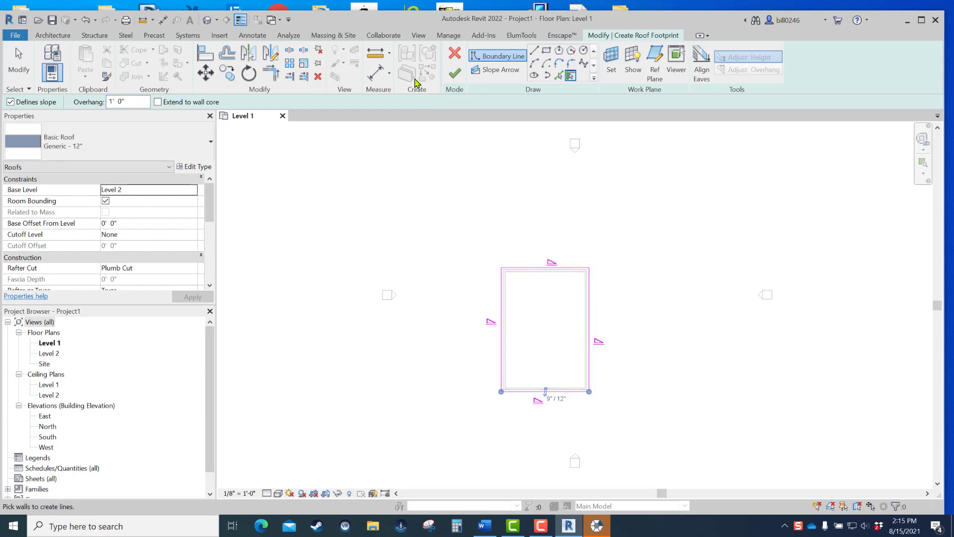
click(454, 74)
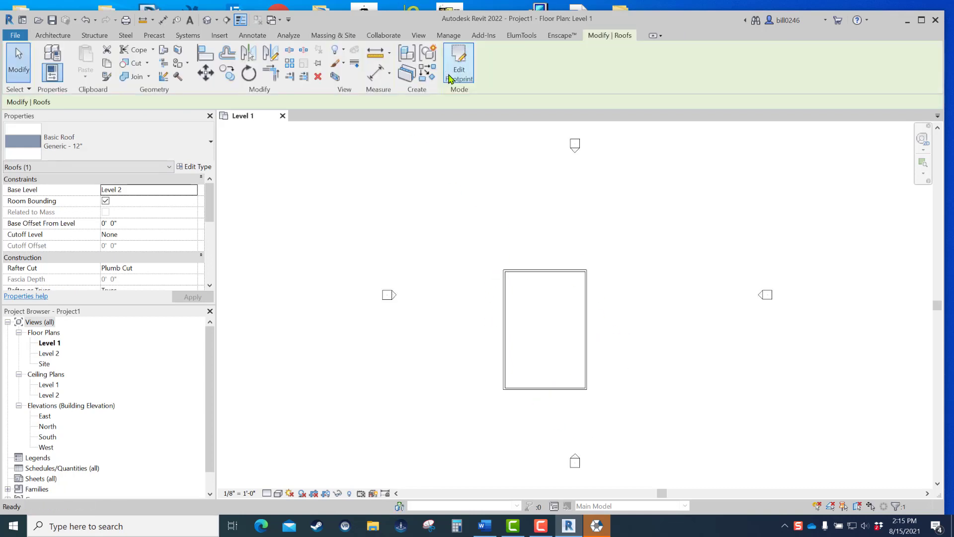
Step: Open the default 3D view of the building and display it in the Shaded visual style
click(207, 20)
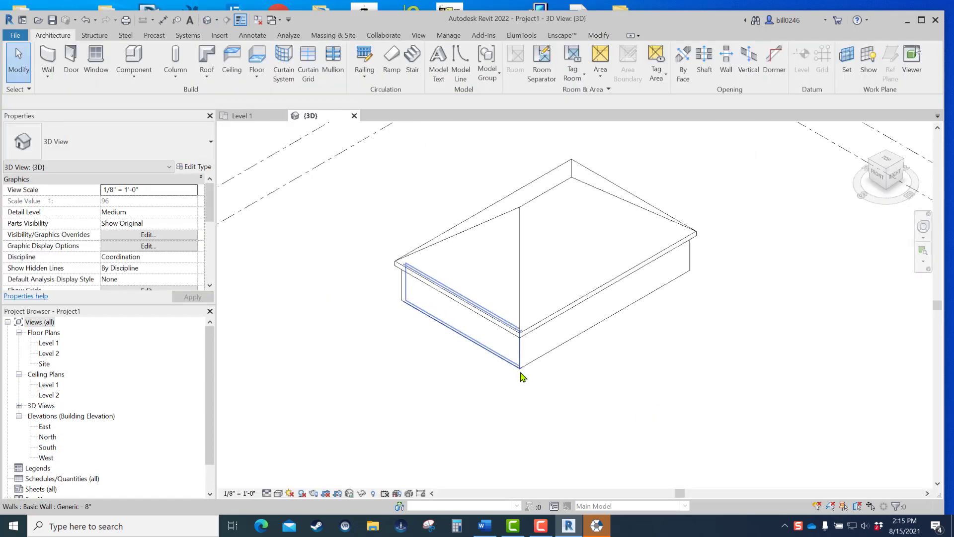
key(s)
key(d)
middle_drag(591, 334, 536, 368)
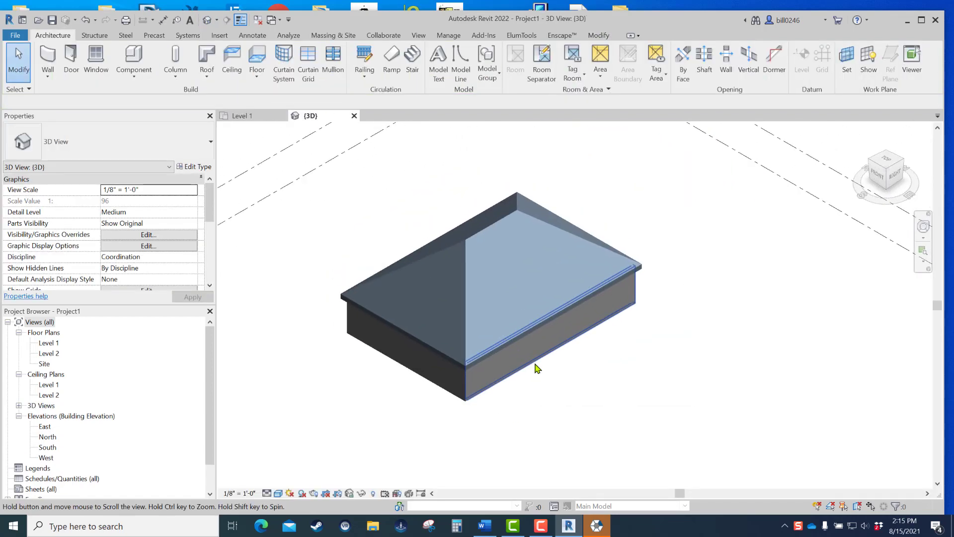
scroll(537, 368, up, 1)
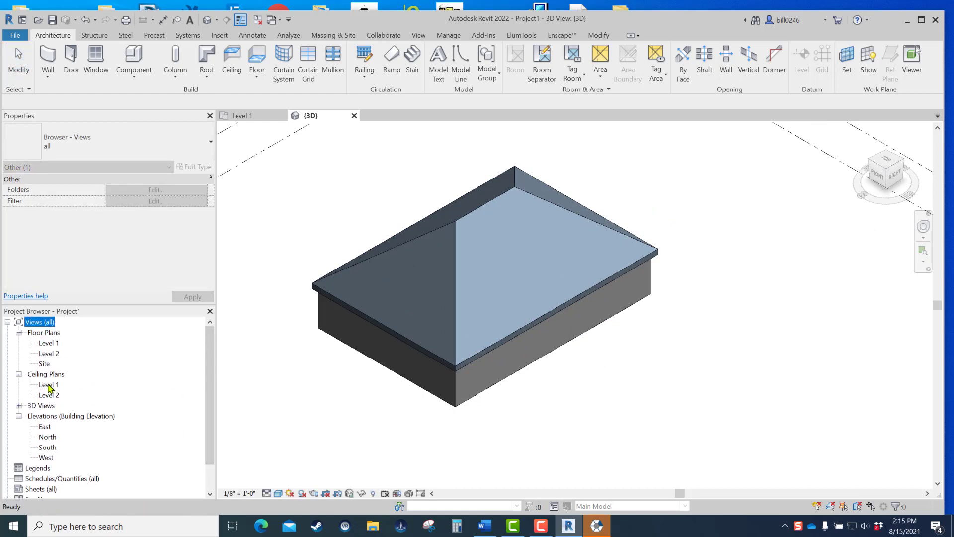
Step: View the building in the Level 1 floor plan and in the South elevation
double_click(49, 342)
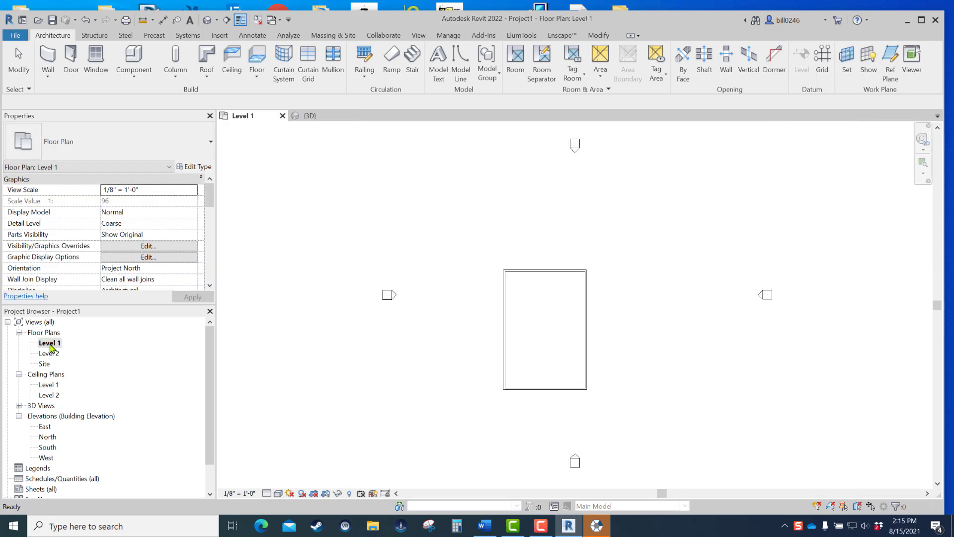
scroll(563, 326, up, 4)
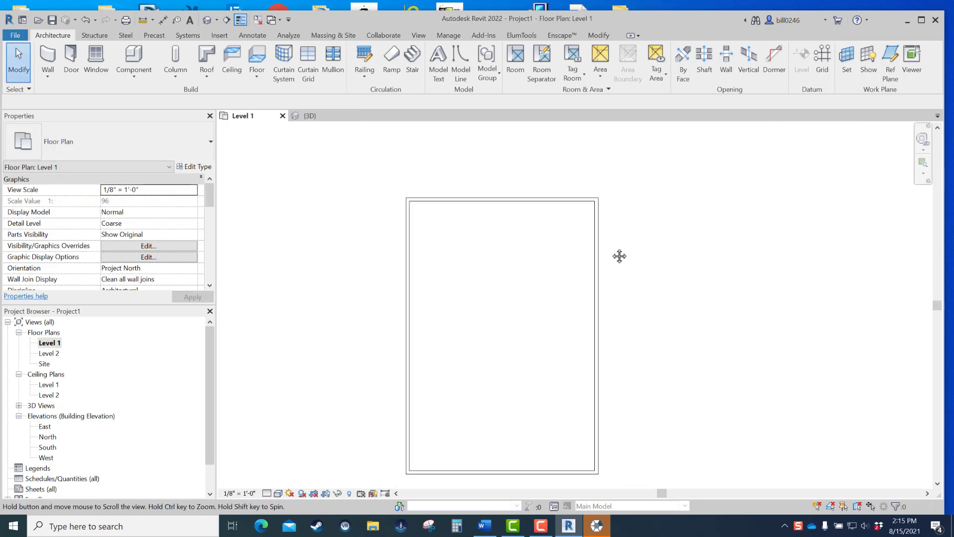
double_click(47, 448)
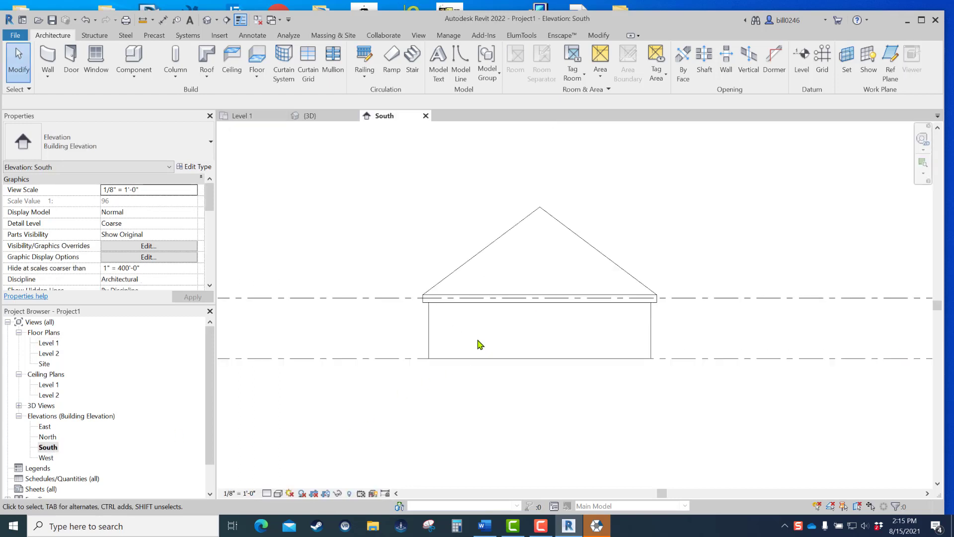
Step: Examine the building in the South elevation, and open the East elevation to view the long side of the roof
scroll(478, 343, up, 1)
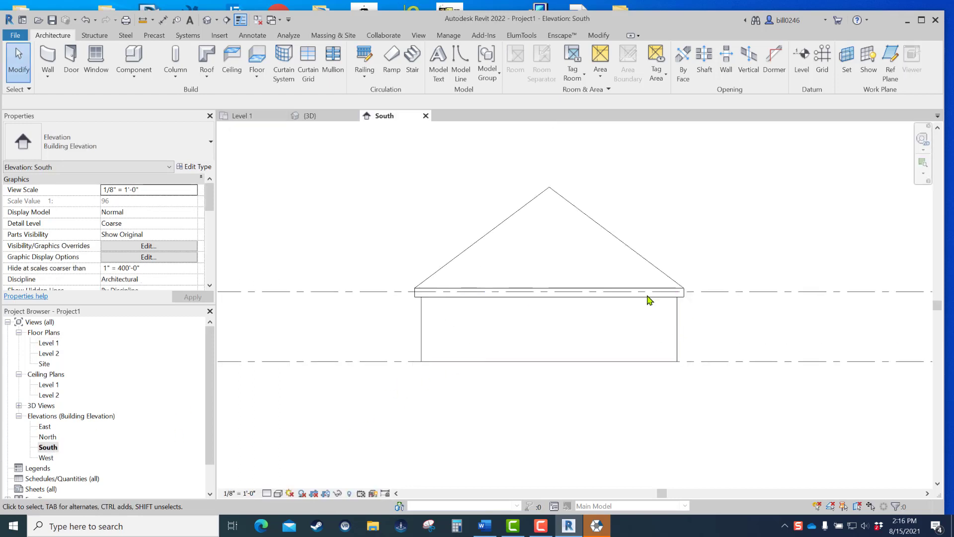
middle_drag(638, 301, 592, 365)
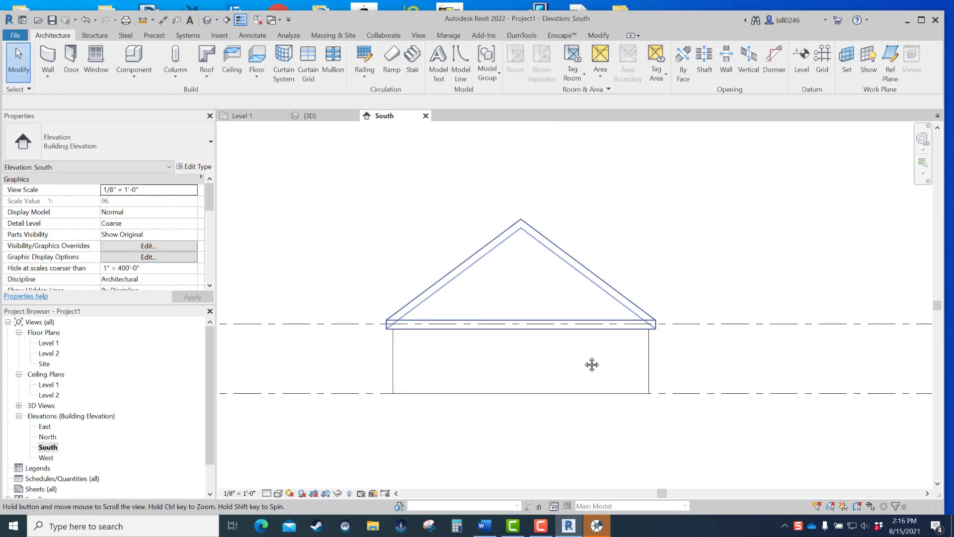
click(255, 116)
click(382, 118)
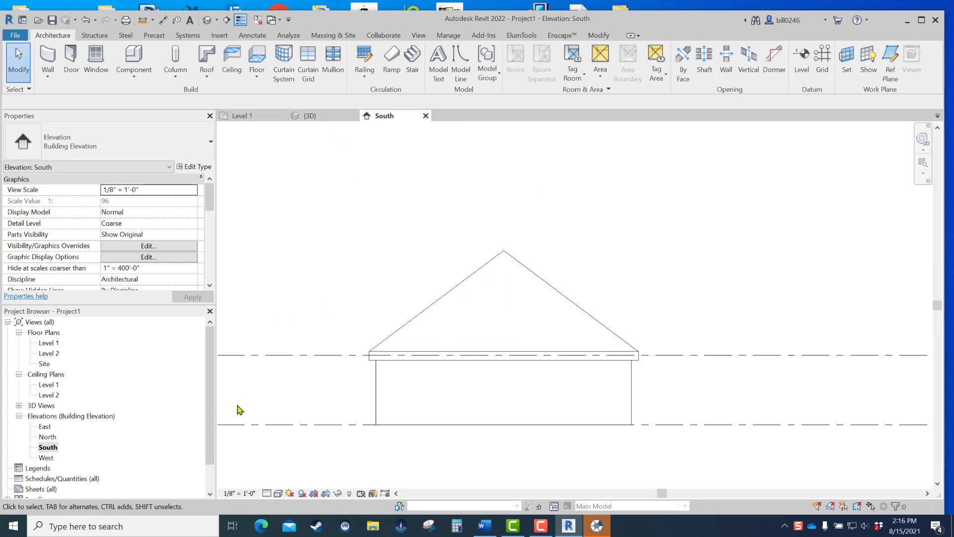
click(45, 427)
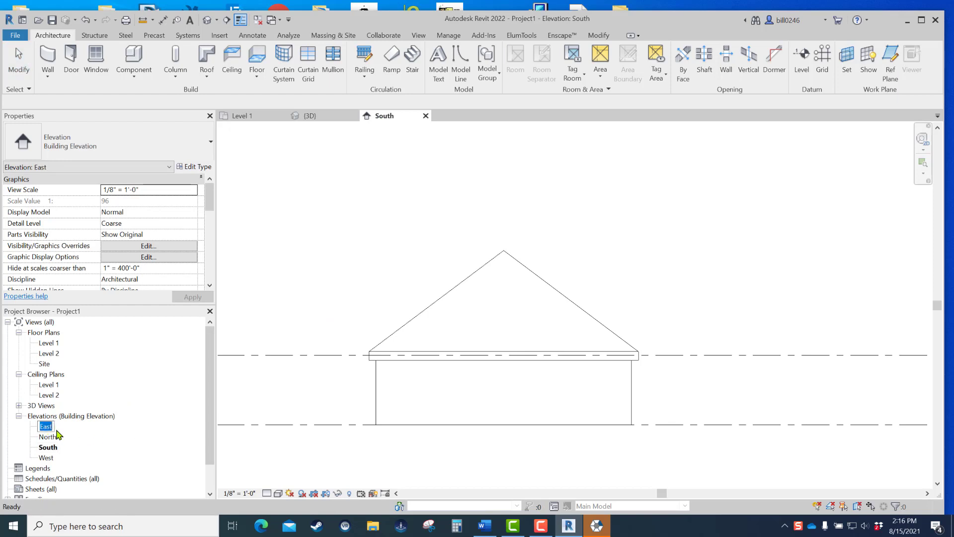
double_click(45, 426)
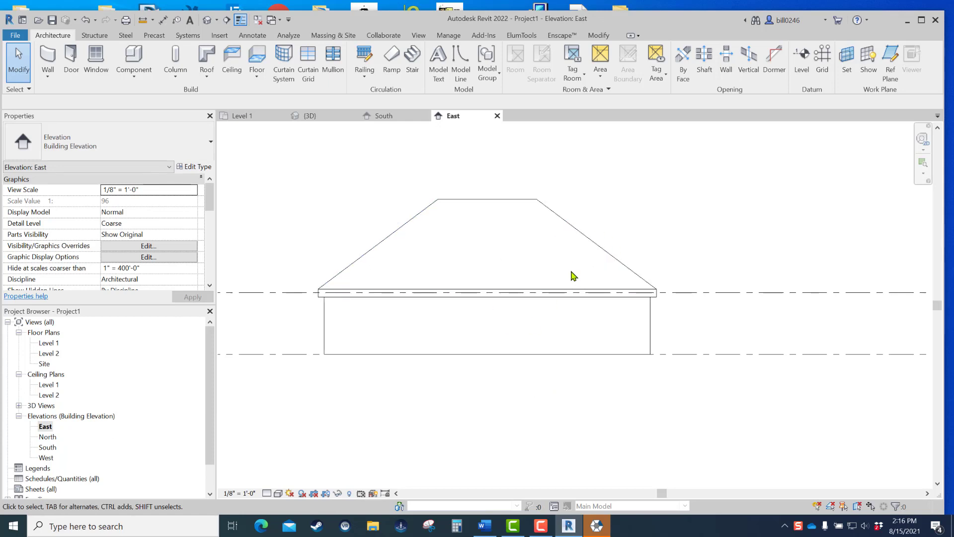
scroll(207, 398, down, 1)
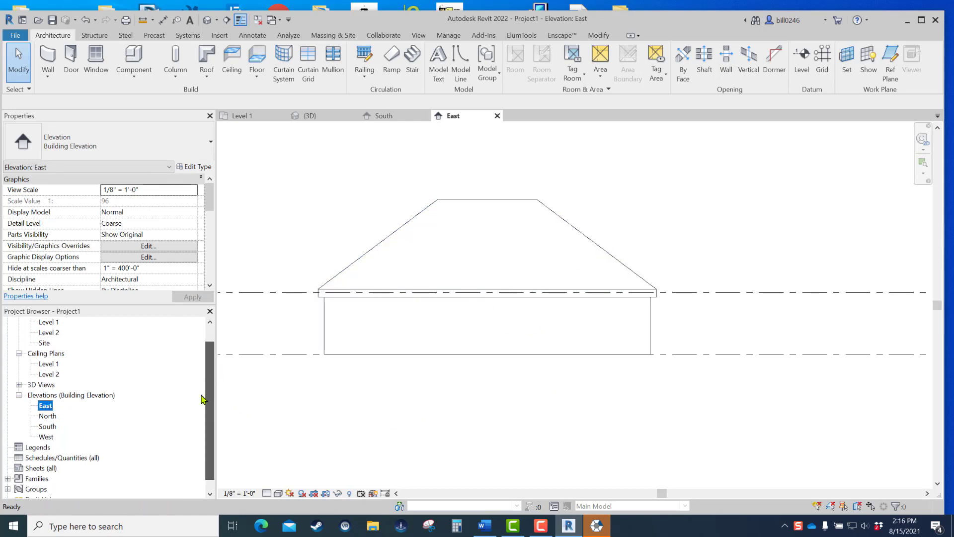
scroll(181, 358, up, 1)
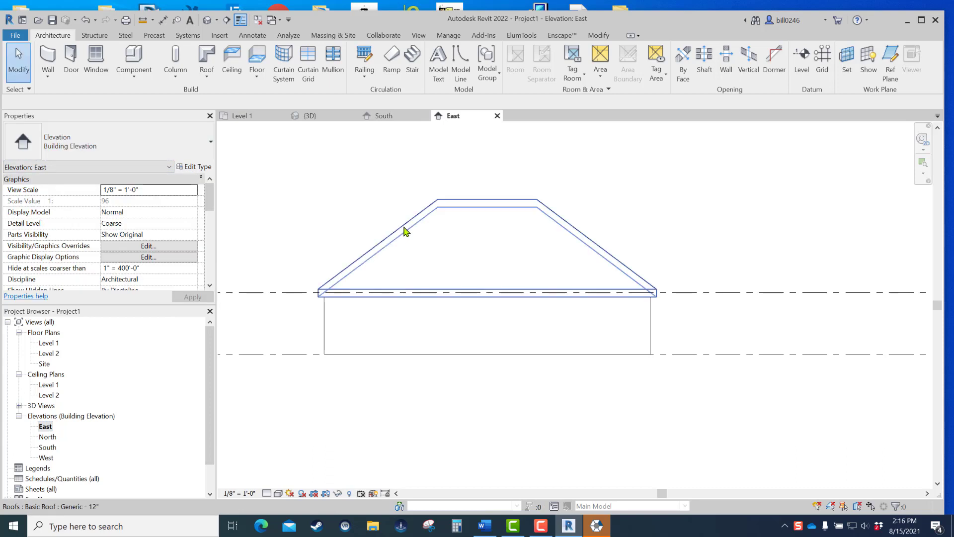
Step: Set the hip roof's slope to 3" / 12" in the East elevation
click(405, 229)
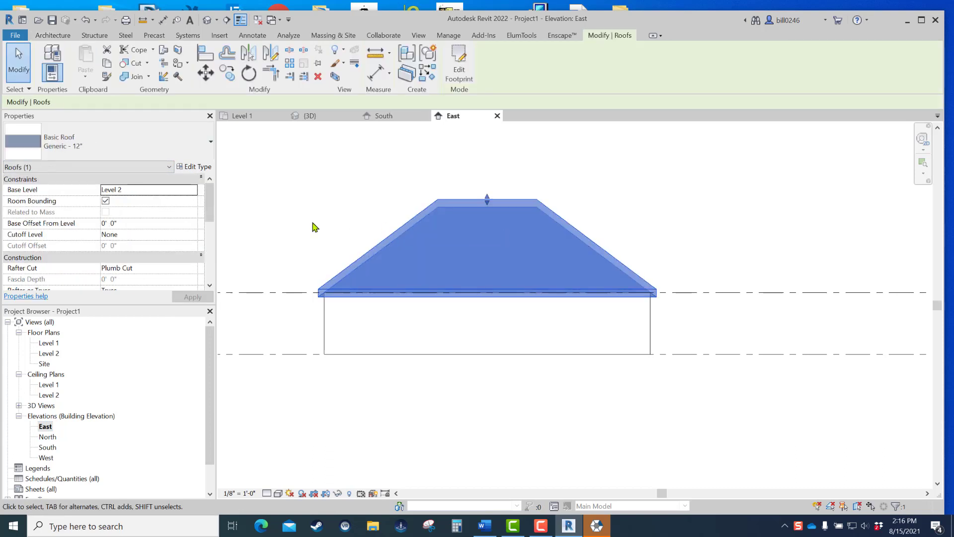
drag(210, 218, 196, 255)
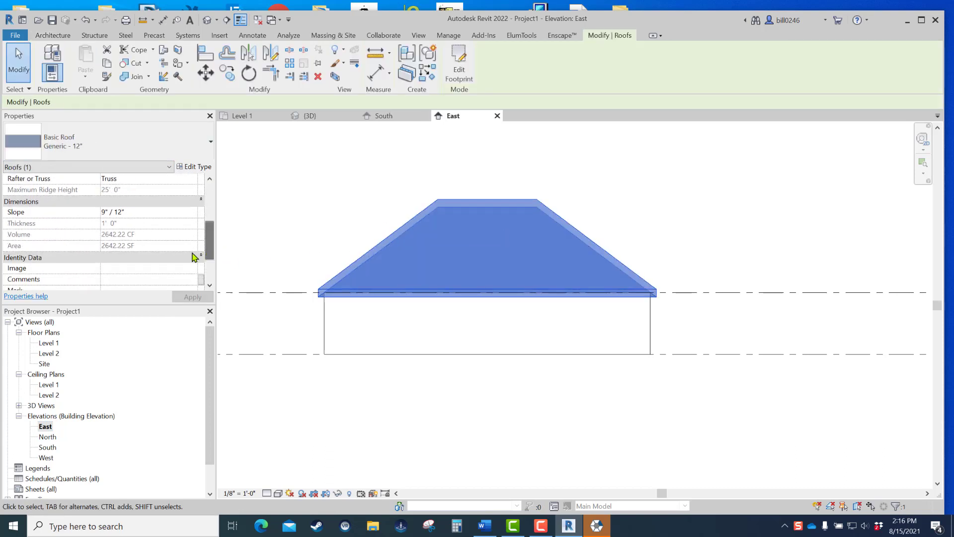
click(133, 212)
text(3)
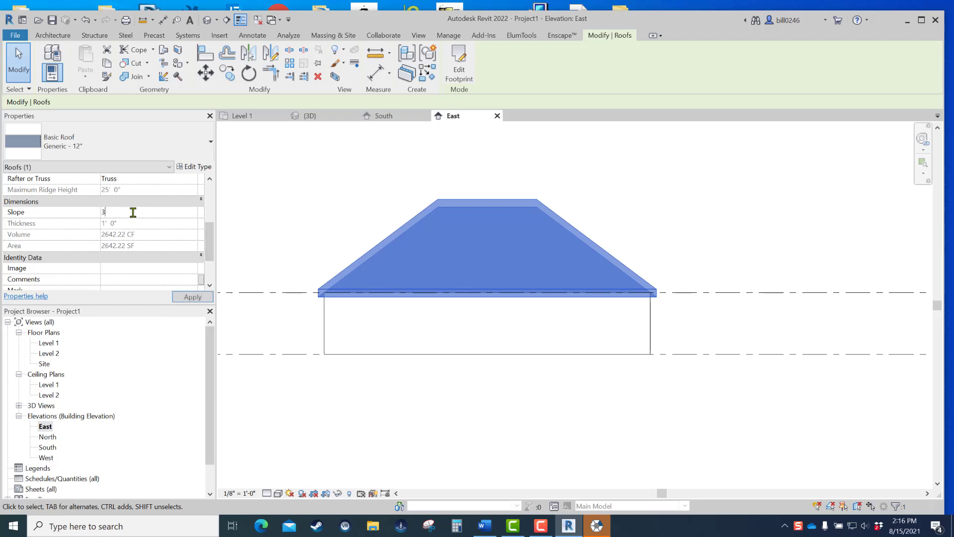
key(Return)
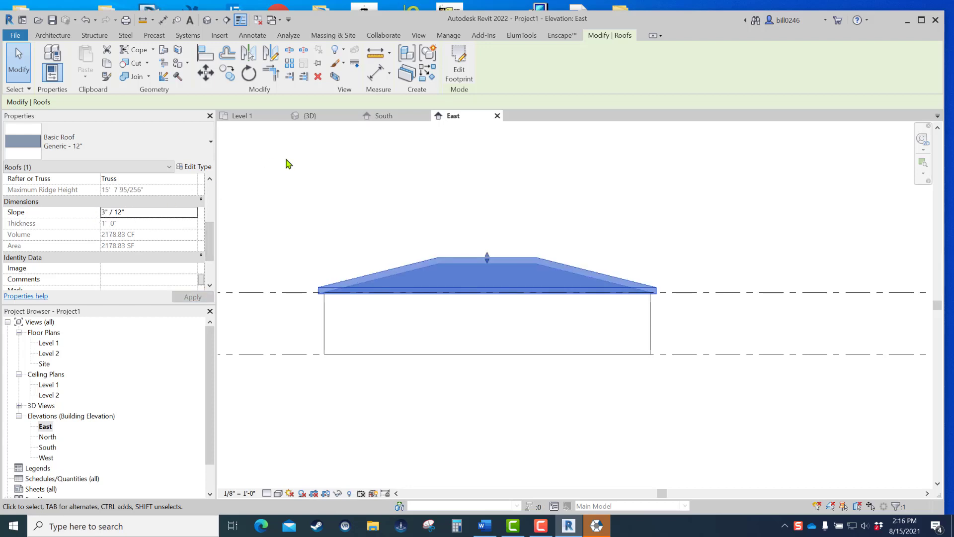
Step: Change the roof type to Wood Rafter 8" - Asphalt Shingle - Insulated
click(111, 155)
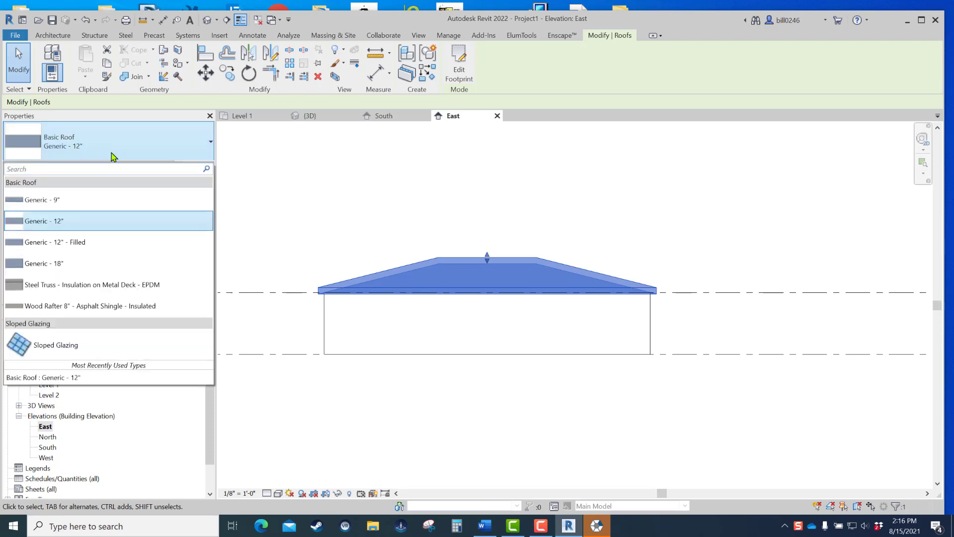
click(84, 305)
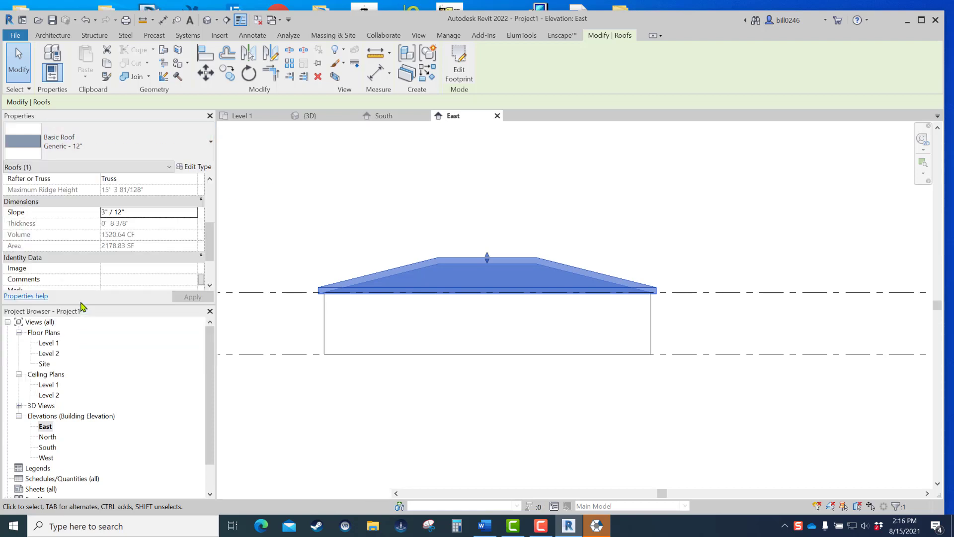
scroll(392, 298, up, 5)
click(384, 195)
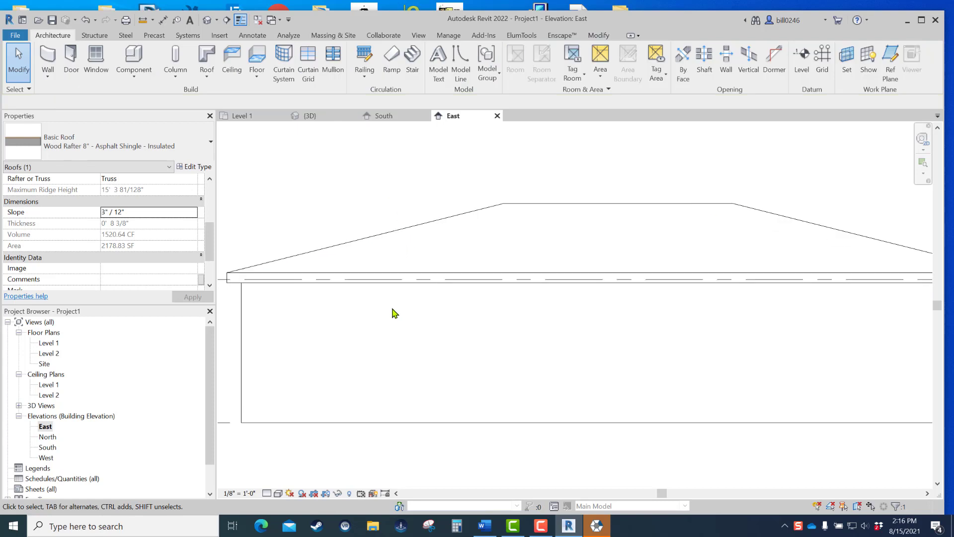
Step: Display the East elevation in the Shaded visual style and bring the roof's eave into view
click(289, 493)
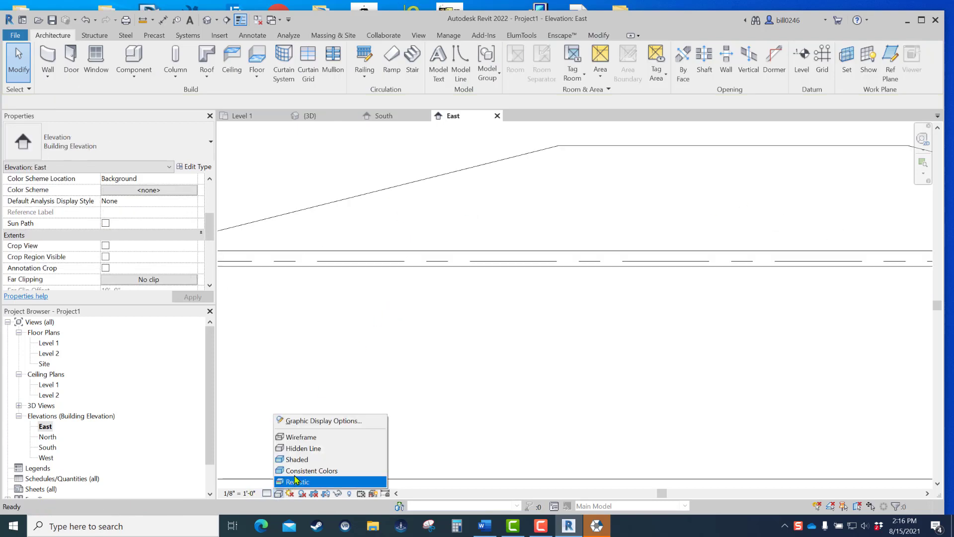
click(315, 460)
middle_drag(351, 306, 571, 401)
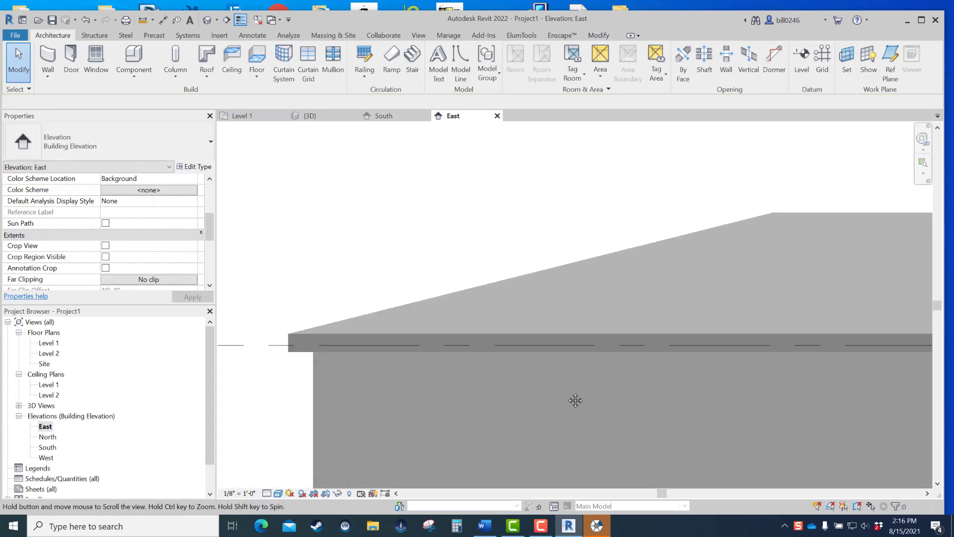
Step: Change the roof type to Generic - 12" in the shaded East elevation
click(429, 322)
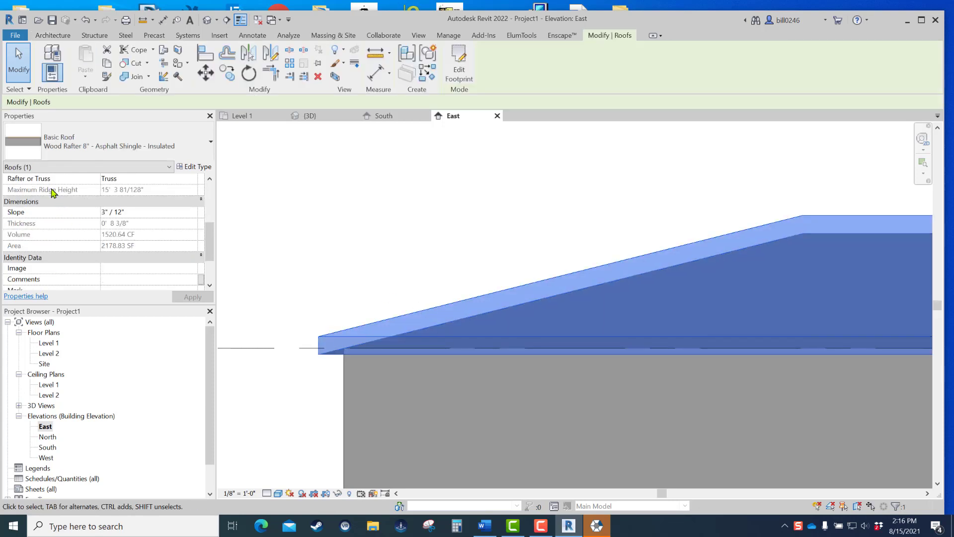
click(62, 154)
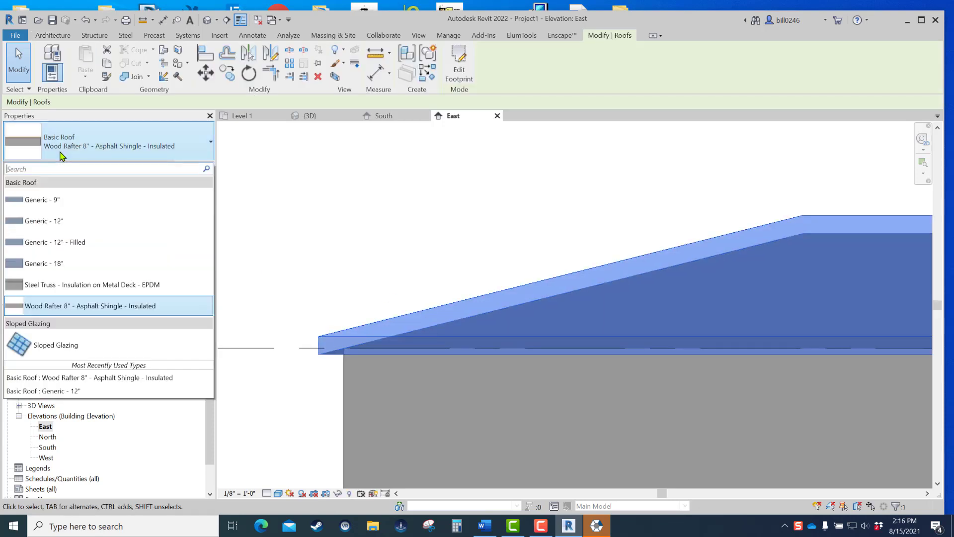
click(64, 221)
click(444, 242)
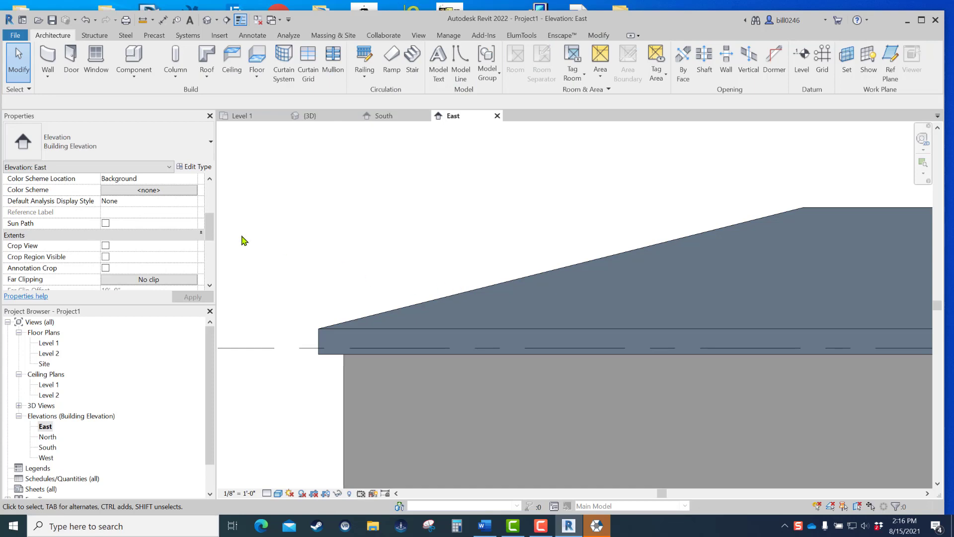
click(450, 301)
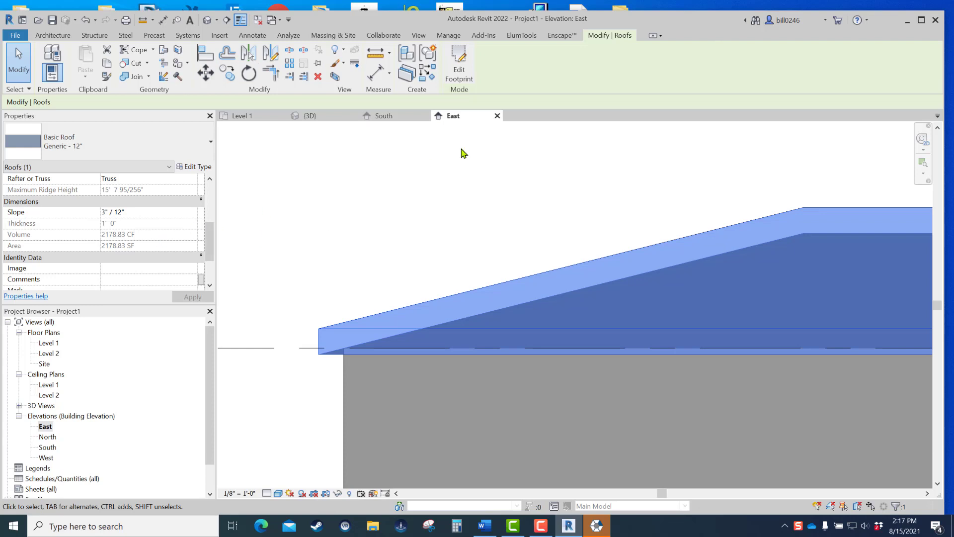
Step: Close the East, South and 3D views, leaving only the Level 1 floor plan open
click(497, 116)
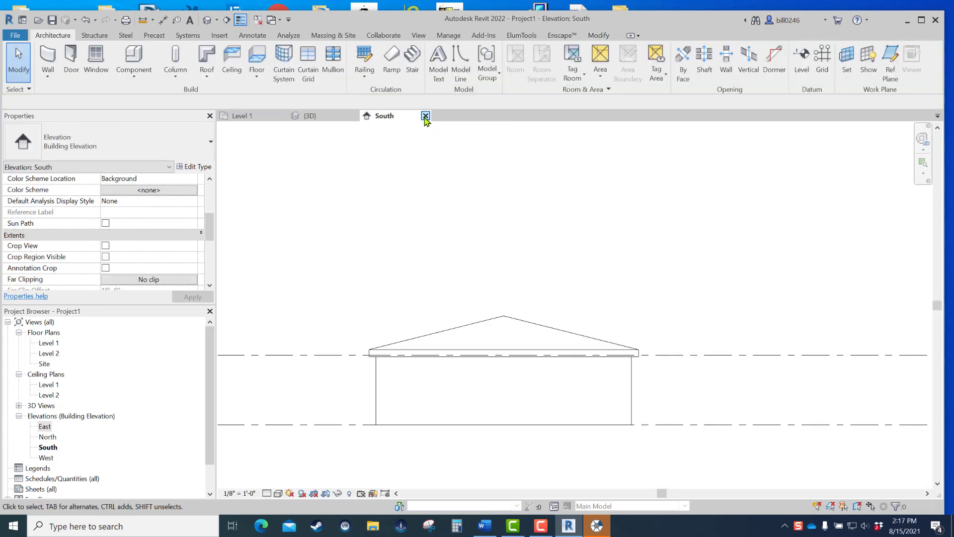
click(425, 116)
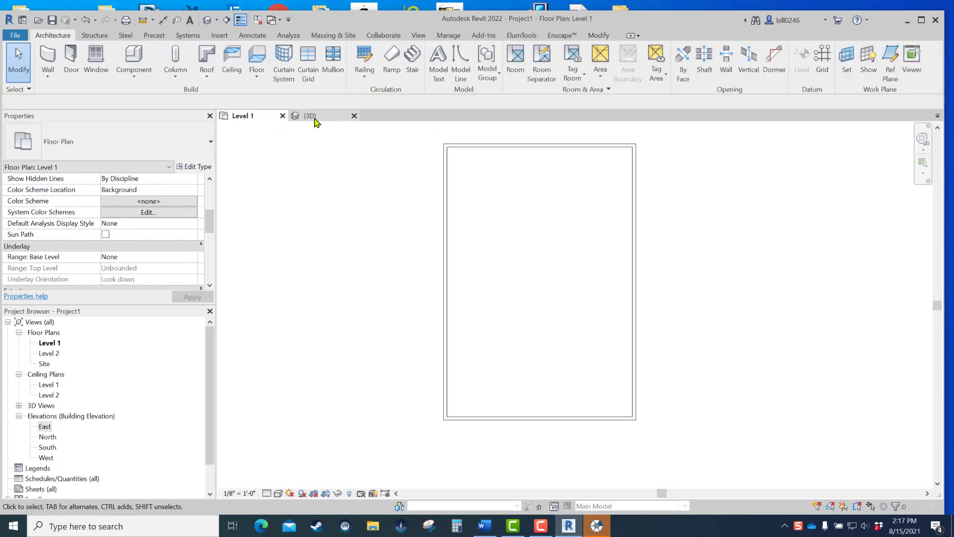
click(354, 116)
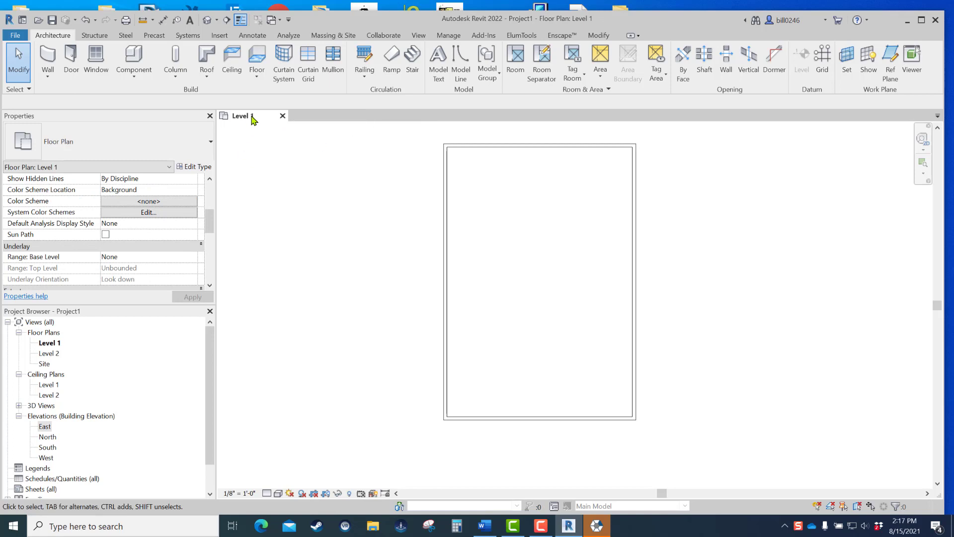
scroll(394, 279, down, 4)
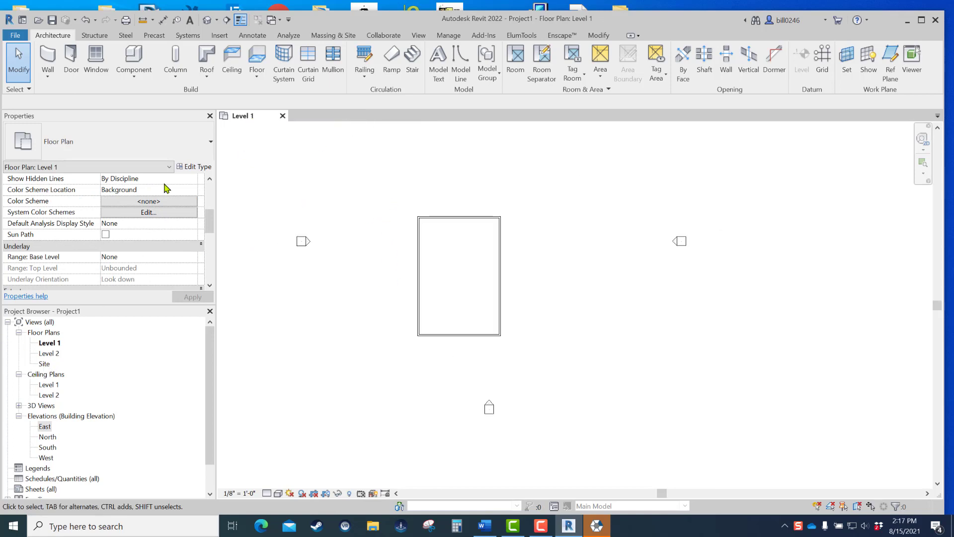
Step: Select the whole building, walls and roof, in the default 3D view and delete it
click(208, 21)
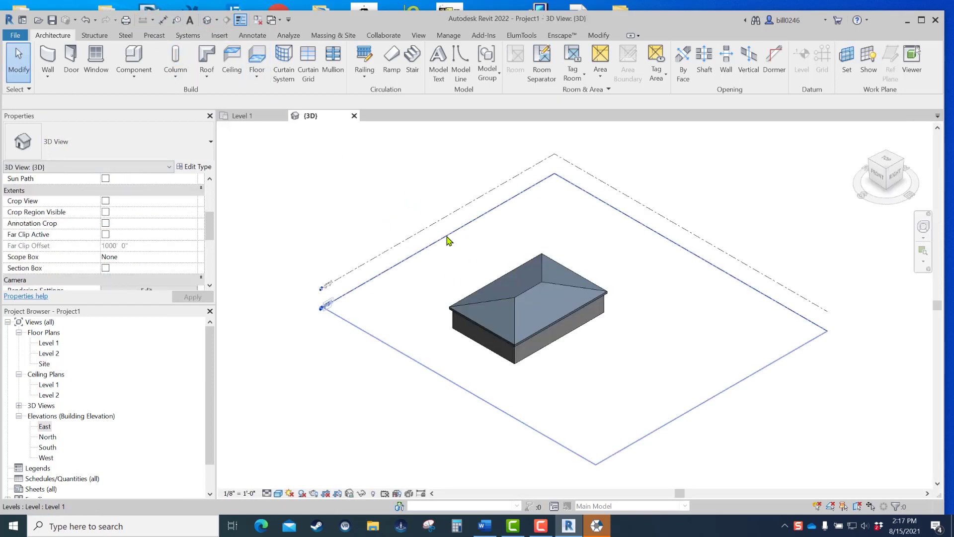
drag(417, 199, 624, 412)
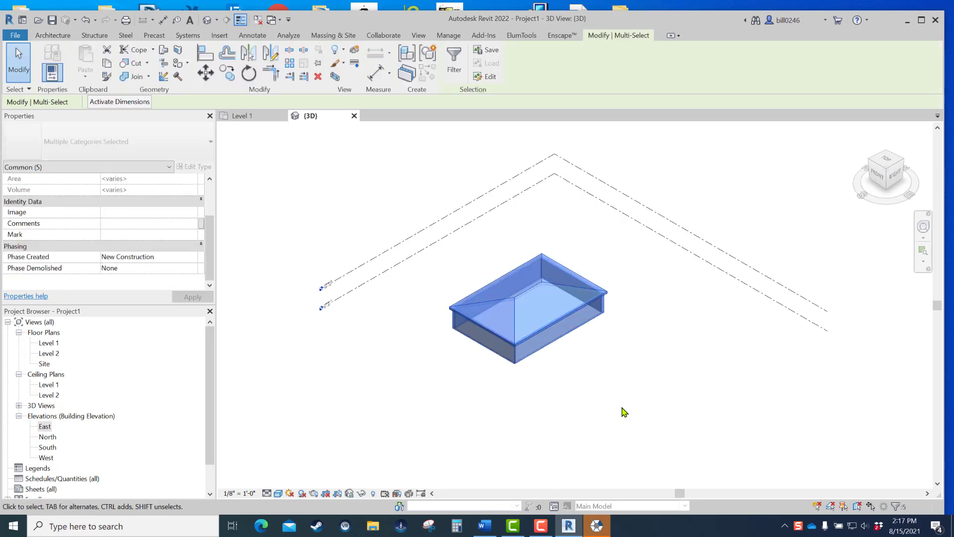
key(Delete)
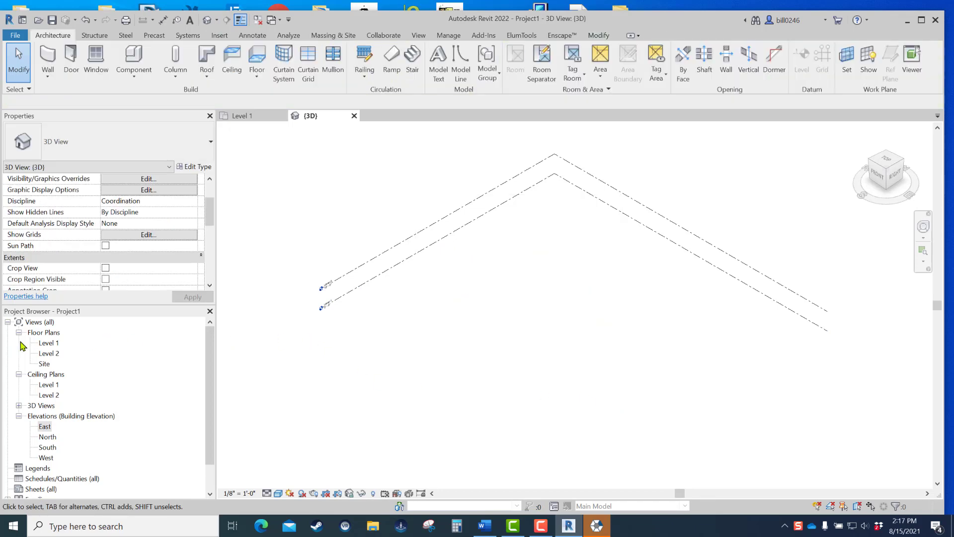
Step: Return to the Level 1 floor plan with all four elevation markers in view
click(50, 343)
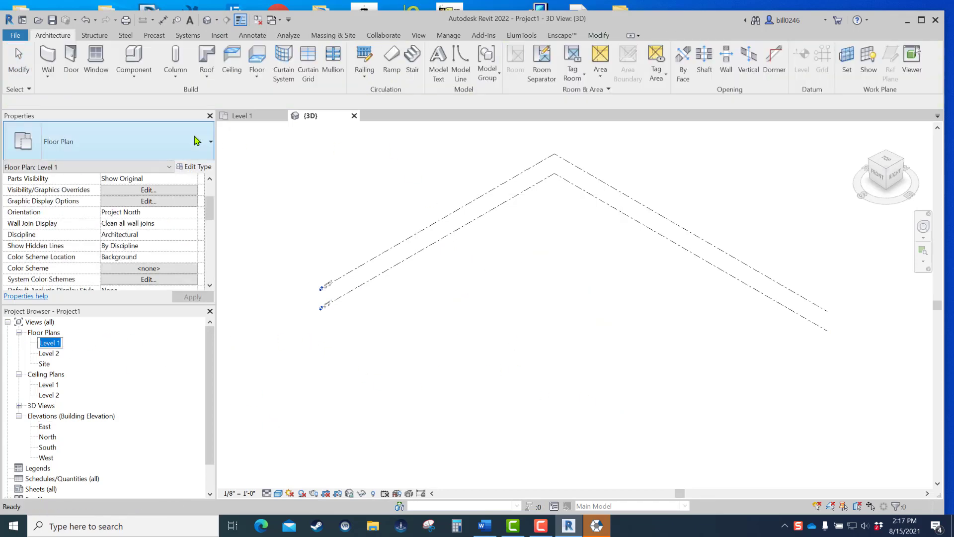
click(237, 115)
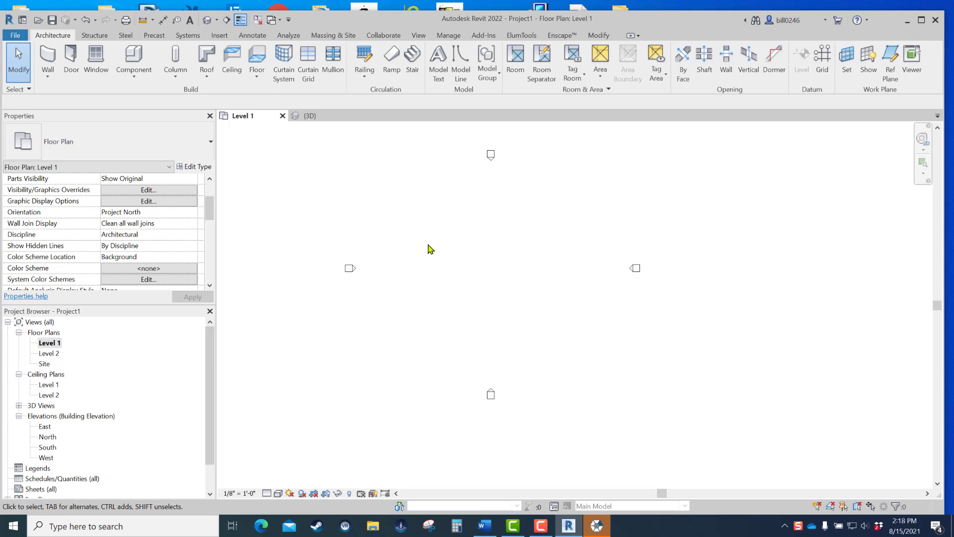
scroll(499, 266, down, 2)
middle_drag(507, 268, 585, 277)
scroll(585, 277, up, 1)
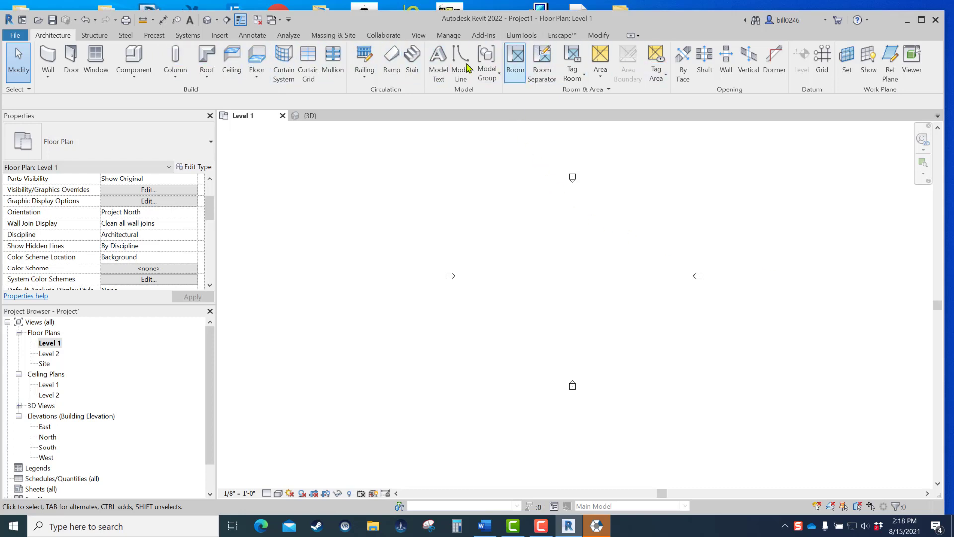
Step: Minimize the ribbon in stages to panel buttons, panel titles and finally tabs only, previewing the Build tools on the way
click(631, 35)
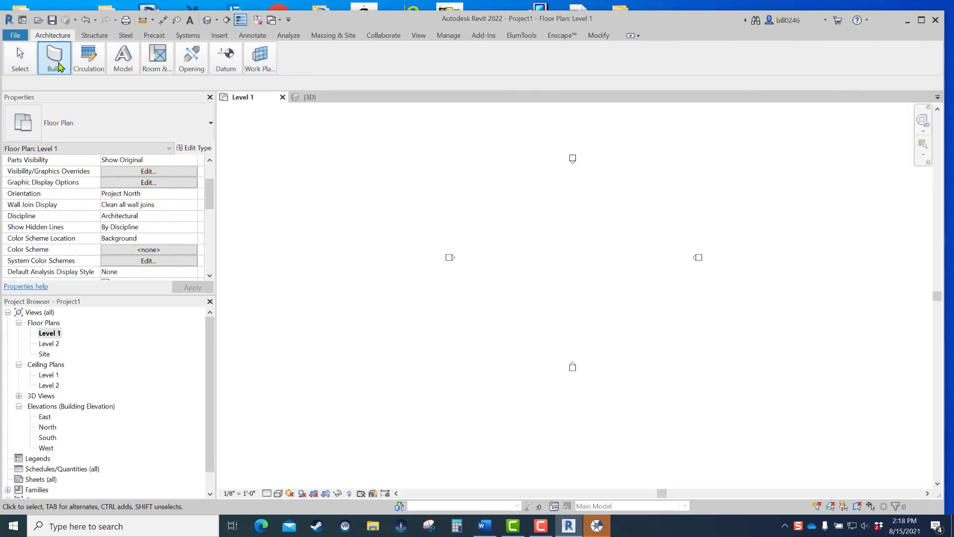
mouse_move(58, 66)
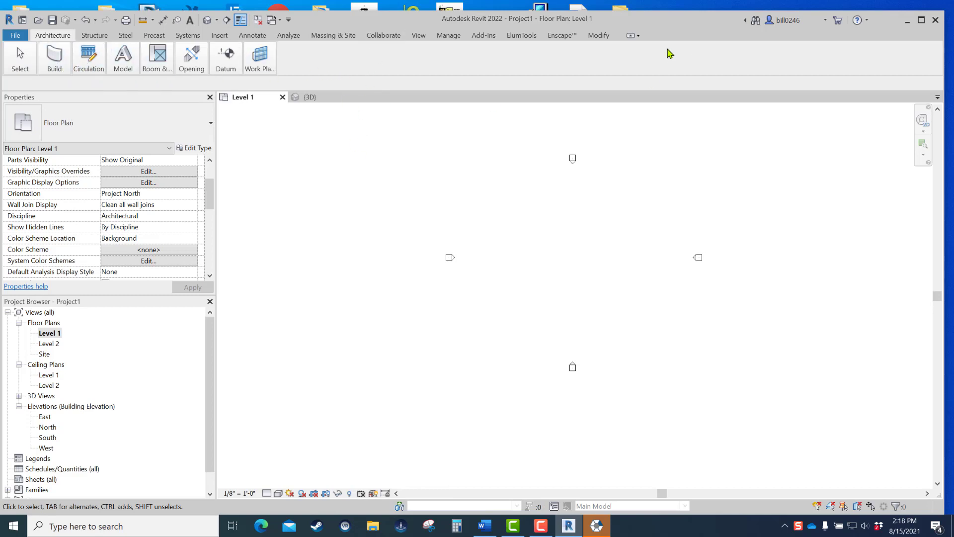
click(630, 36)
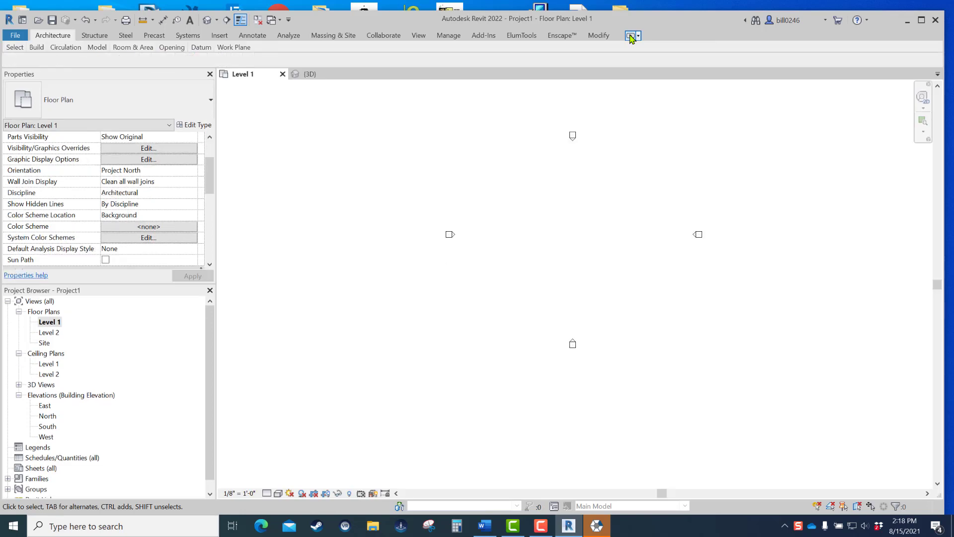
mouse_move(35, 50)
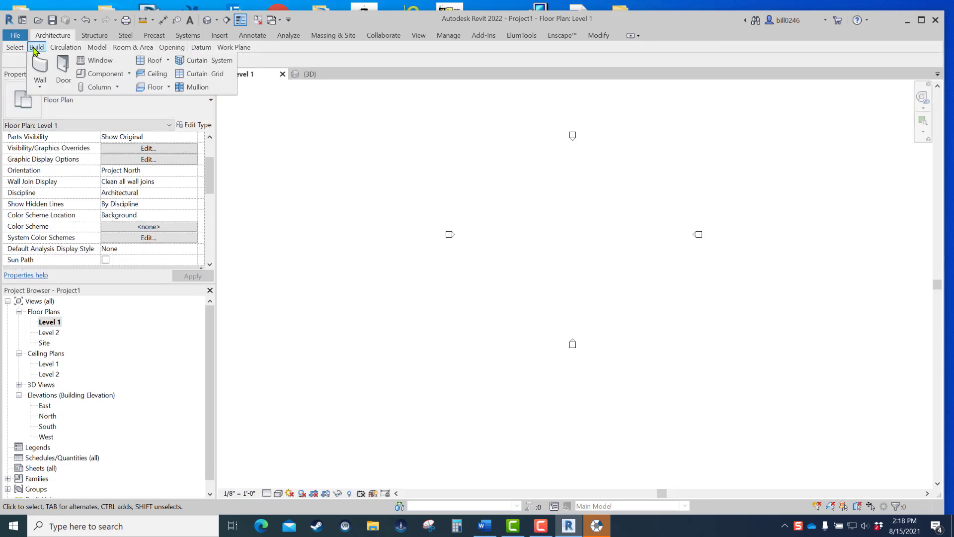
click(631, 35)
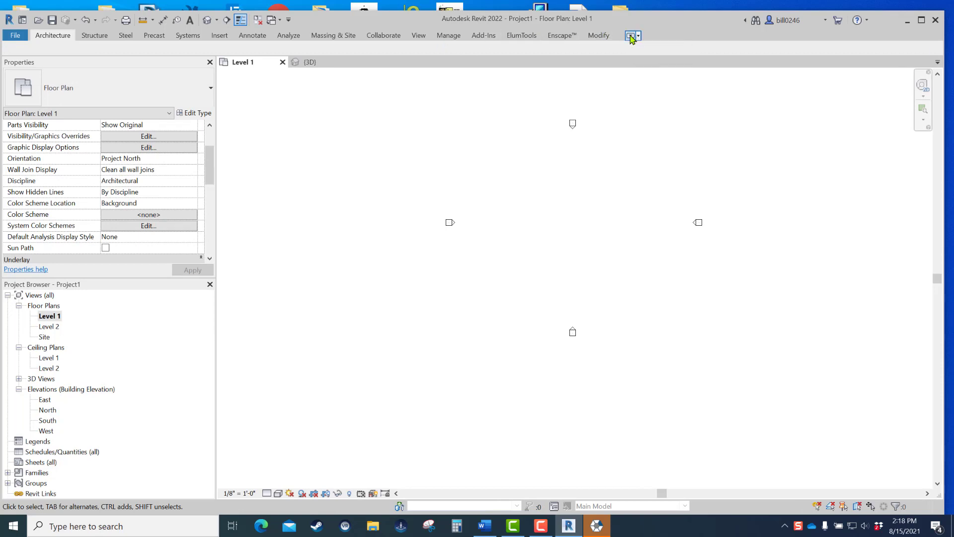
Step: Cycle the ribbon twice through the full, panel buttons, panel titles and tabs-only states, ending with the full ribbon
click(631, 35)
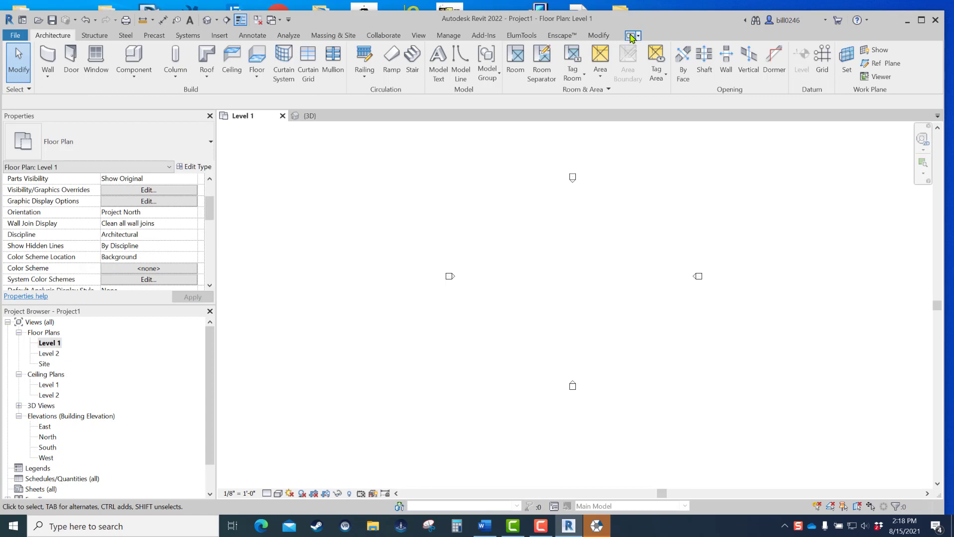
click(631, 36)
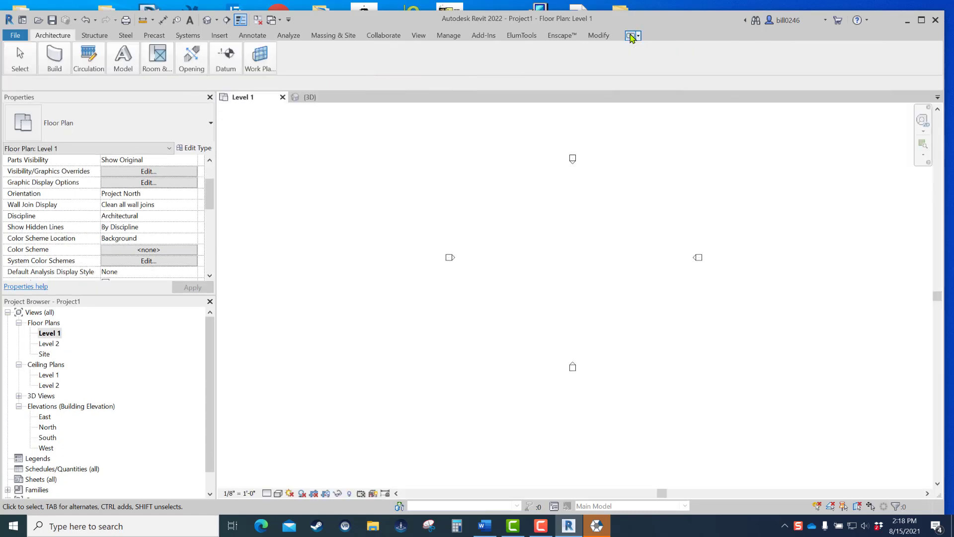
click(631, 36)
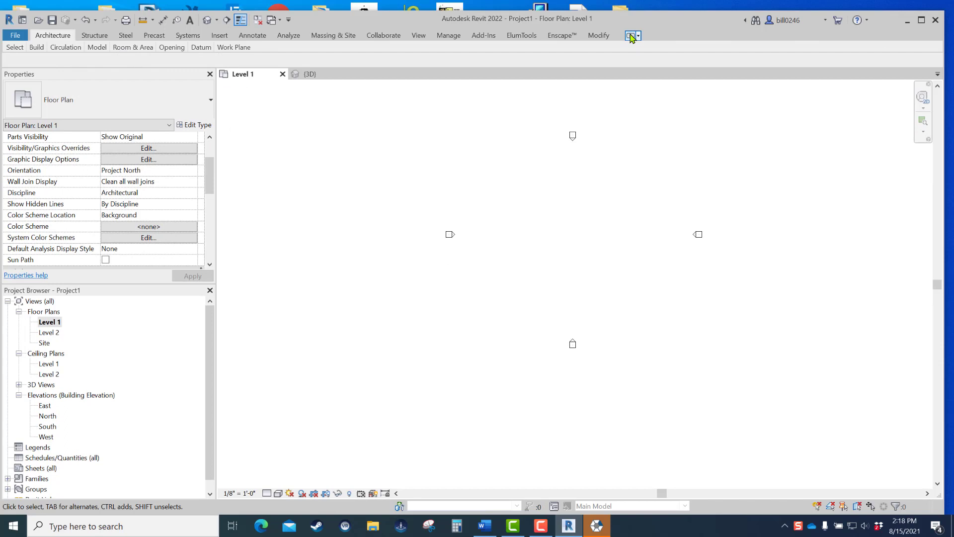
click(630, 35)
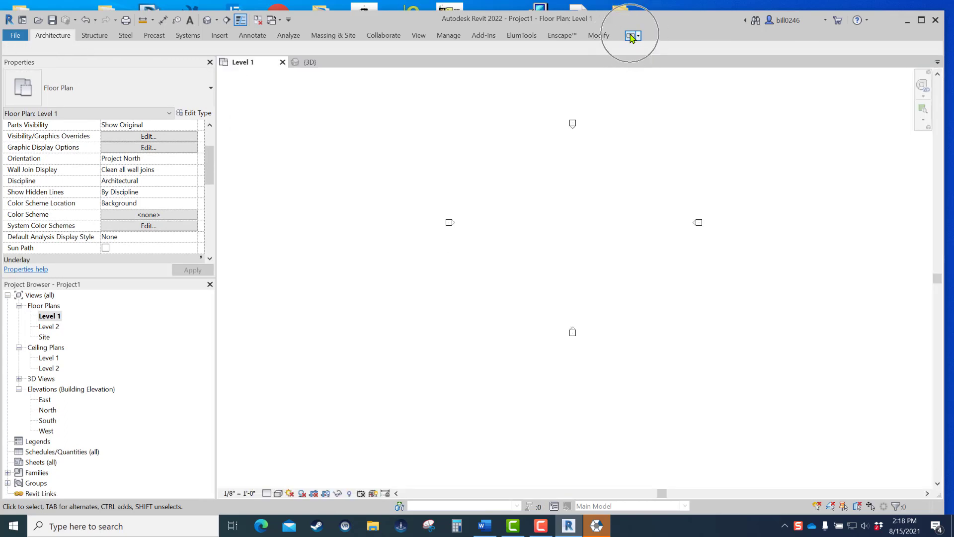
click(631, 36)
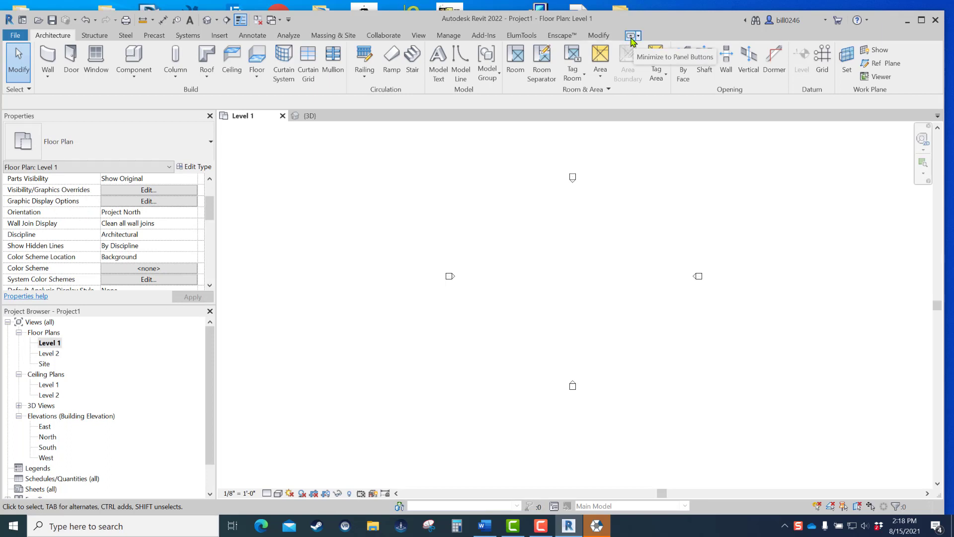
click(630, 36)
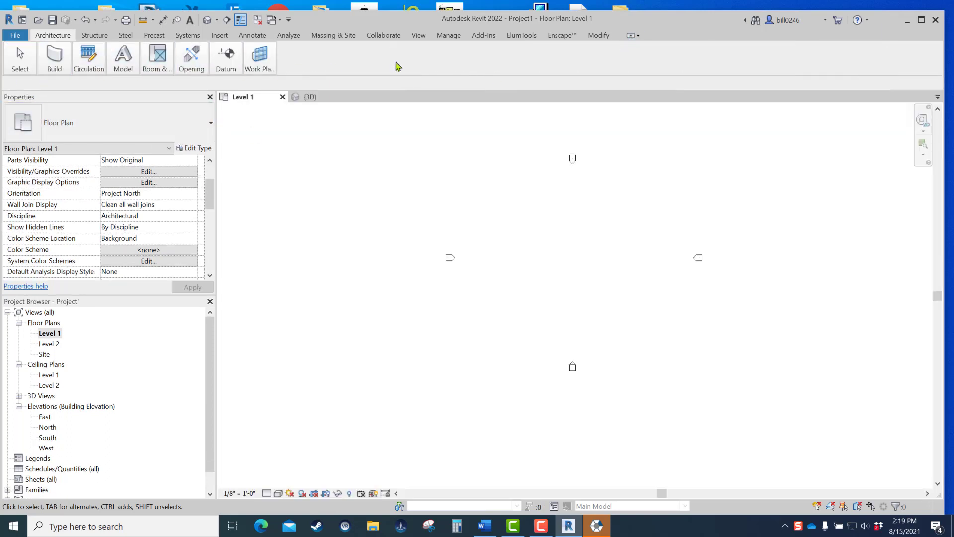
click(630, 36)
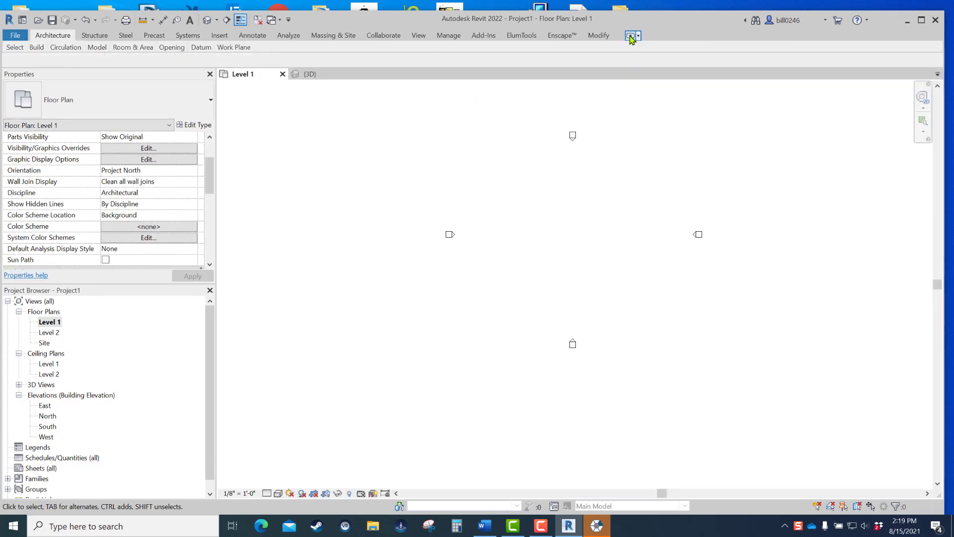
click(630, 36)
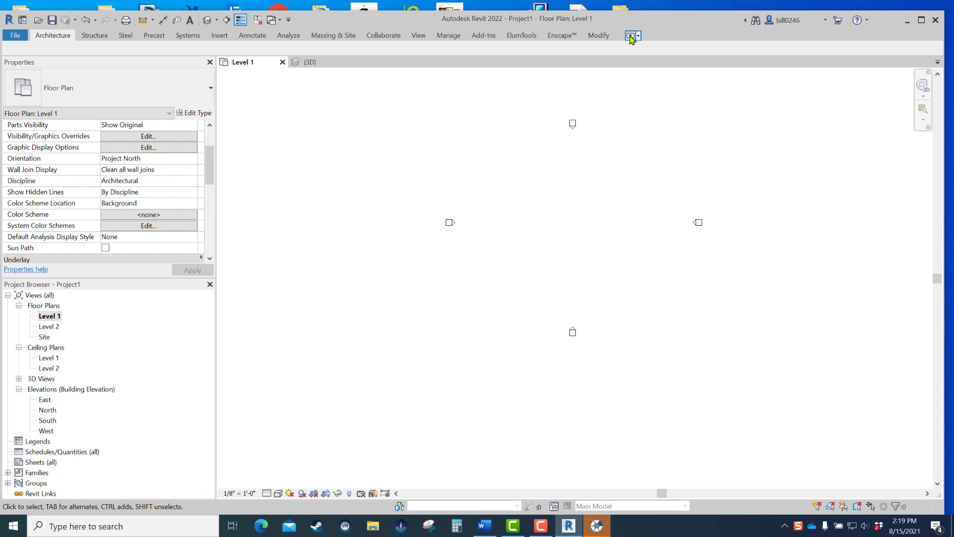
click(630, 36)
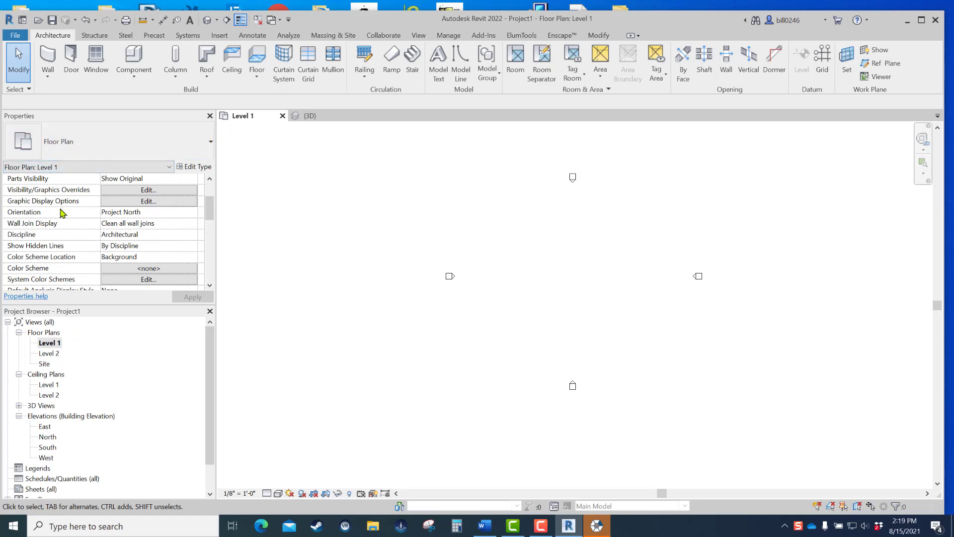
Step: Close the Project Browser and Properties palettes, and turn both back on through the User Interface options
click(209, 312)
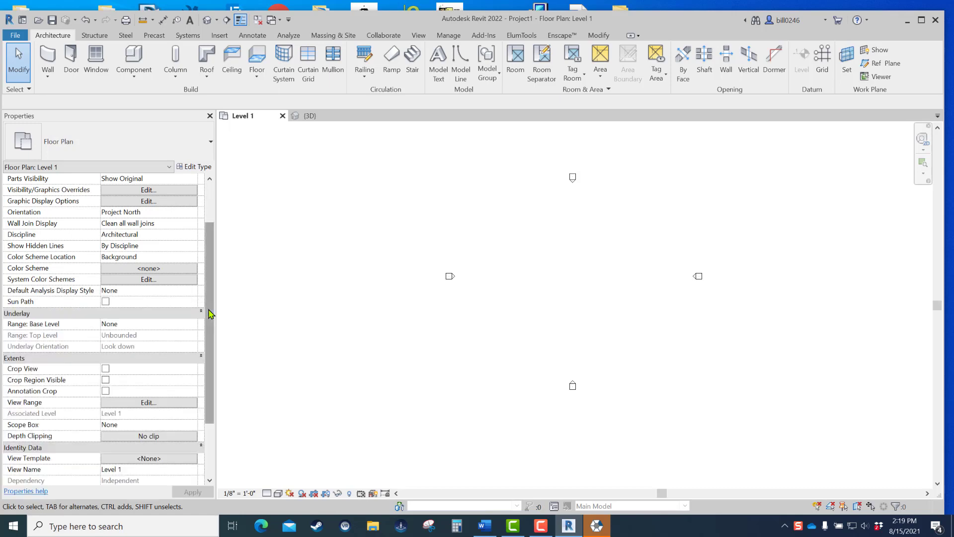
click(210, 116)
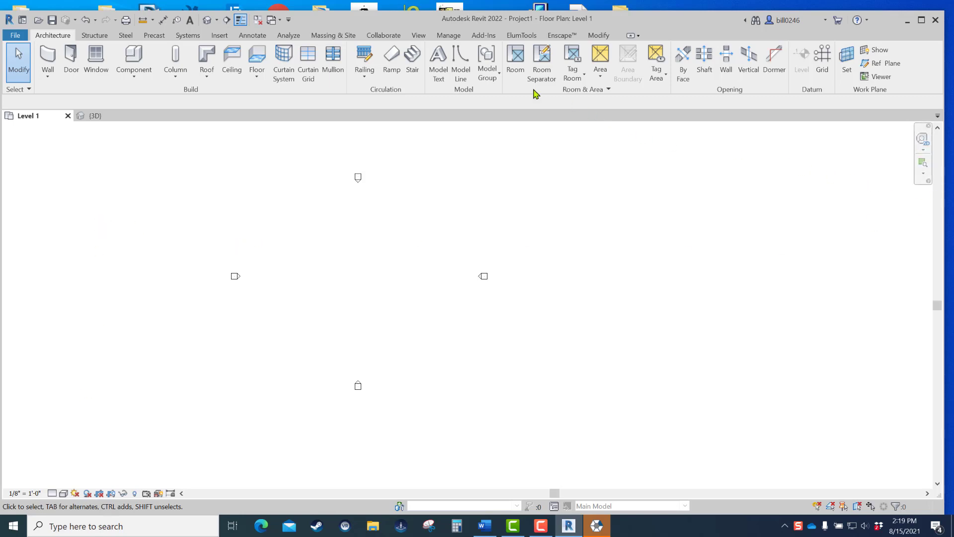
click(418, 36)
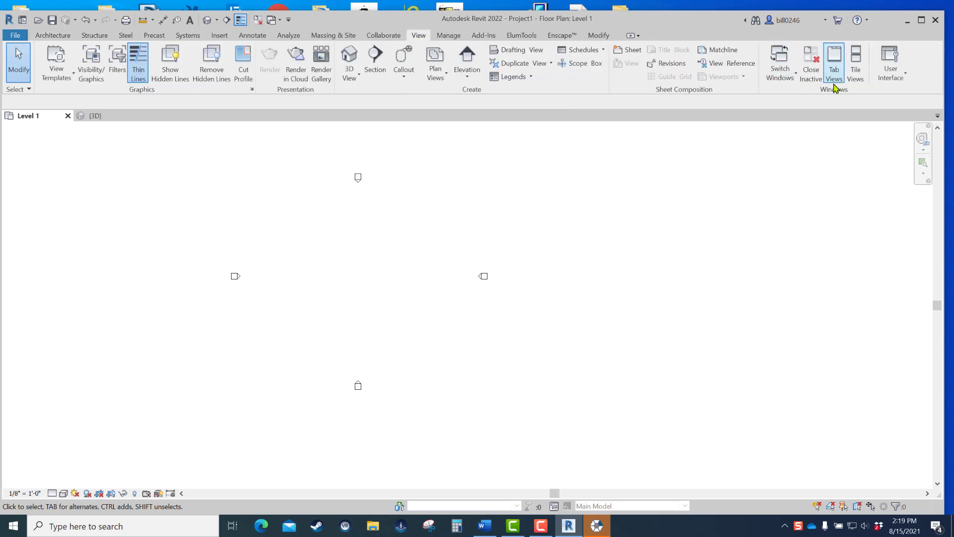
click(905, 77)
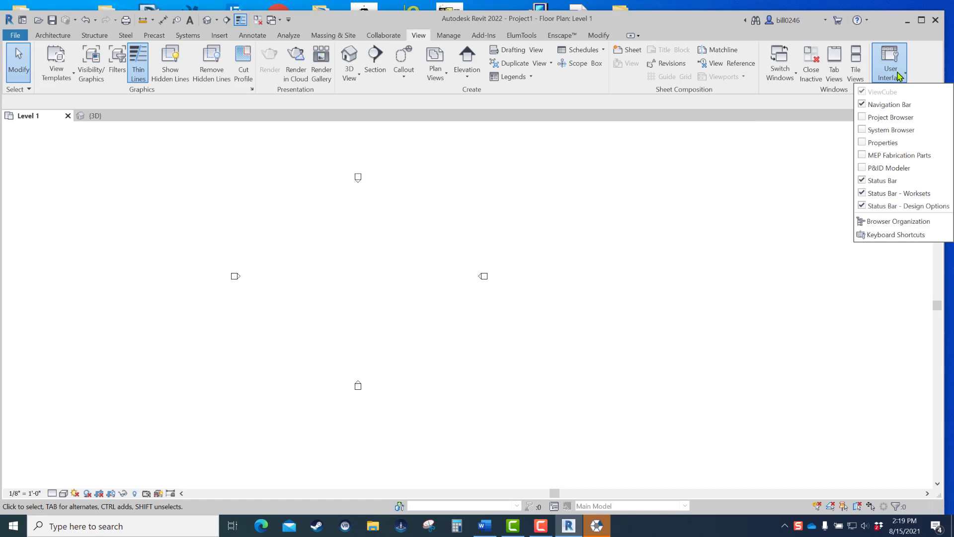
click(863, 117)
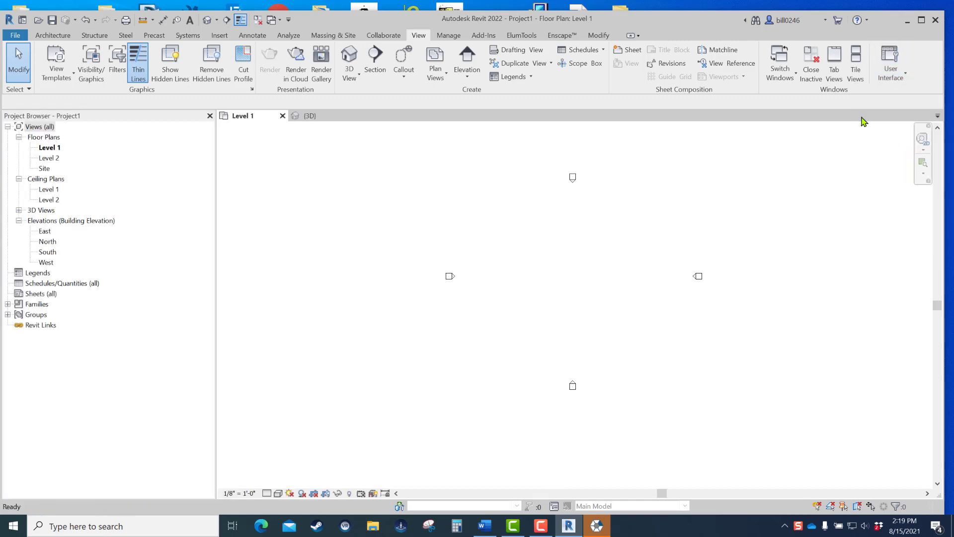
click(902, 78)
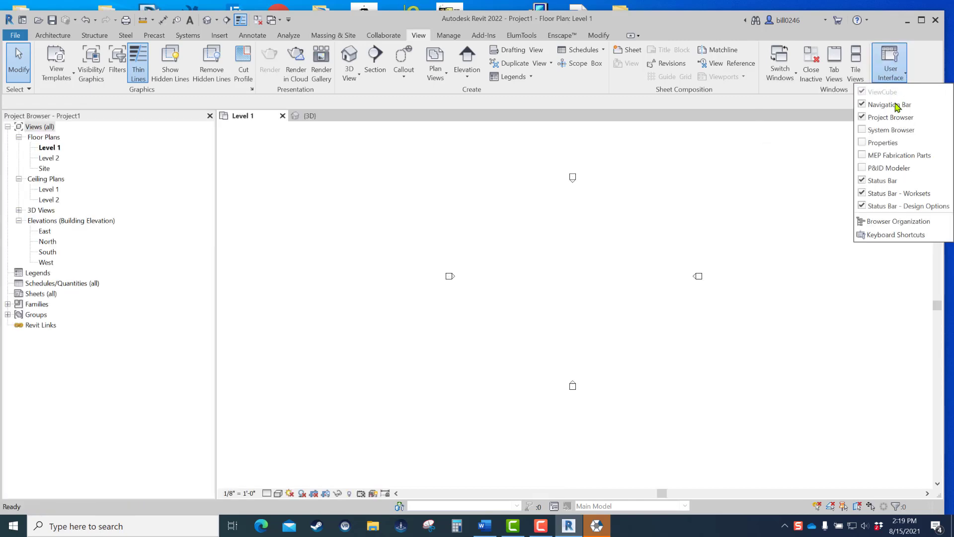
click(863, 143)
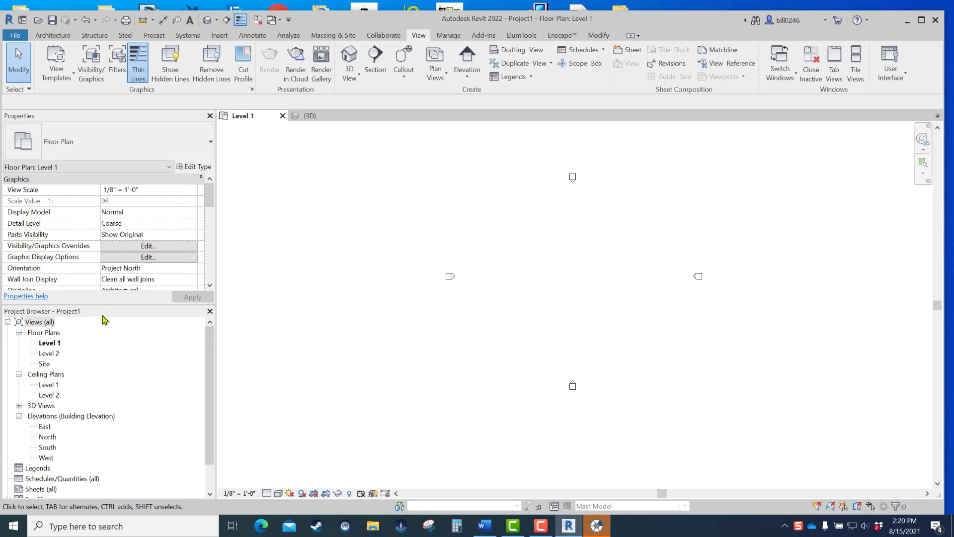
Step: Float the Project Browser over the drawing area and snap it back to its docked place, three times
drag(101, 318, 700, 208)
double_click(699, 208)
drag(157, 315, 666, 206)
double_click(599, 211)
drag(215, 314, 794, 187)
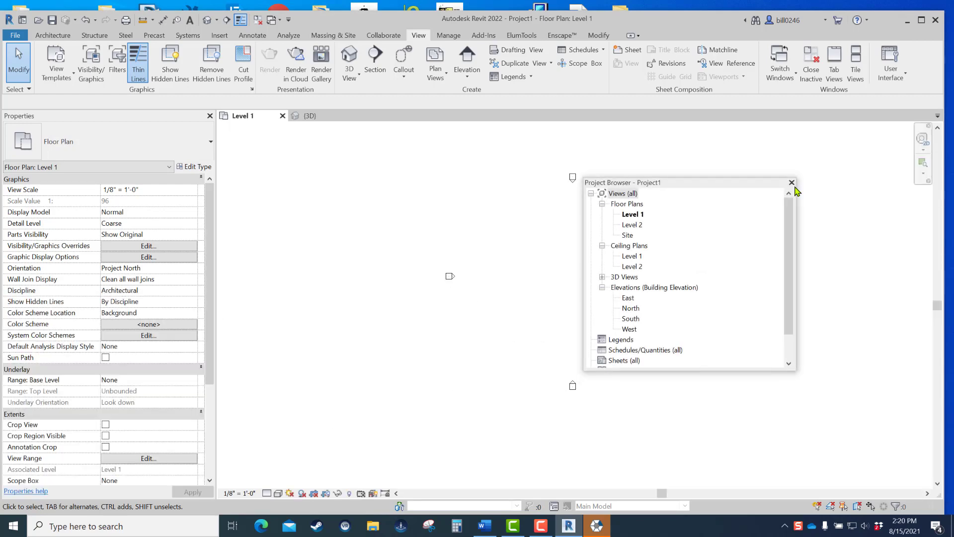
double_click(700, 186)
Step: Dock the Project Browser beside Properties, try it as a full-width strip below the drawing area, and float it again
drag(114, 314, 211, 423)
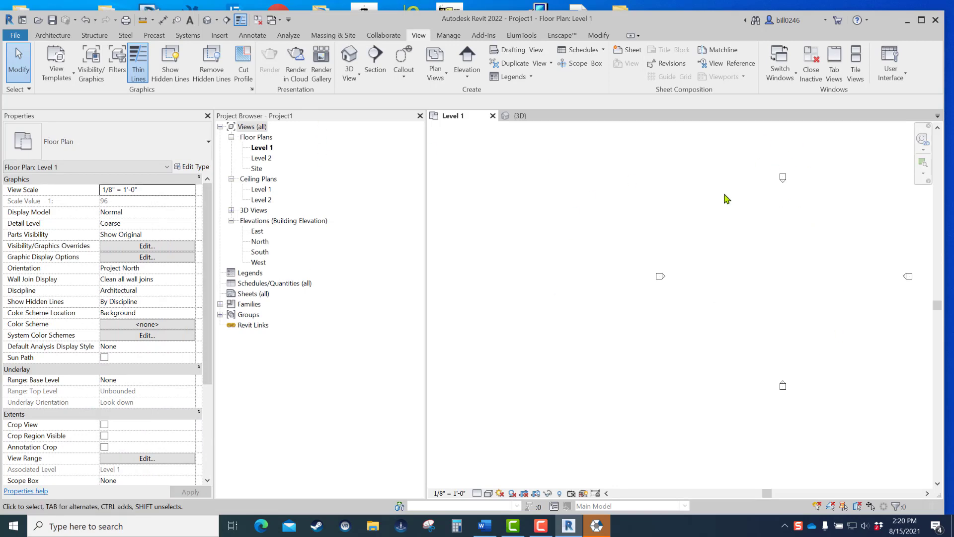
drag(313, 117, 169, 502)
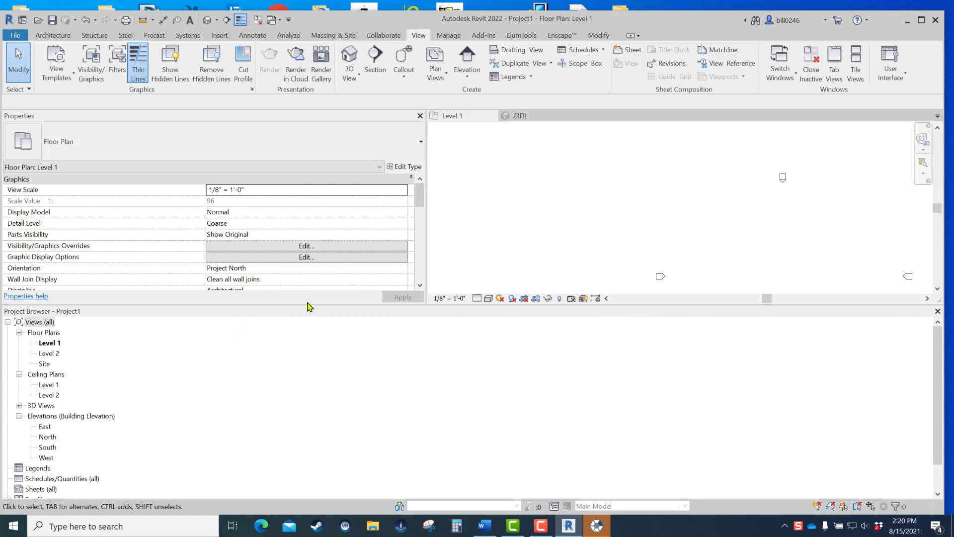
drag(309, 315, 695, 237)
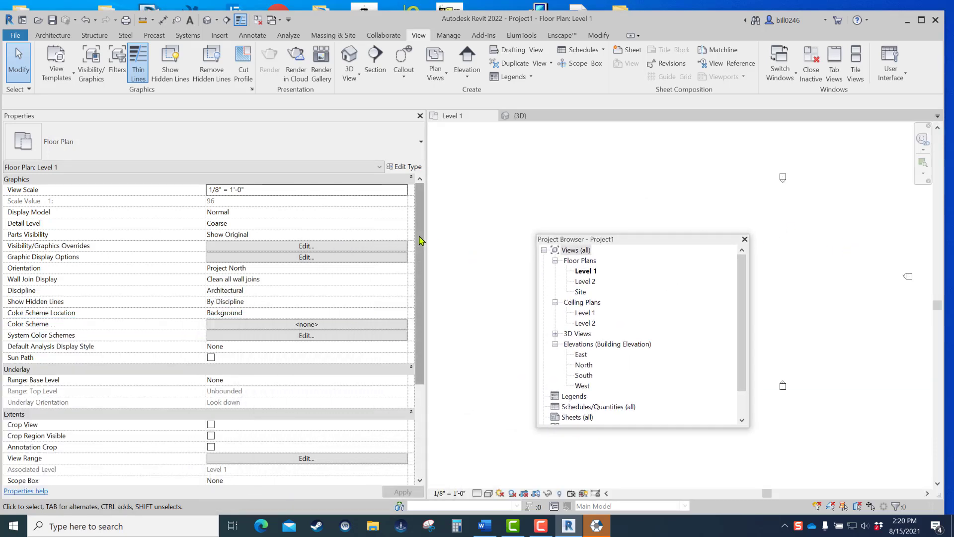
Step: Dock the floating Project Browser beneath the Properties palette and narrow the stacked palettes to enlarge the drawing area
drag(426, 236, 283, 263)
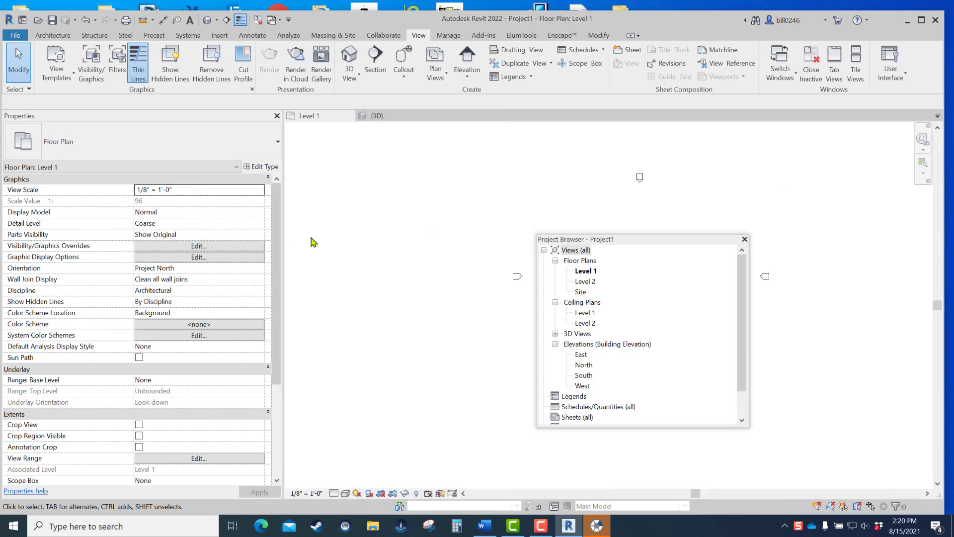
drag(641, 246, 144, 499)
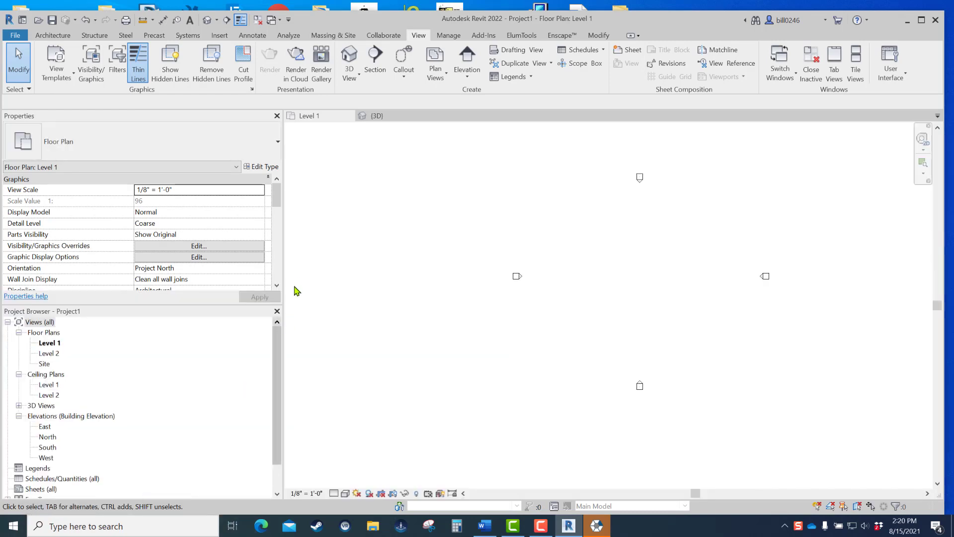
drag(283, 274, 176, 268)
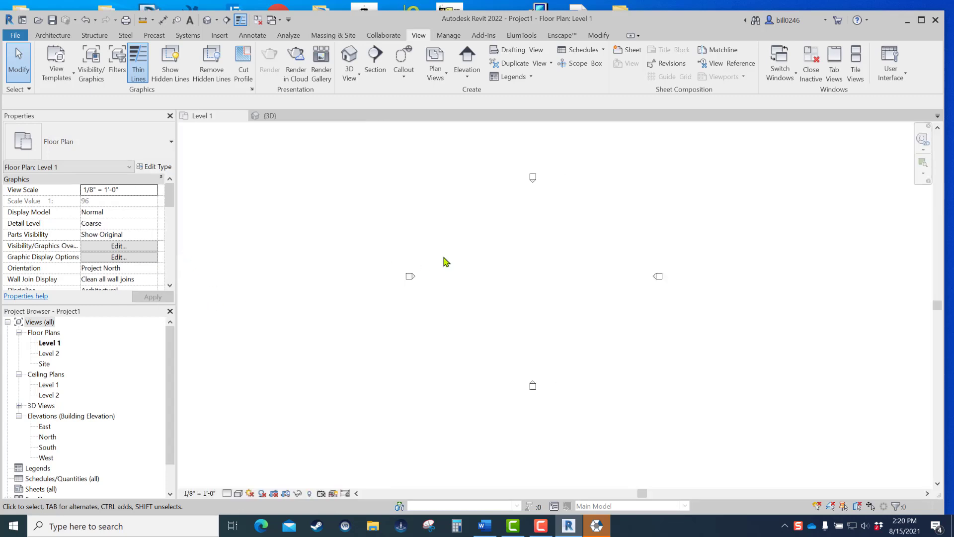
scroll(449, 264, down, 1)
scroll(453, 268, up, 3)
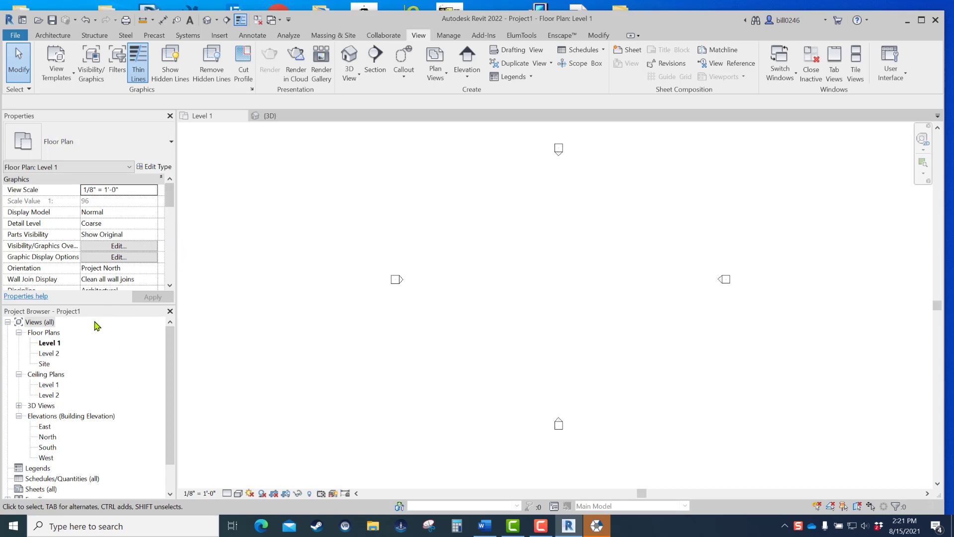
Step: Dock Properties beneath the Project Browser, and move the Project Browser into a full-width strip below the drawing area
mouse_move(88, 120)
mouse_down()
mouse_move(377, 187)
mouse_move(560, 194)
mouse_up()
drag(566, 237, 72, 502)
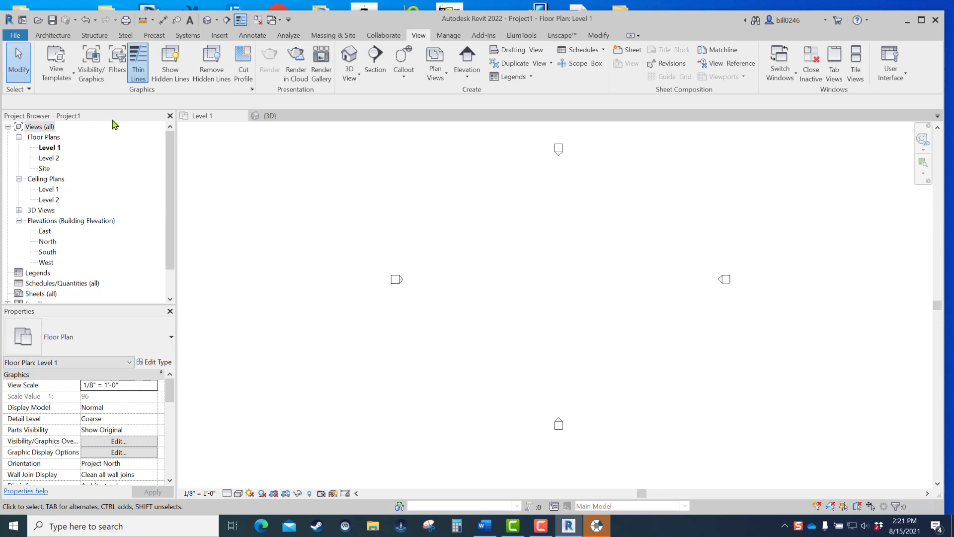
drag(113, 121, 575, 160)
drag(576, 151, 166, 472)
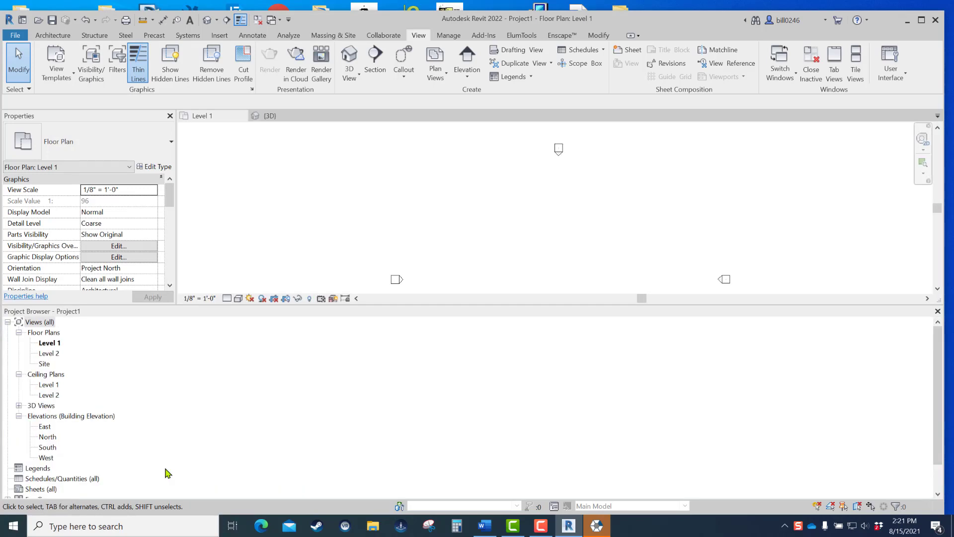
Step: Pull the Project Browser out of its full-width strip and dock it beneath the Properties palette
click(454, 300)
drag(460, 314, 379, 379)
drag(161, 374, 85, 500)
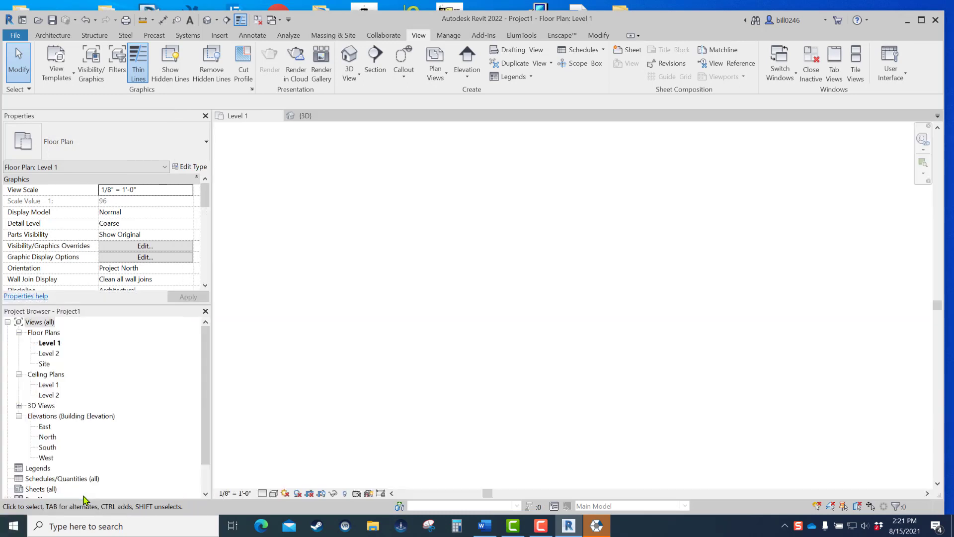
Step: Practise panning the Level 1 plan away from the elevation markers and zooming to fit all four again
middle_drag(833, 274, 643, 304)
key(z)
key(f)
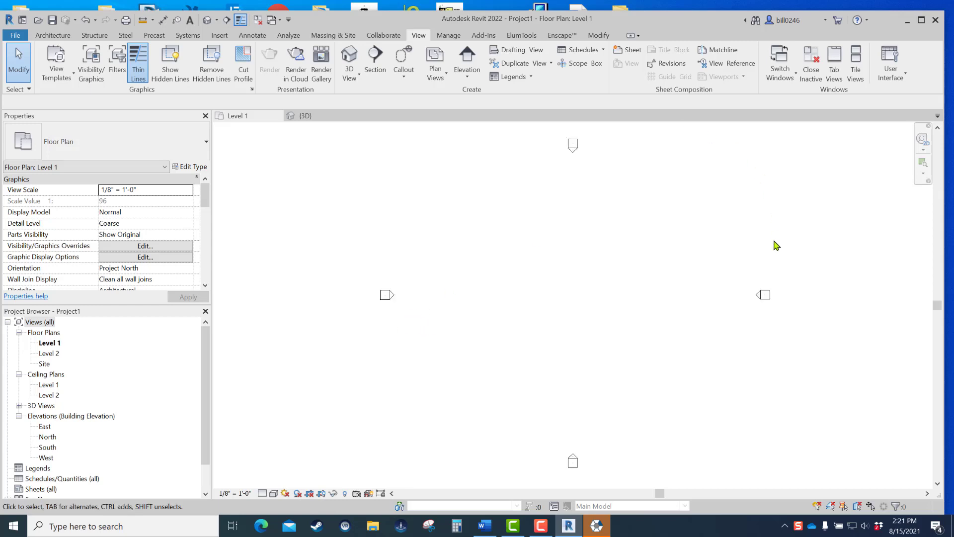
middle_drag(422, 392, 616, 254)
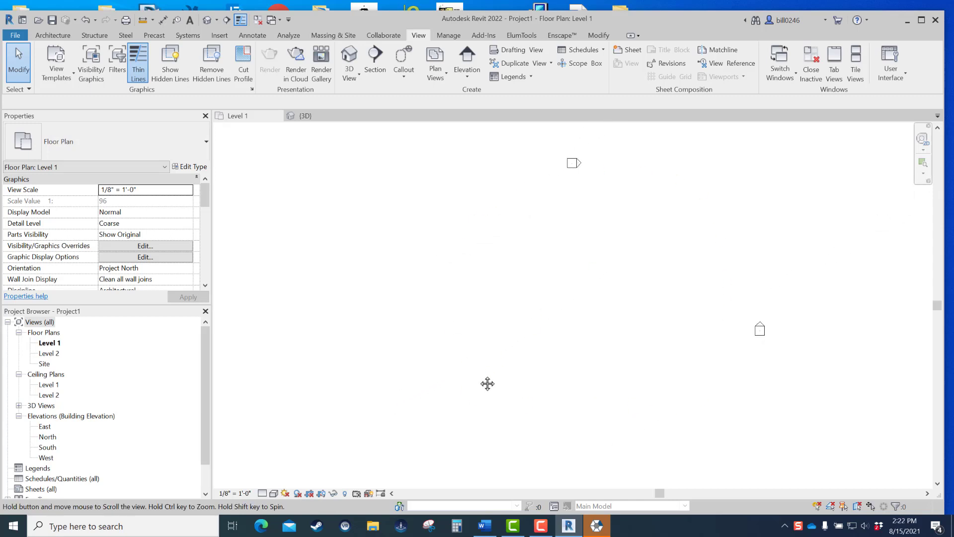
middle_drag(487, 384, 566, 316)
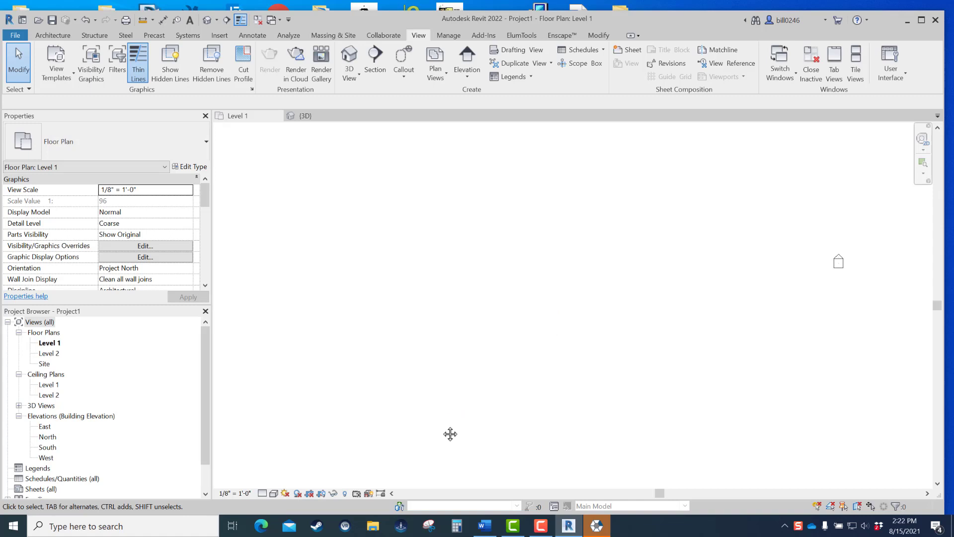
mouse_move(450, 434)
middle_down()
mouse_move(547, 330)
mouse_move(658, 245)
middle_up()
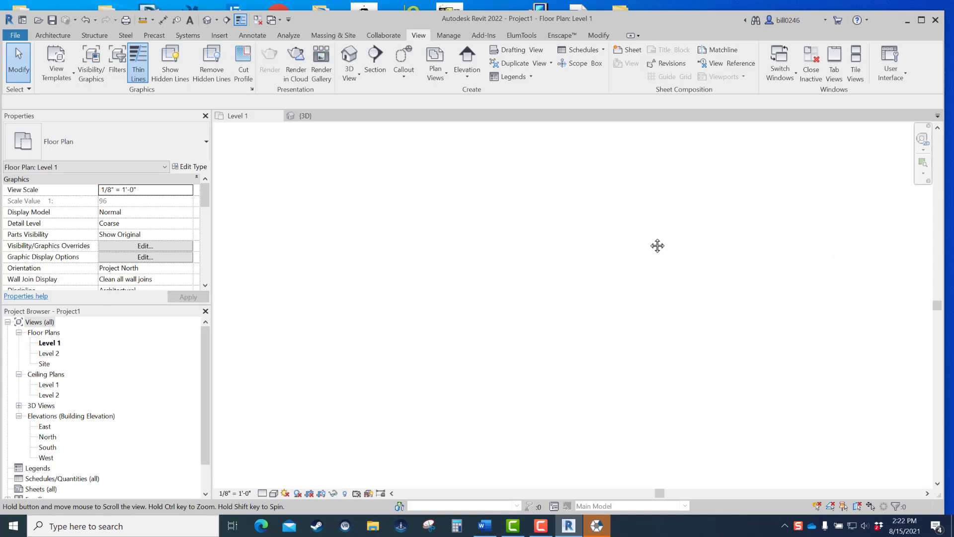
key(z)
key(f)
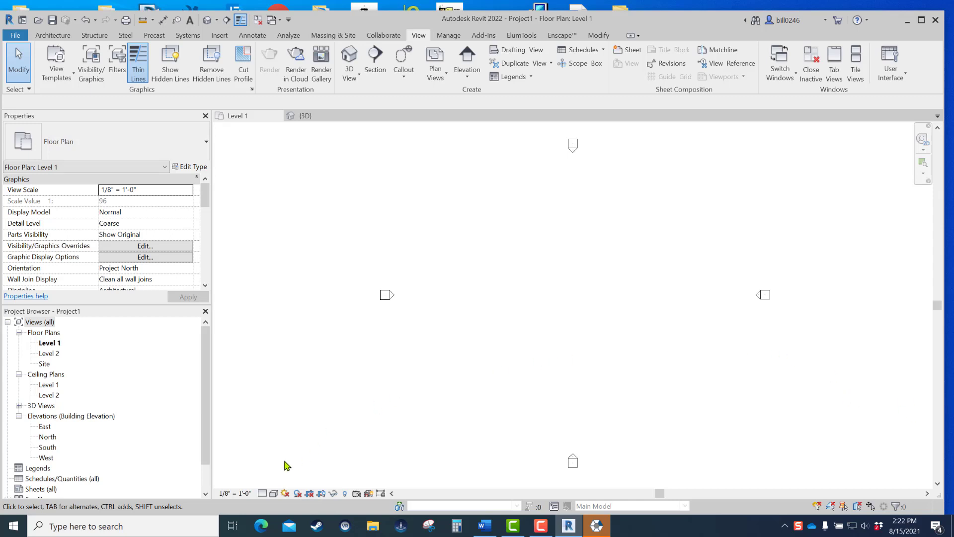
Step: Switch to the 2022RevitBook document in Word, look at the Walls exercise instructions, and put the document away to return to Revit
click(247, 493)
key(alt+Tab)
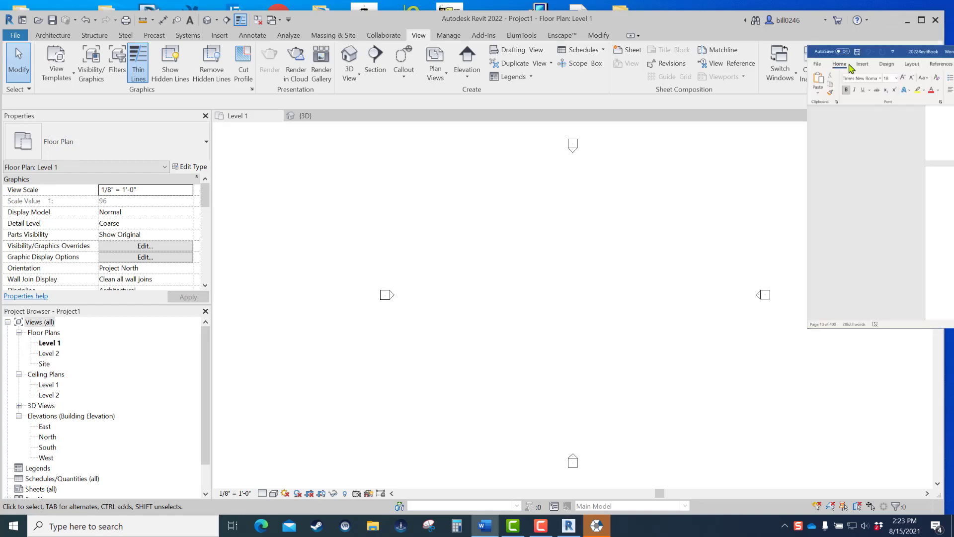
drag(369, 53, 410, 57)
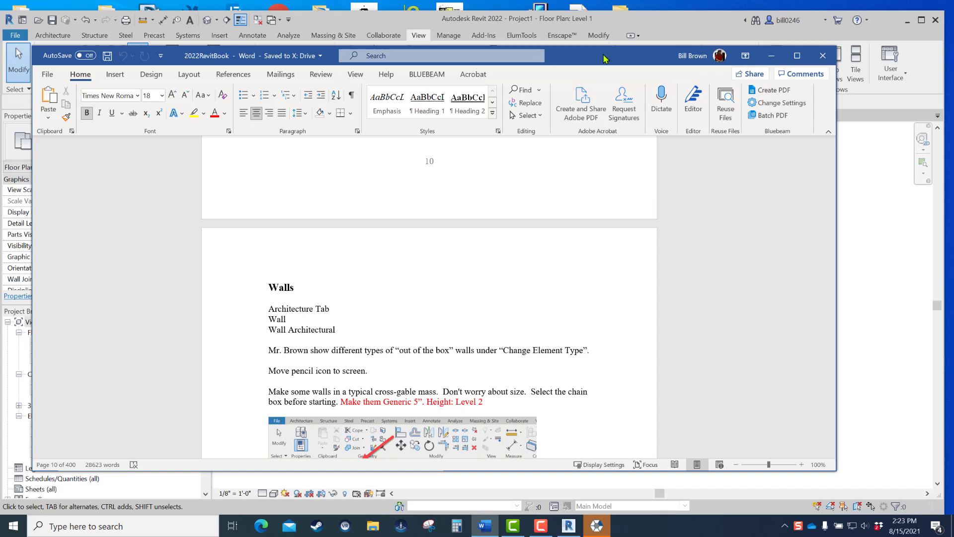
drag(606, 60, 812, 83)
click(935, 78)
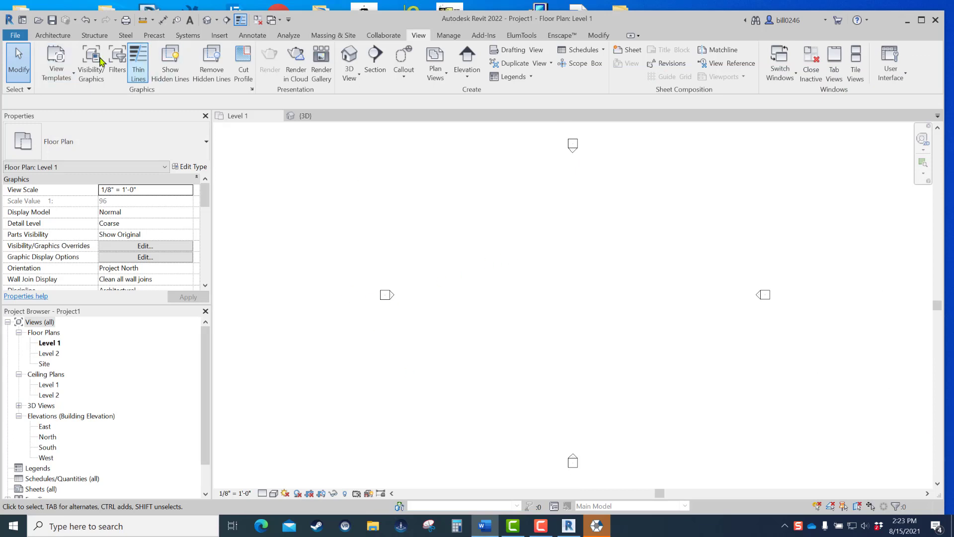
Step: Start an architectural wall with its height up to Level 2 and the wall type Generic - 5"
click(50, 36)
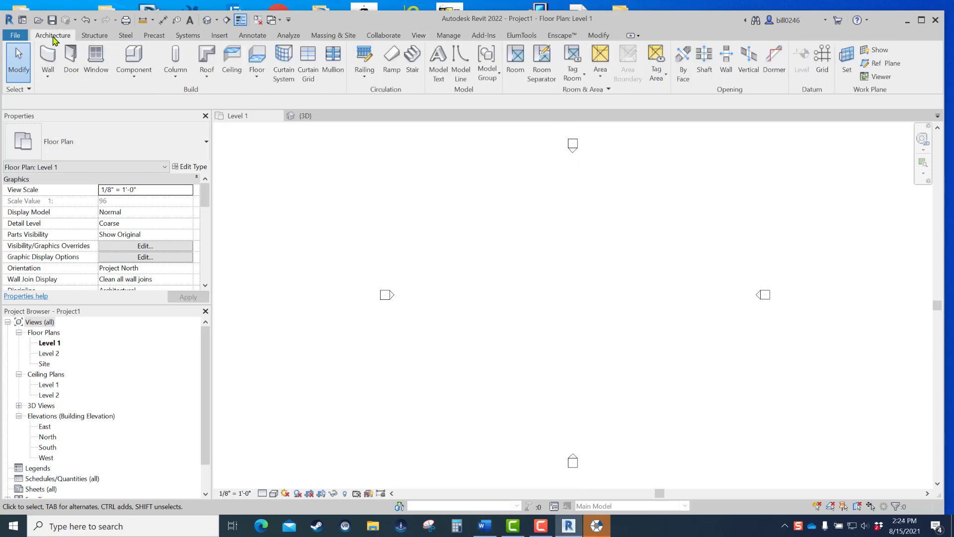
click(52, 76)
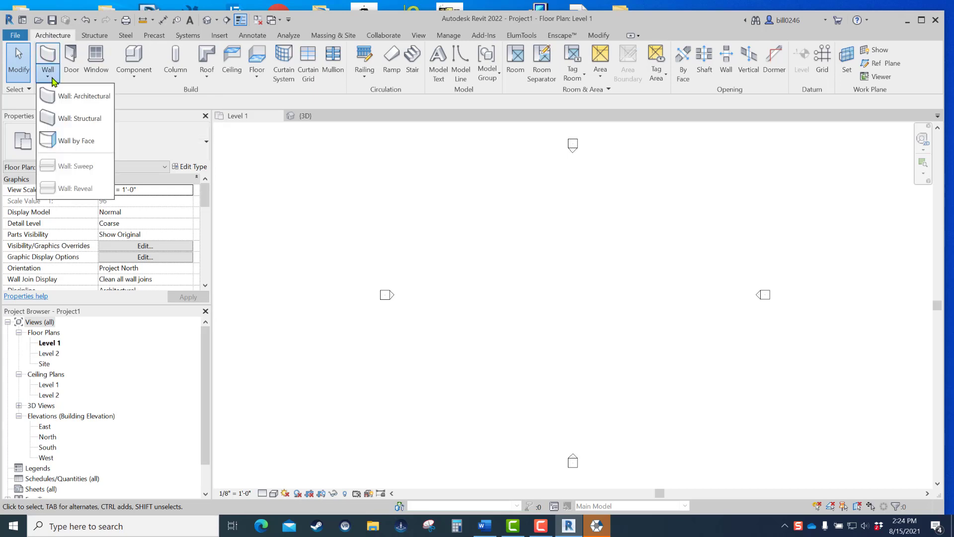
click(83, 98)
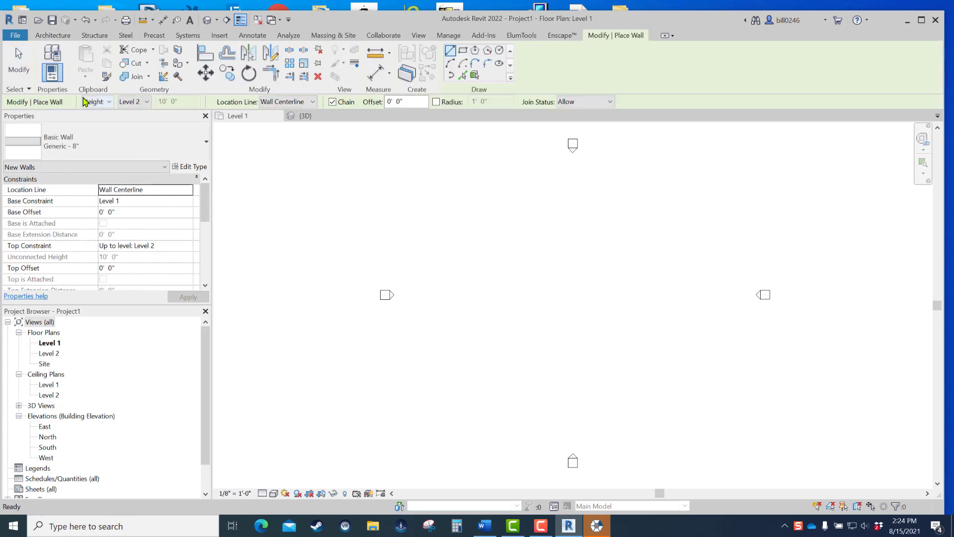
click(147, 102)
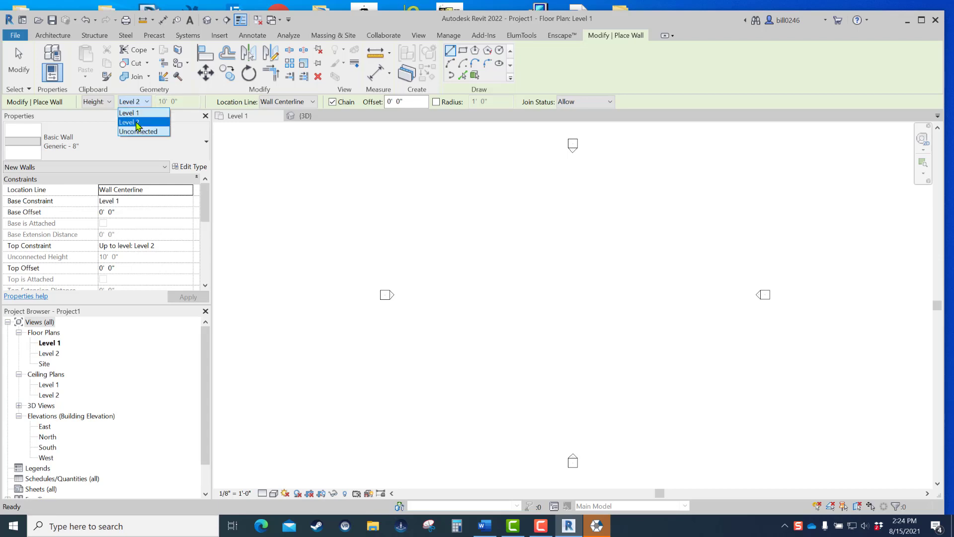
click(137, 122)
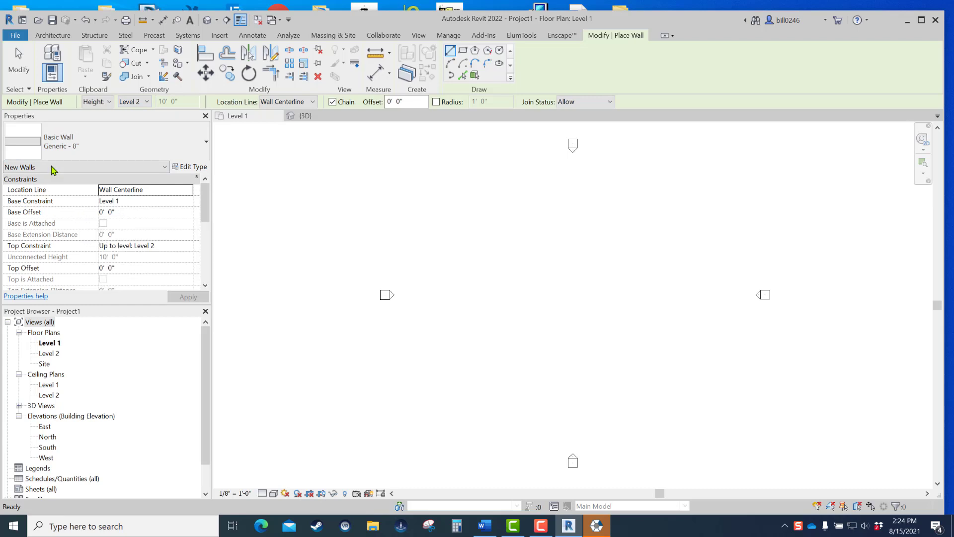
click(113, 145)
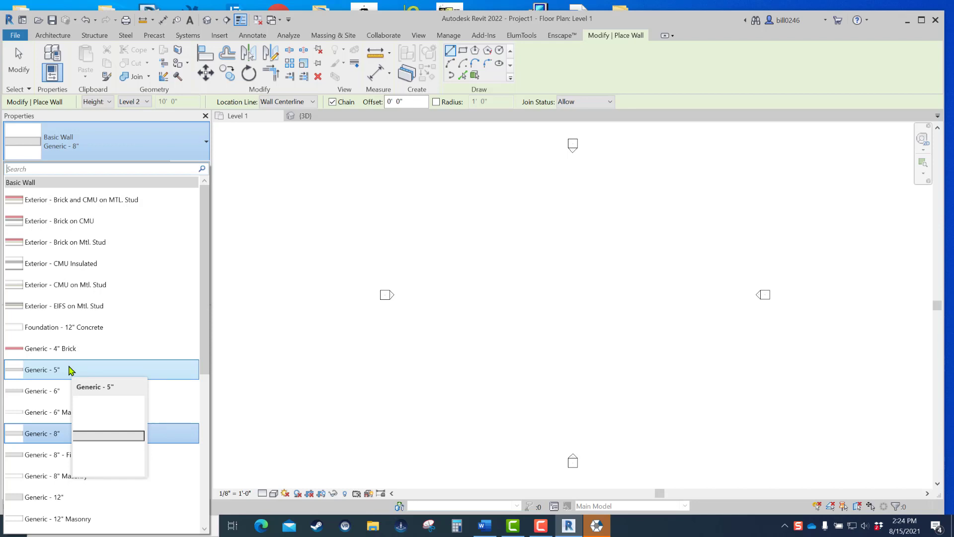
click(70, 370)
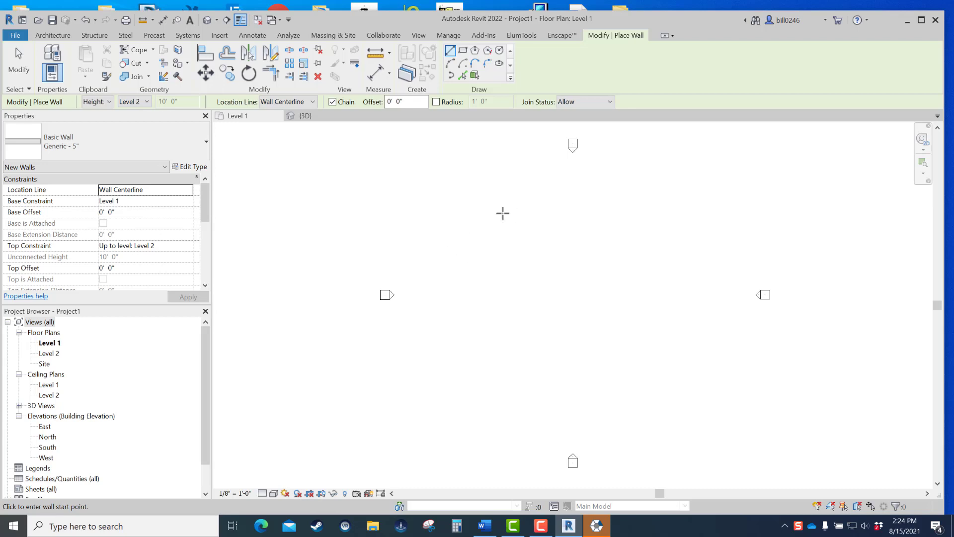
Step: Draw a closed L-shaped wall outline counterclockwise from the northwest corner, with sides about 56', 28', 16', 36', 40' and 64' long
click(468, 217)
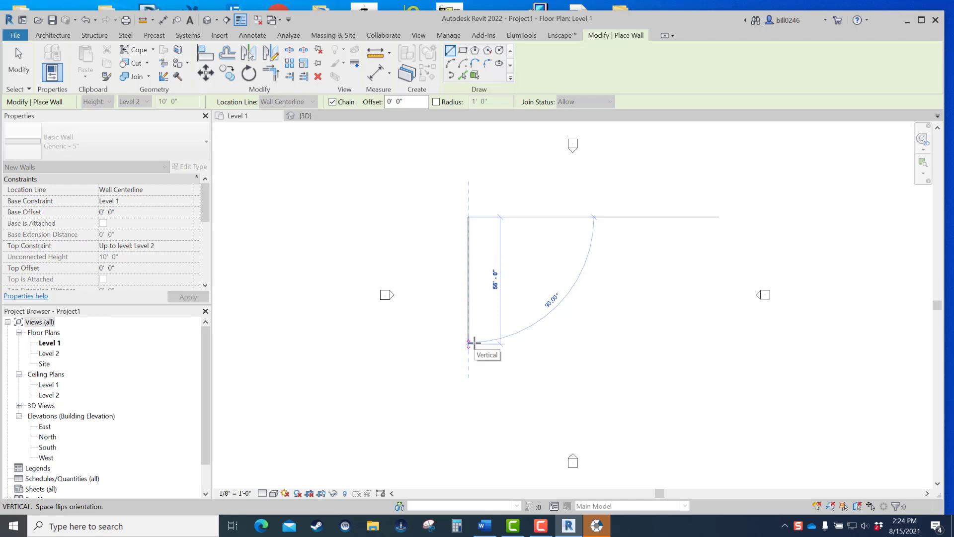
click(473, 342)
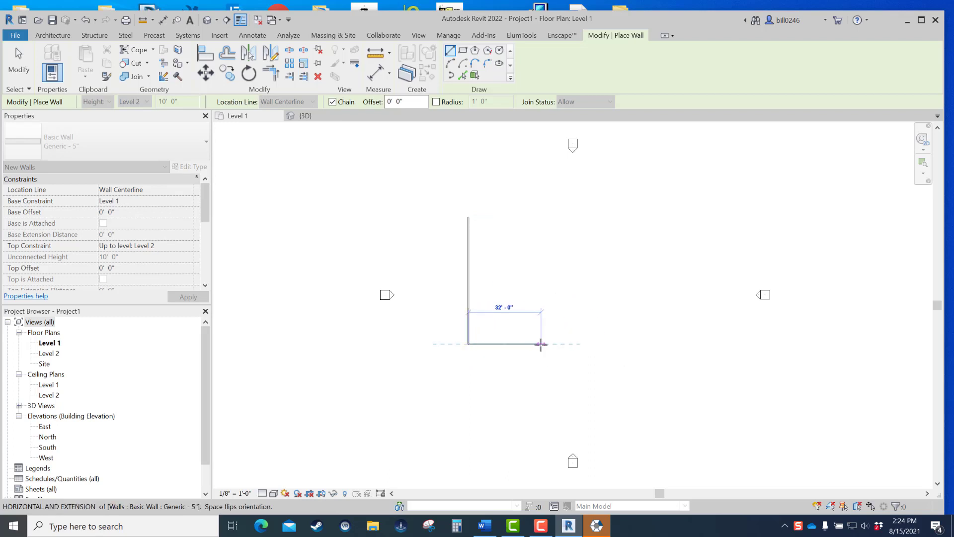
click(533, 344)
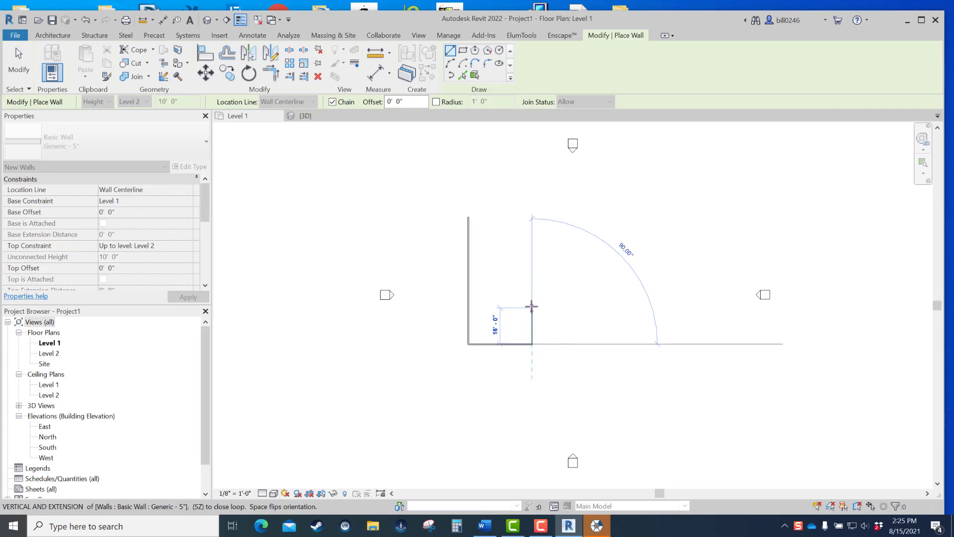
click(533, 308)
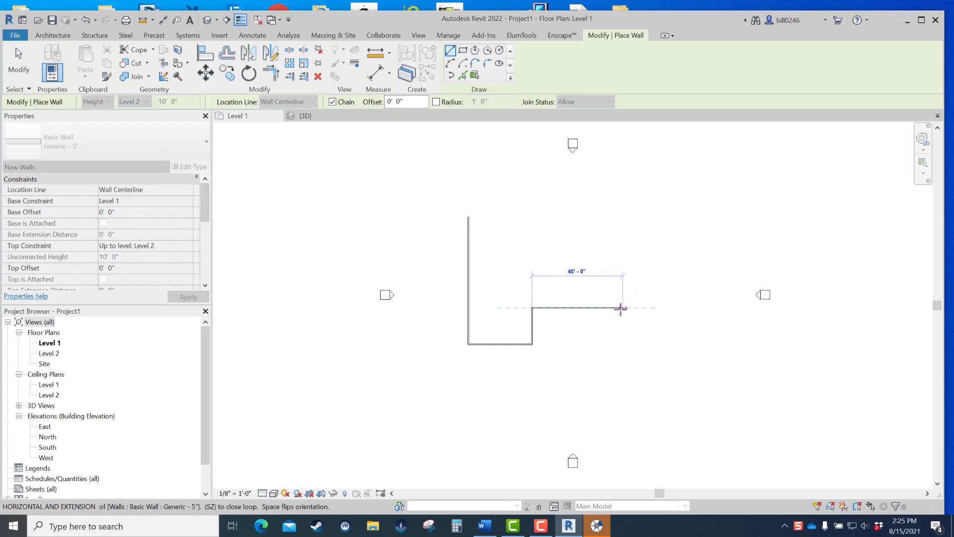
click(615, 308)
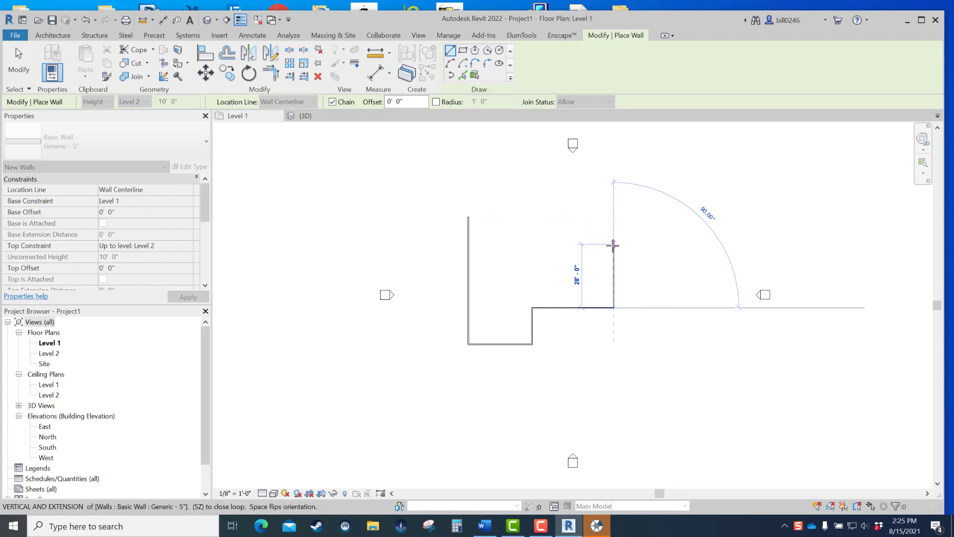
click(614, 217)
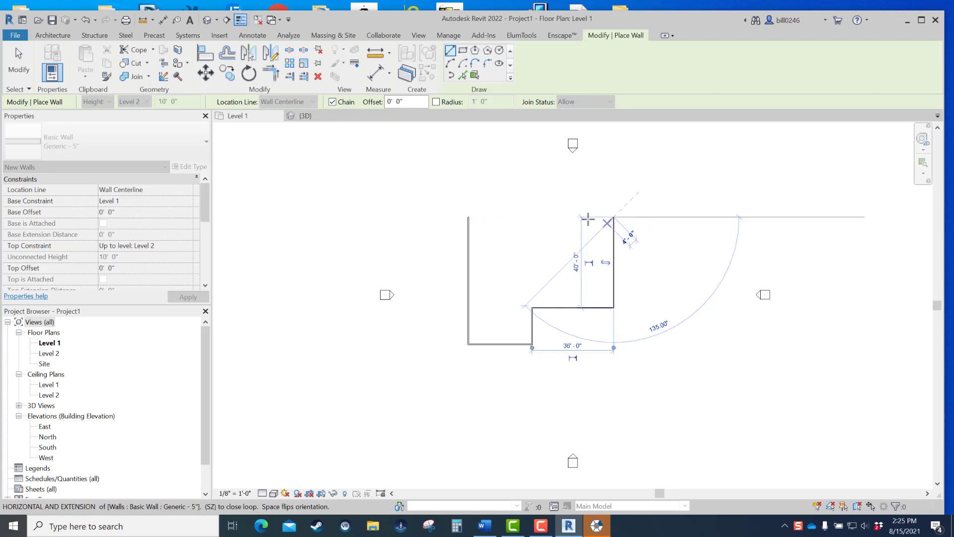
click(468, 217)
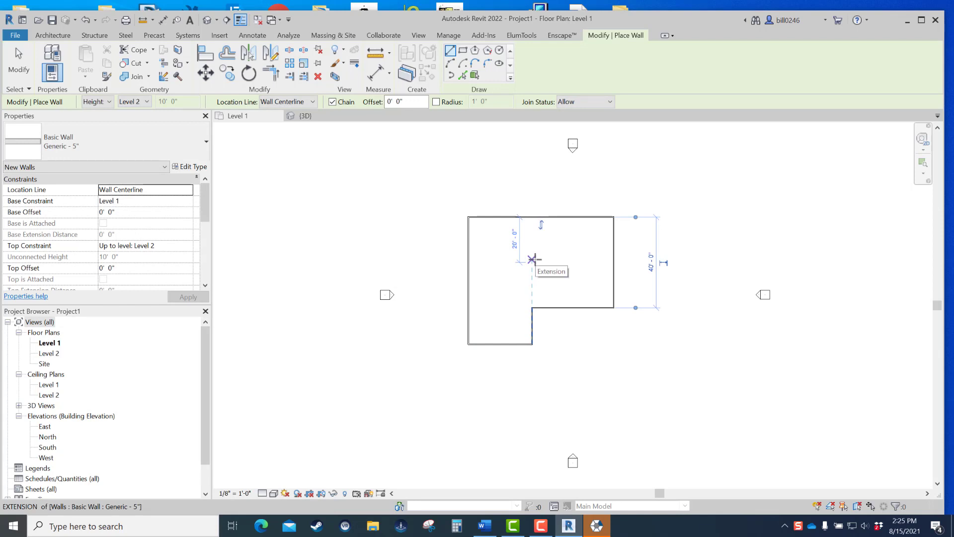
key(Escape)
key(Escape)
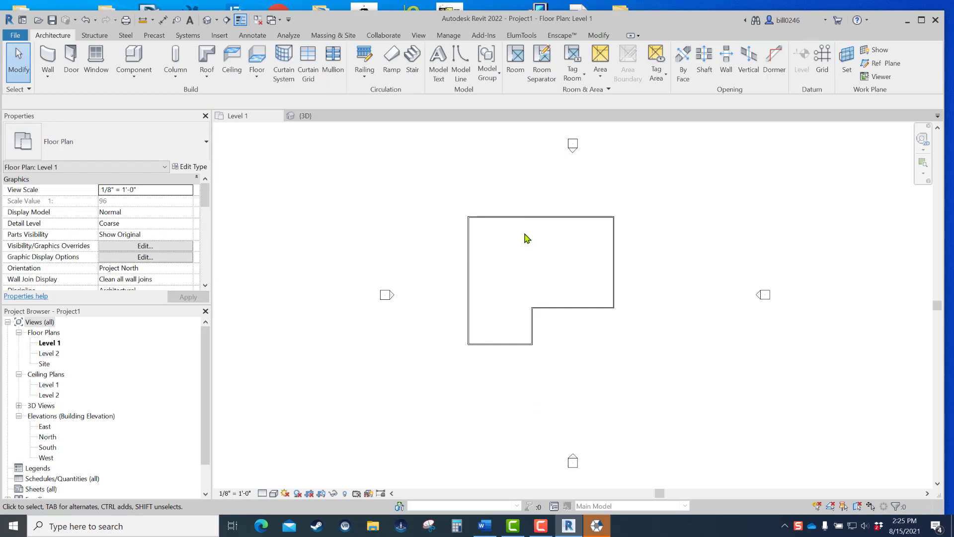
Step: Open the default 3D view, try the Hidden Line visual style, and set the view to Consistent Colors
click(208, 21)
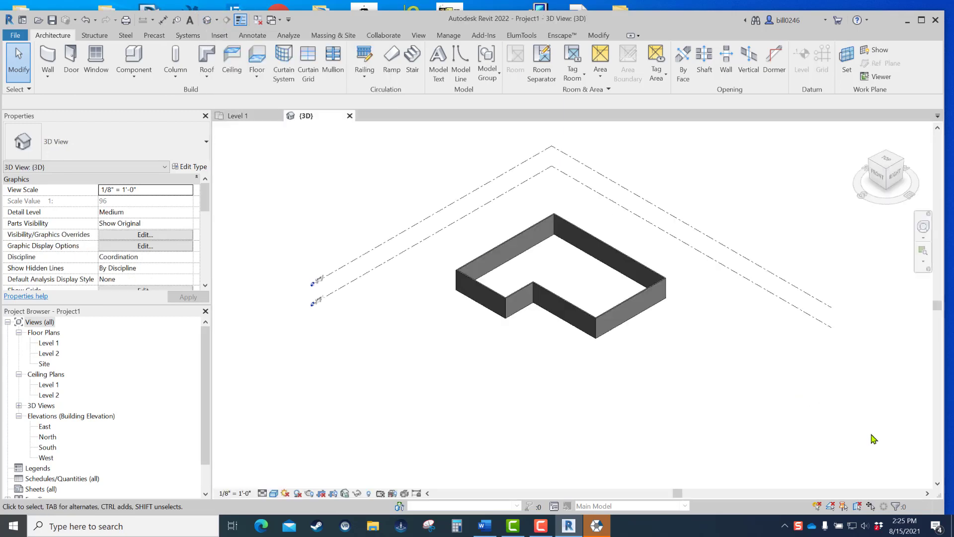
scroll(599, 336, up, 3)
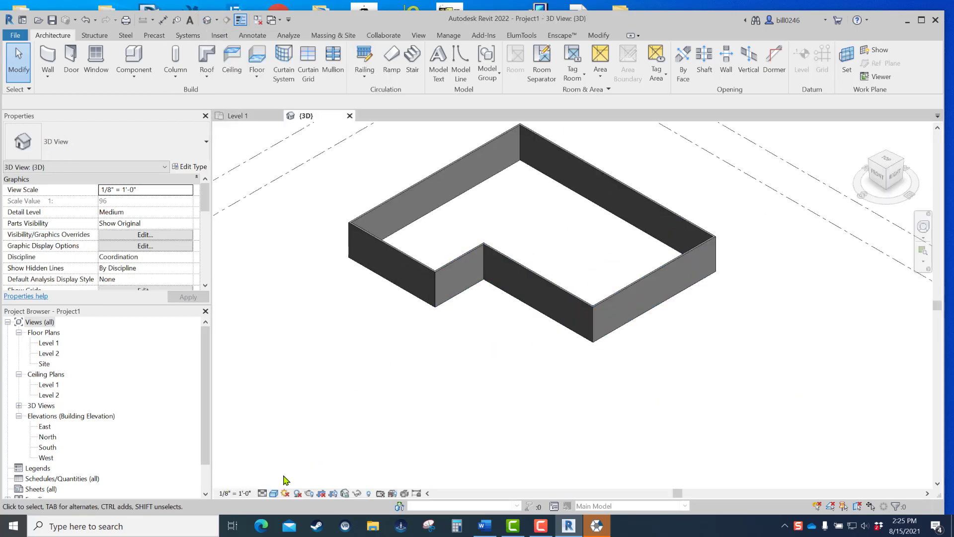
click(273, 493)
click(306, 449)
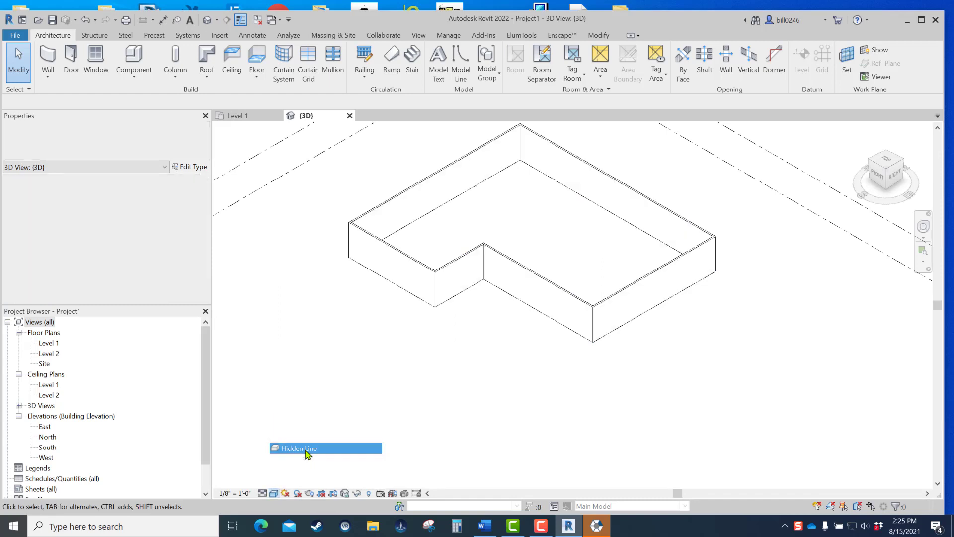
click(274, 493)
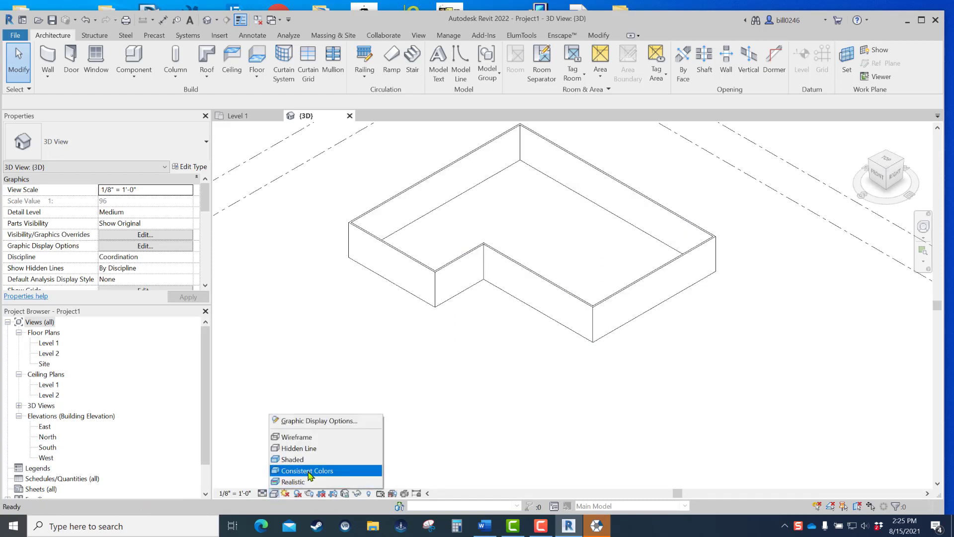
click(308, 475)
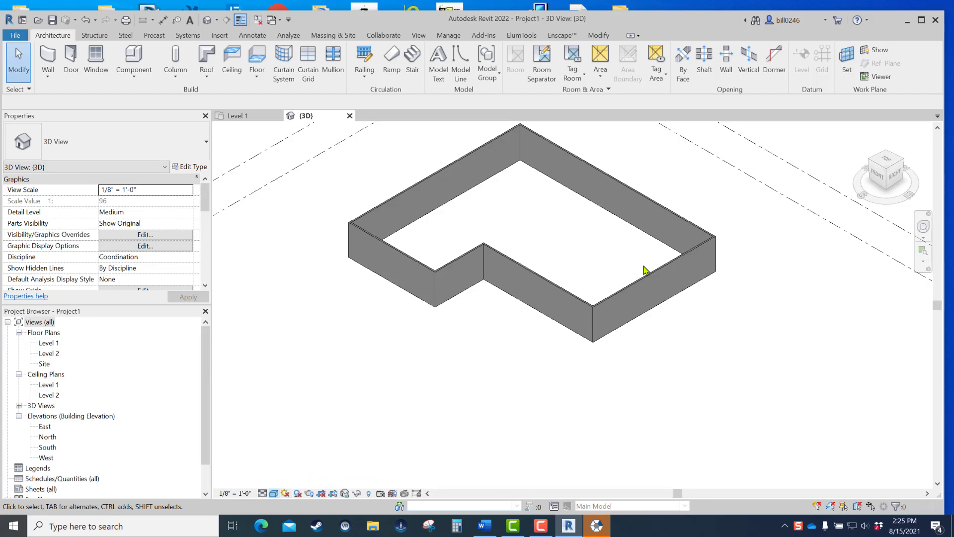
scroll(589, 279, down, 1)
scroll(586, 281, down, 1)
scroll(554, 241, up, 3)
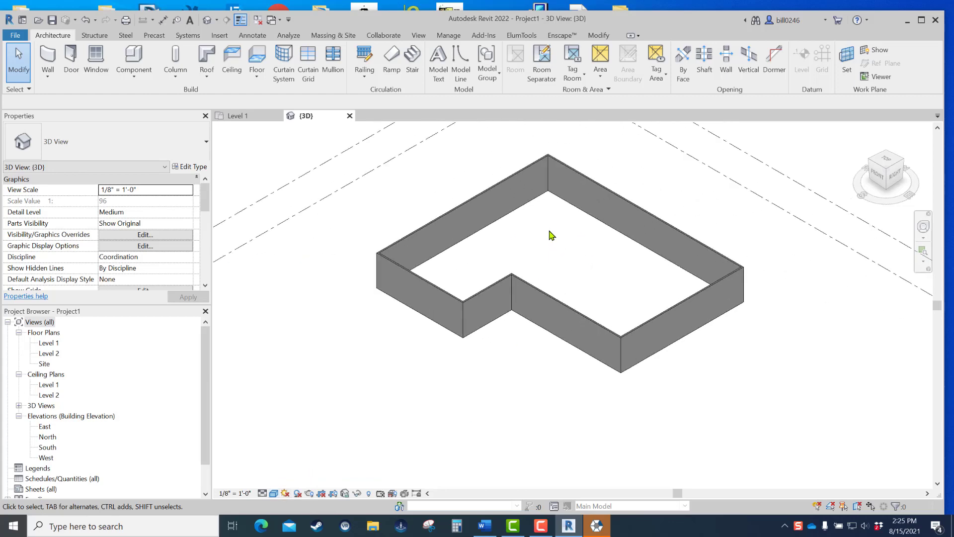
scroll(605, 267, down, 5)
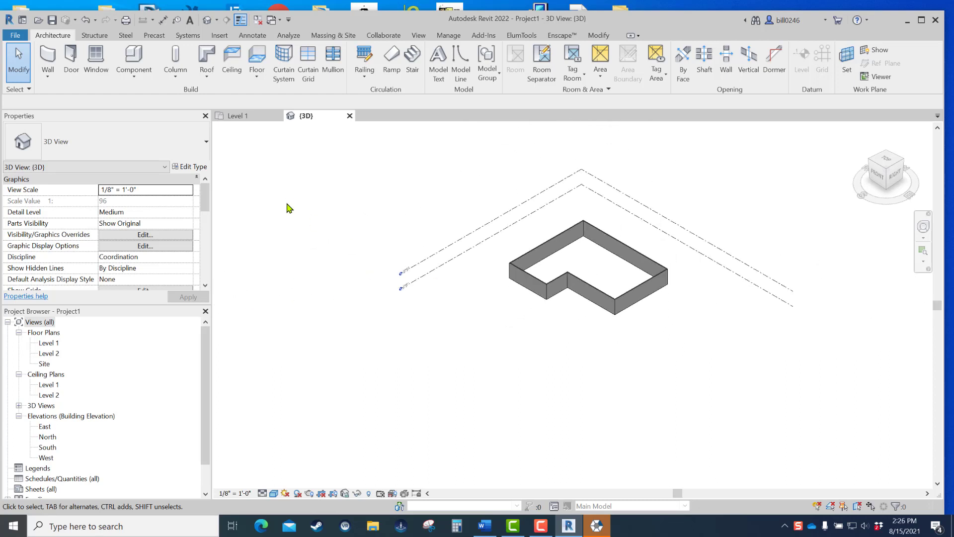
Step: Switch back and forth between the Level 1 plan and the 3D view, finishing with a close view of the walls in Level 1
click(239, 117)
click(320, 119)
click(251, 119)
click(316, 119)
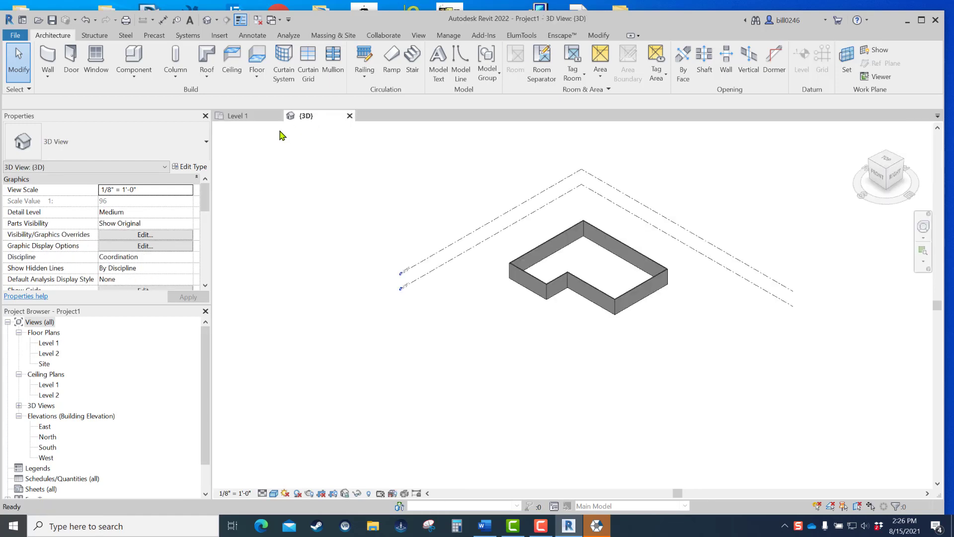
click(248, 118)
scroll(500, 359, up, 5)
middle_drag(498, 398, 492, 397)
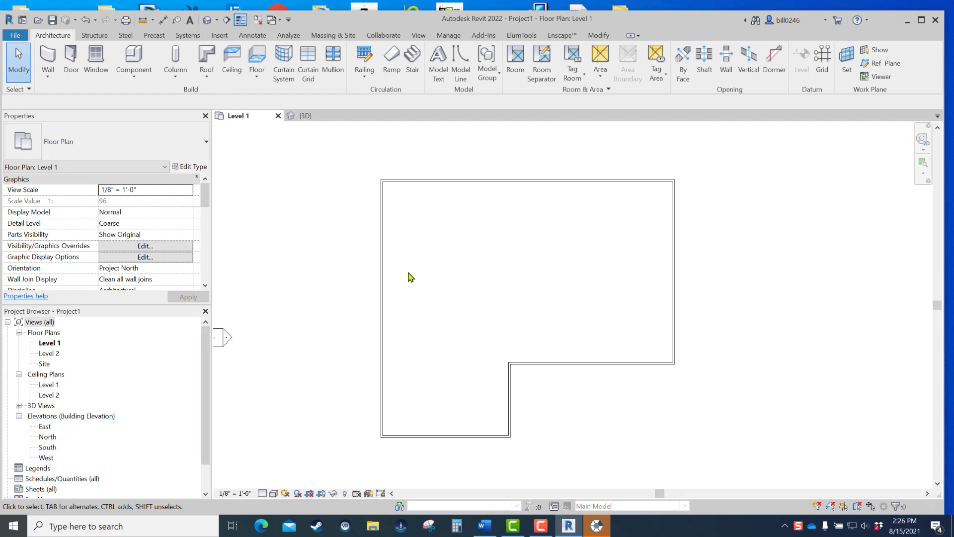
Step: Set the distance between the west wall and the short north-south jog wall to 25'
click(450, 436)
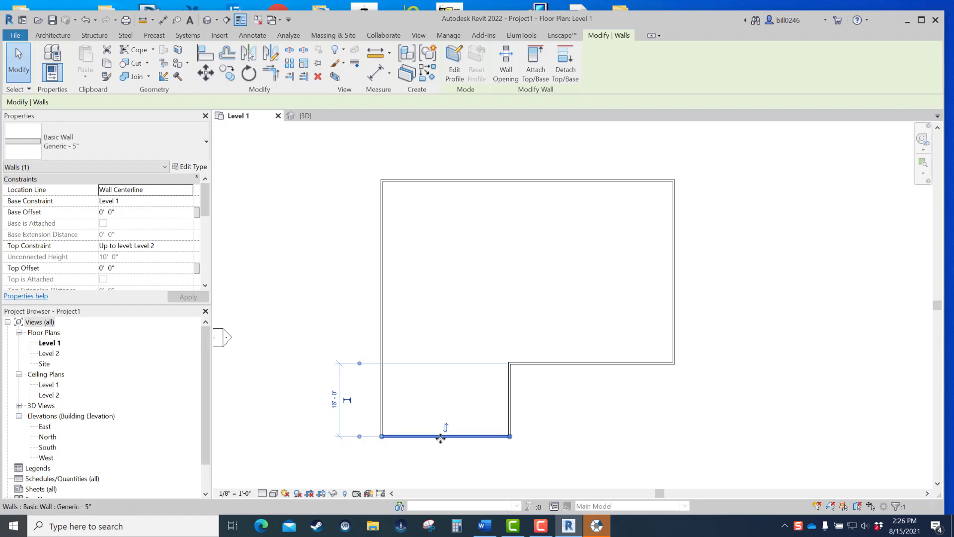
click(610, 394)
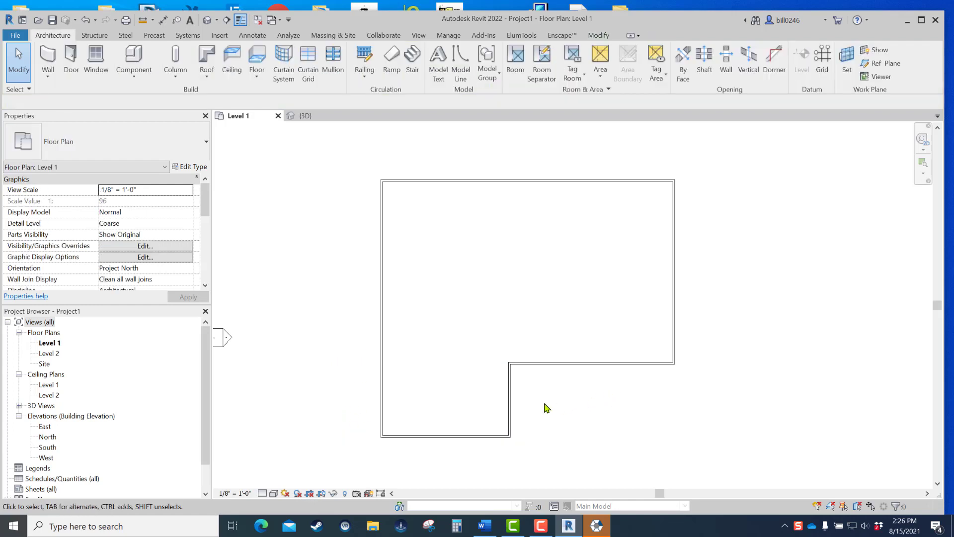
click(511, 402)
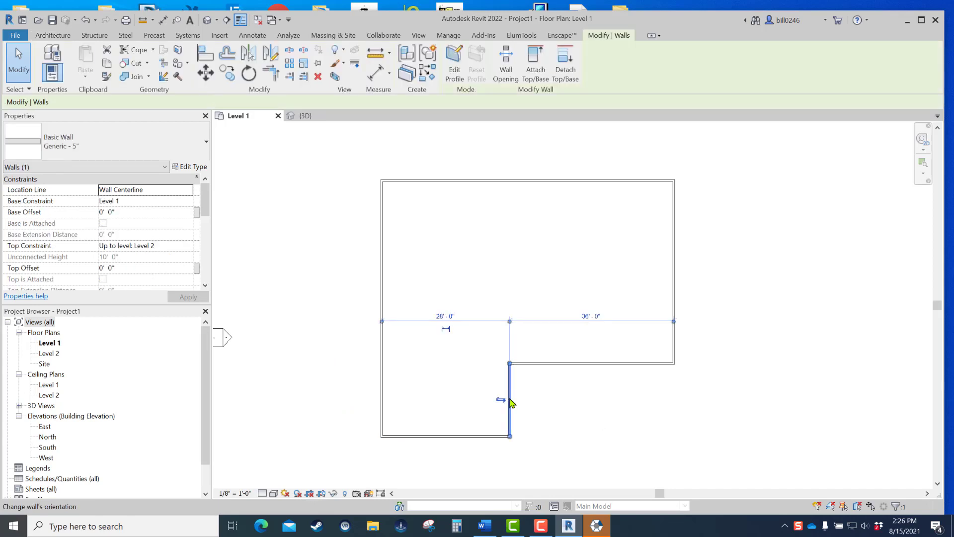
click(447, 318)
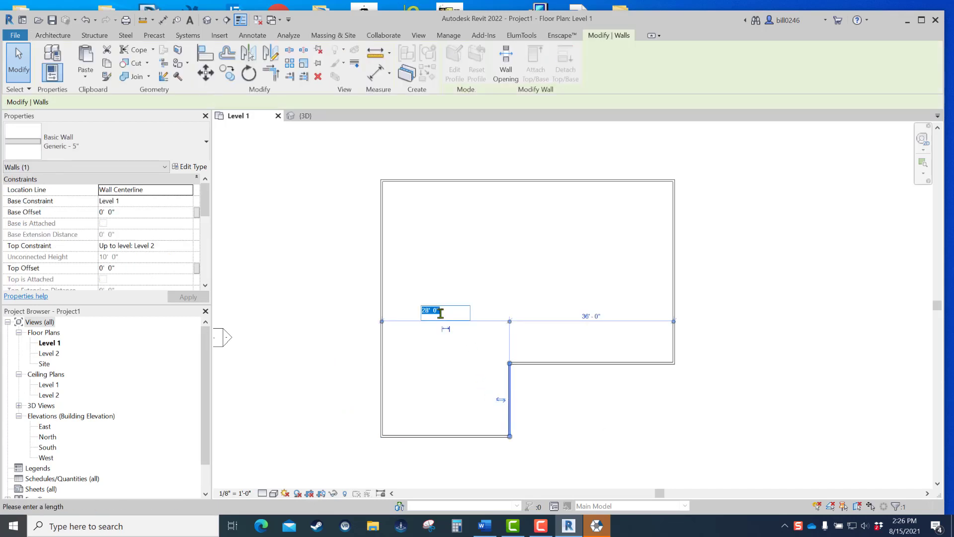
text(25)
key(Return)
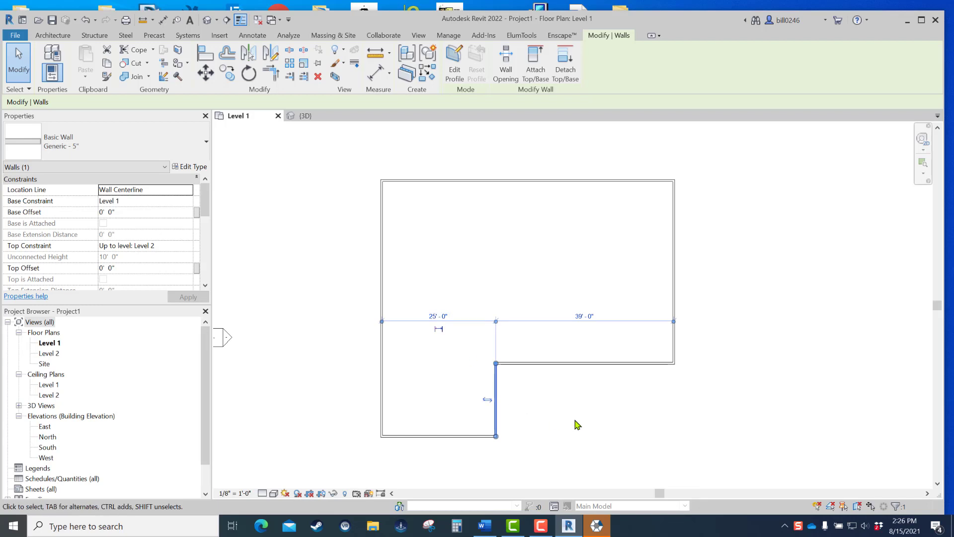
click(753, 261)
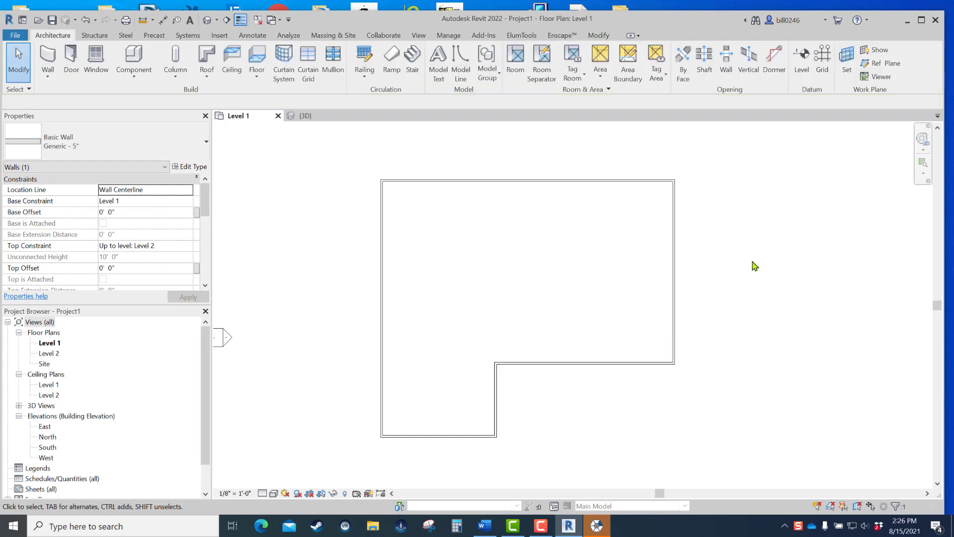
Step: Move the east wall's temporary dimension witness line to the west wall and set the overall width to 60'
click(674, 280)
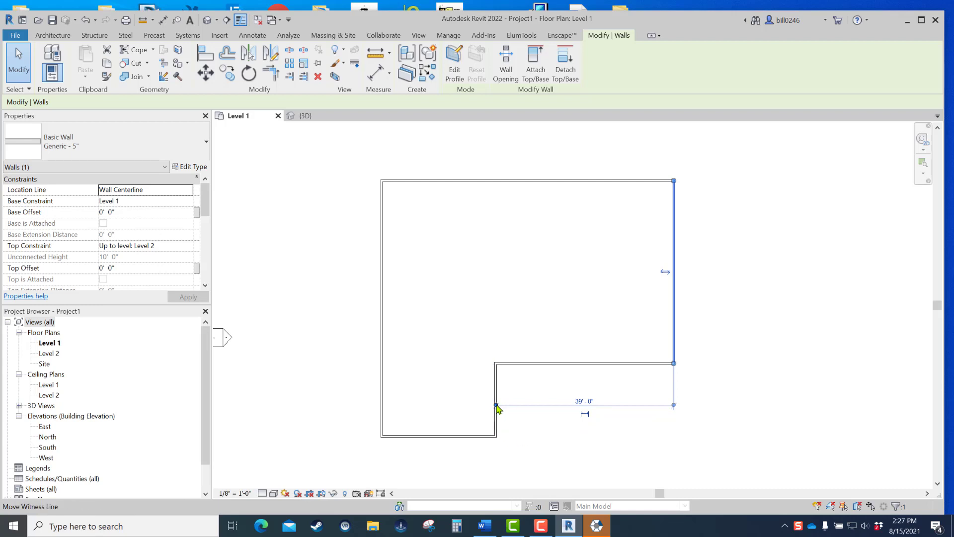
drag(496, 405, 387, 415)
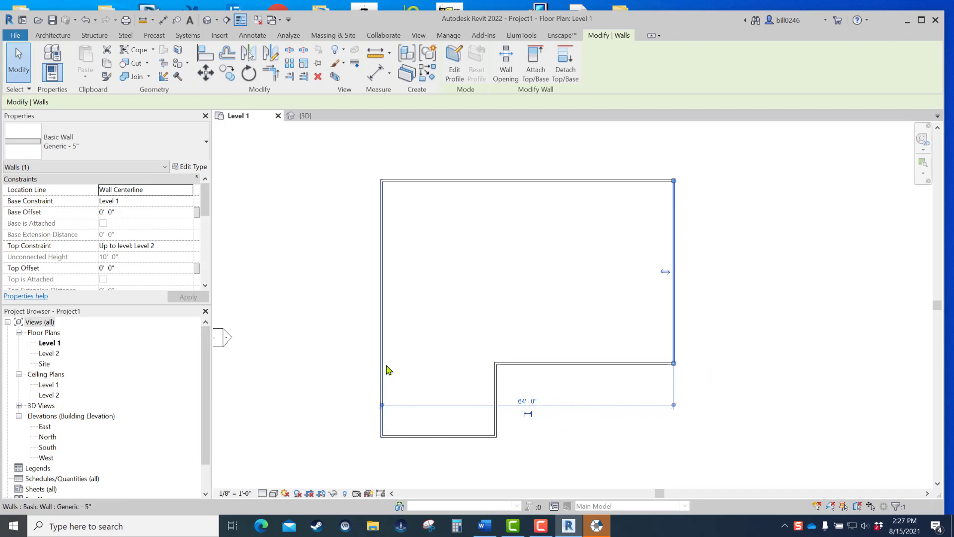
click(533, 403)
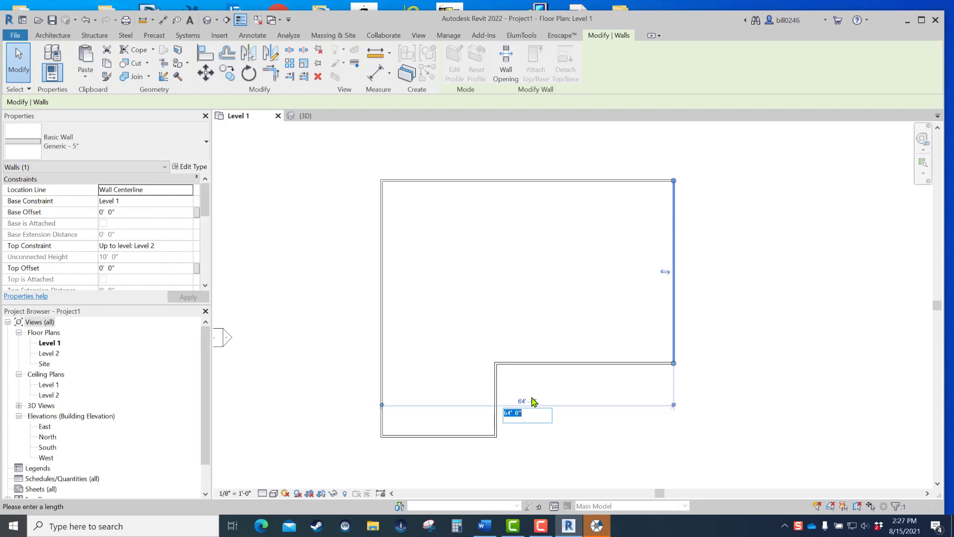
text(60)
key(Return)
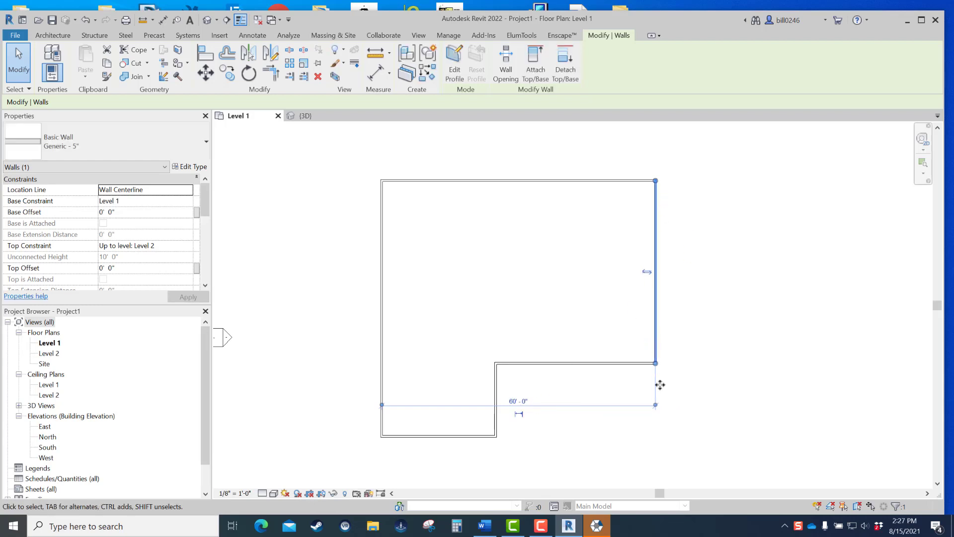
click(744, 375)
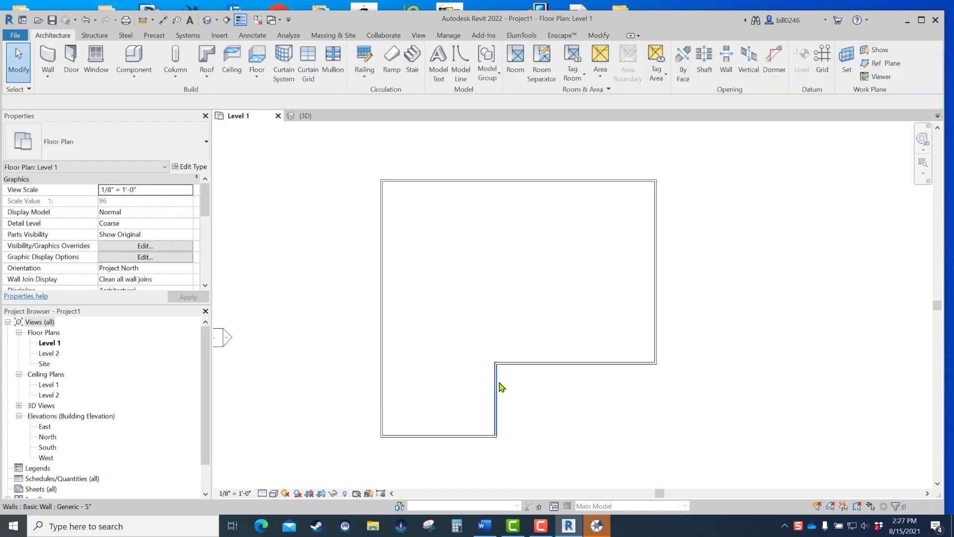
Step: Set the distance between the south wall and the inner east-west jog wall to 20'
click(456, 441)
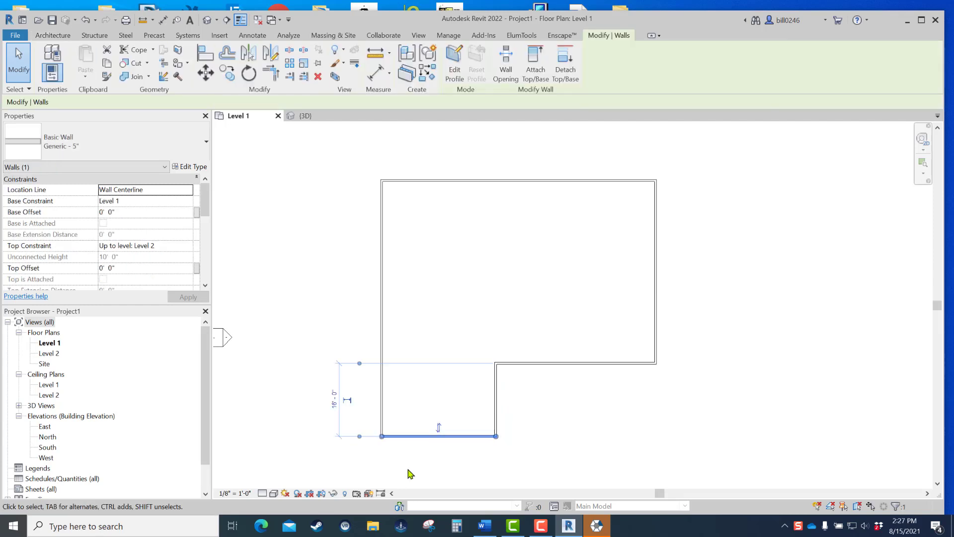
click(334, 399)
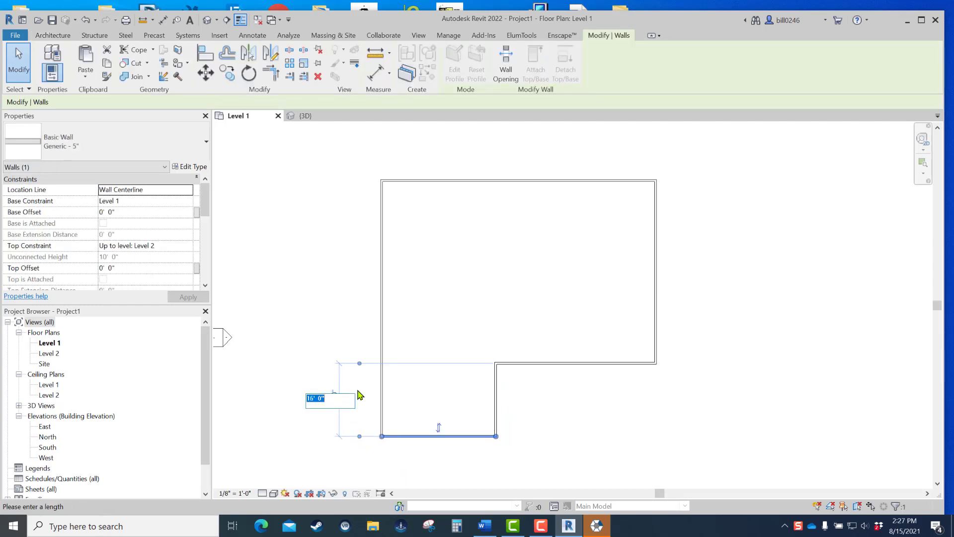
text(20)
key(Return)
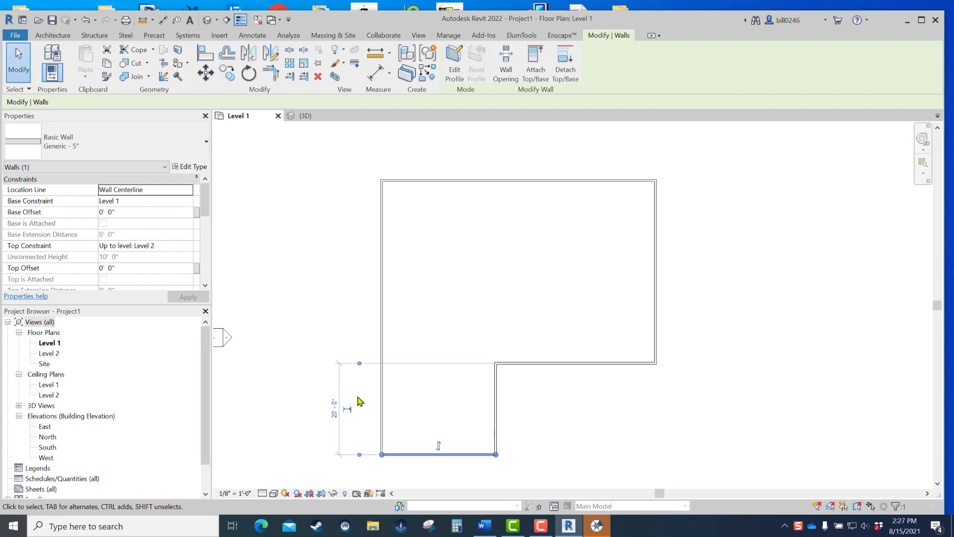
click(549, 413)
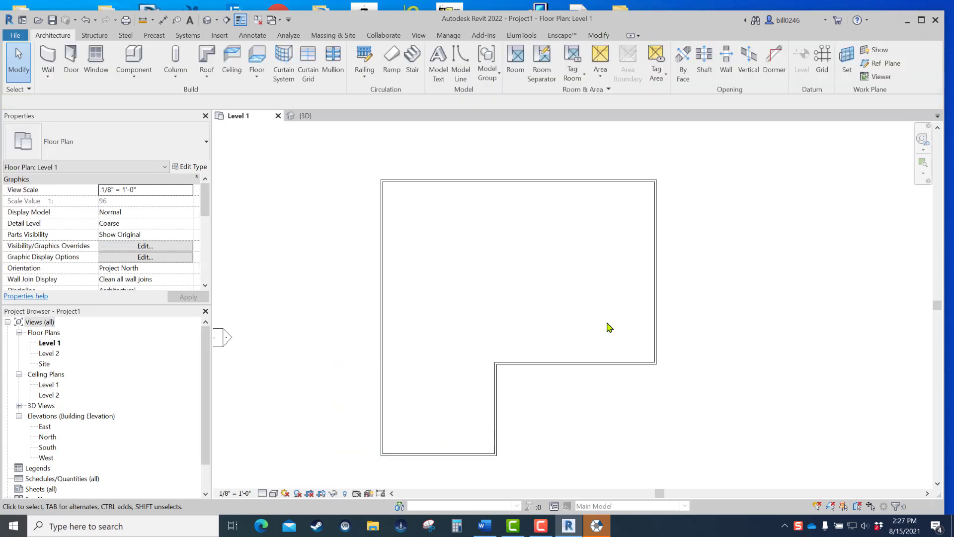
Step: Move the north wall's temporary dimension witness line to the south wall and set the overall depth to 50'
click(449, 183)
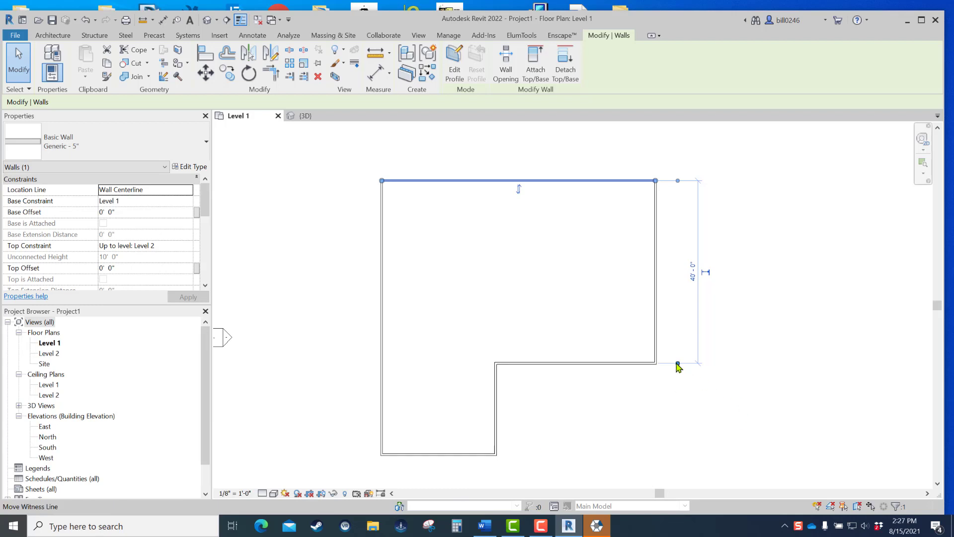
drag(678, 365, 463, 456)
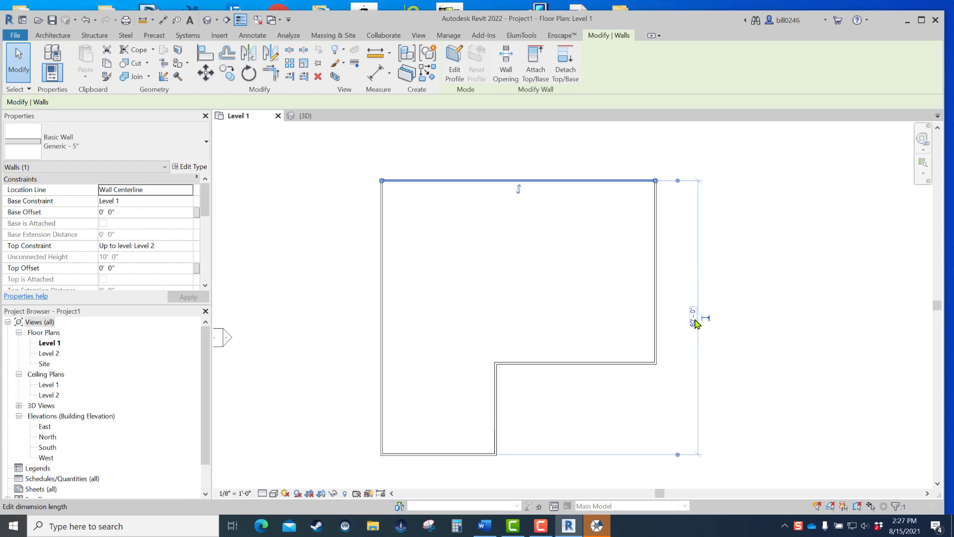
click(695, 322)
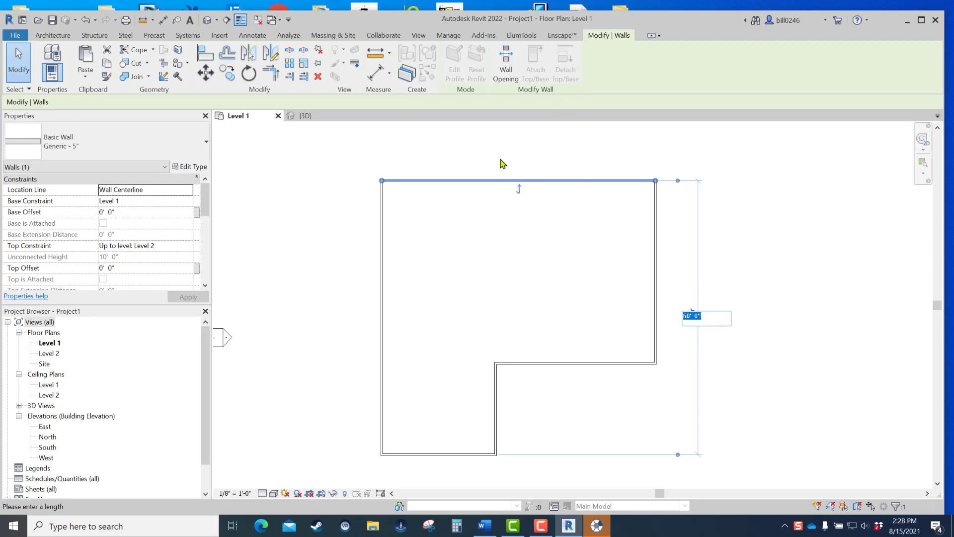
text(5)
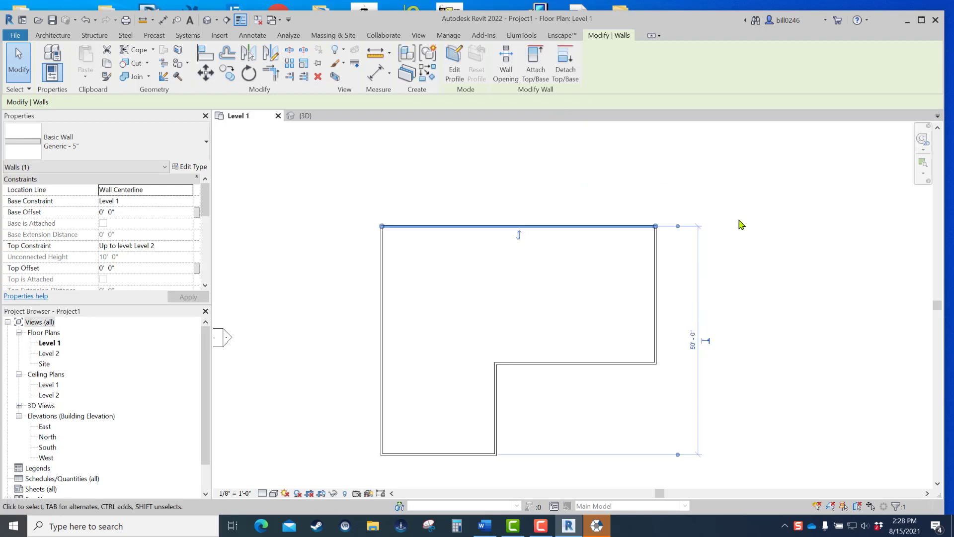
click(764, 239)
scroll(773, 291, down, 2)
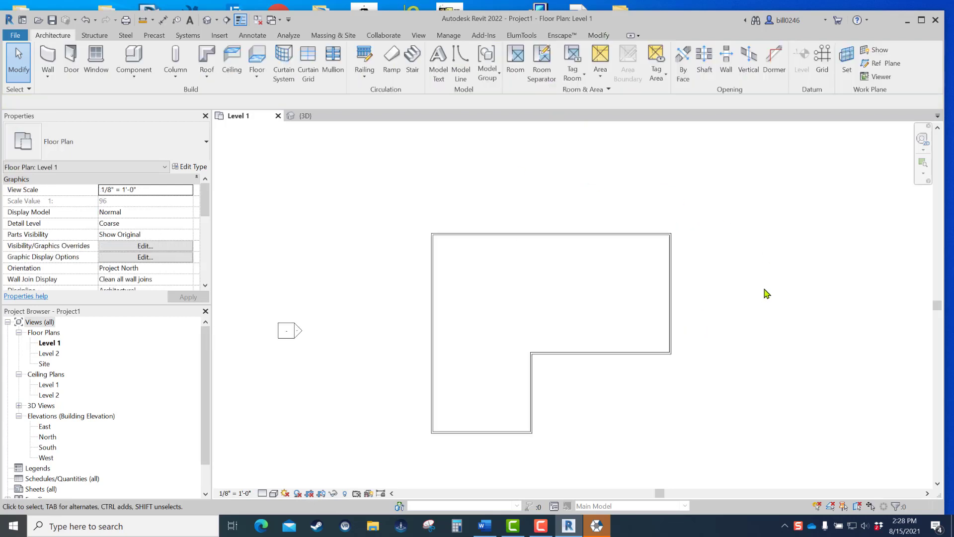
Step: Check the temporary dimensions of the north-south jog wall, the south wall and the east-west jog wall
click(562, 395)
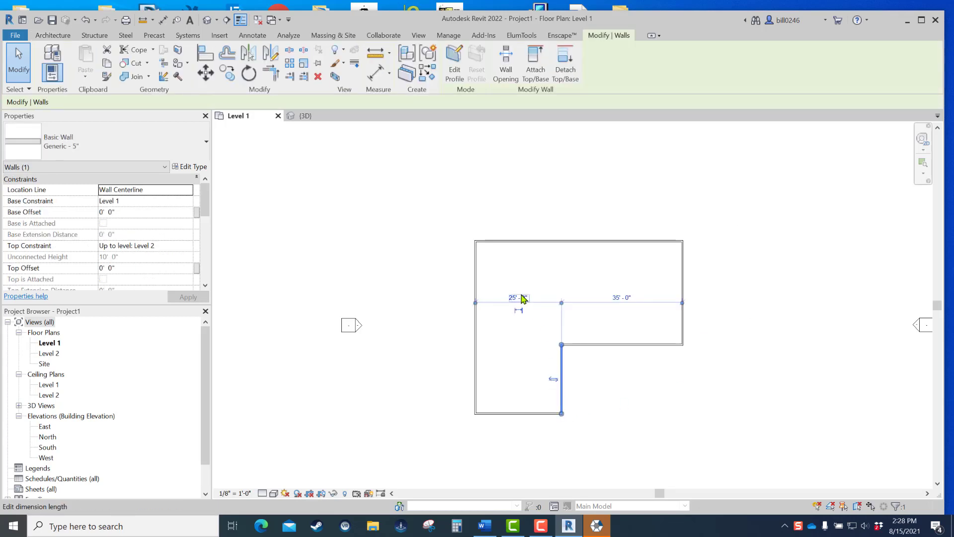
click(531, 413)
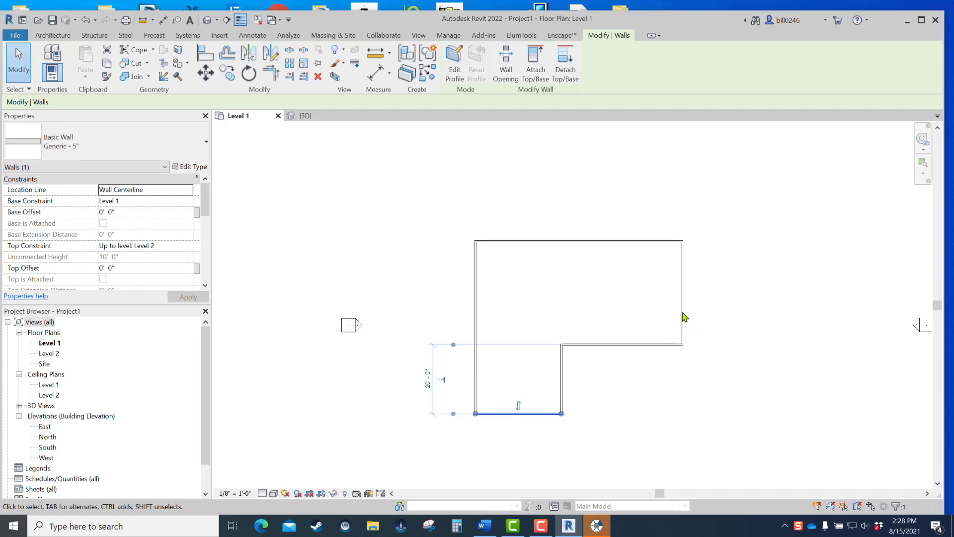
click(633, 345)
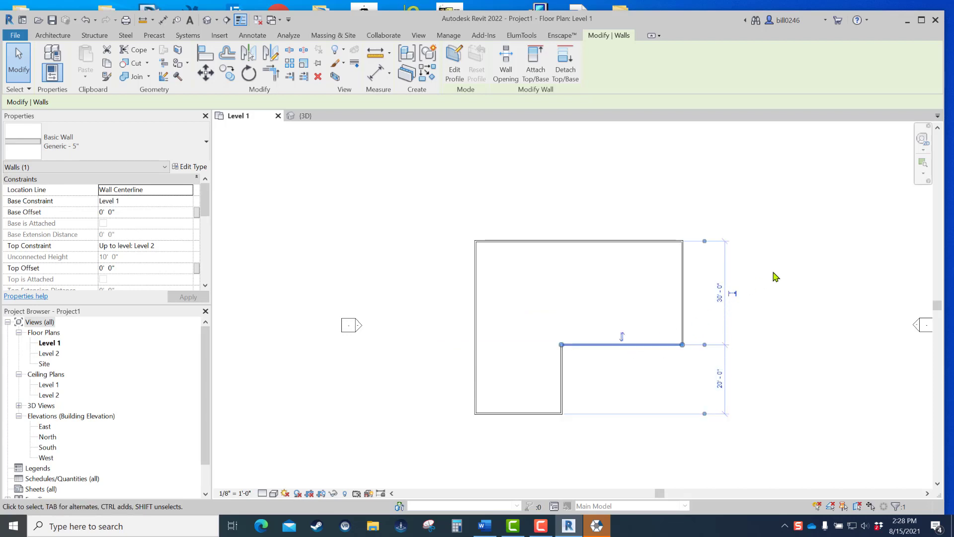
click(804, 283)
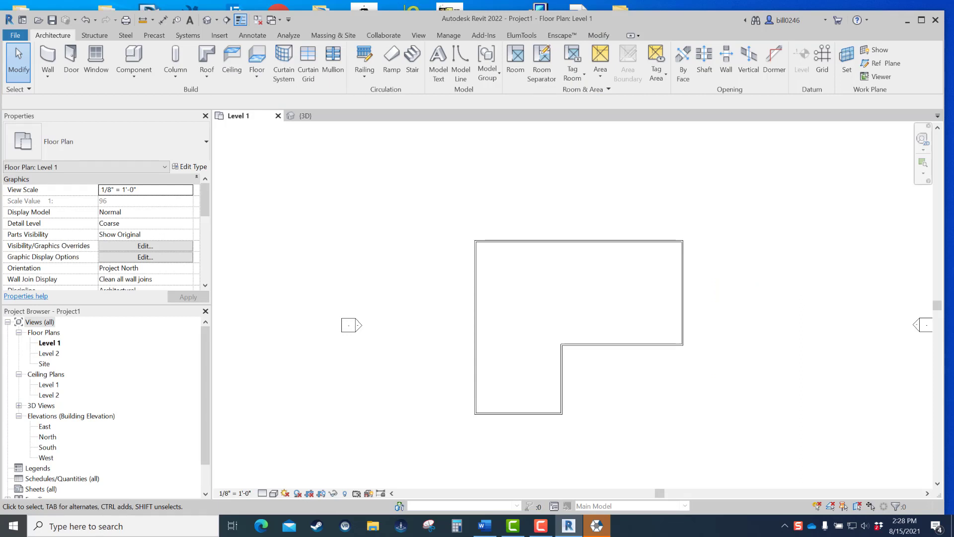
Step: Make the south wall's temporary dimension to the jog wall permanent, and delete that dimension
click(515, 414)
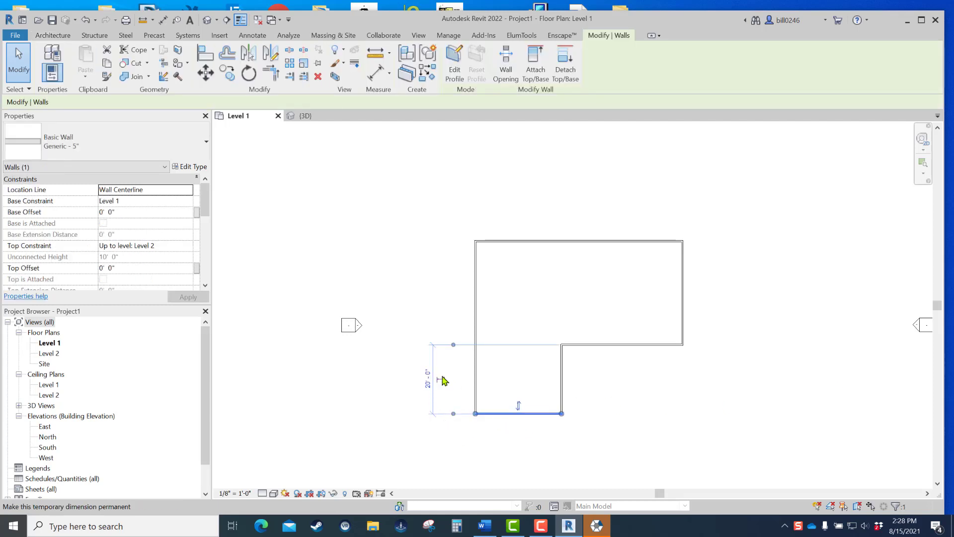
click(440, 380)
click(441, 381)
click(393, 431)
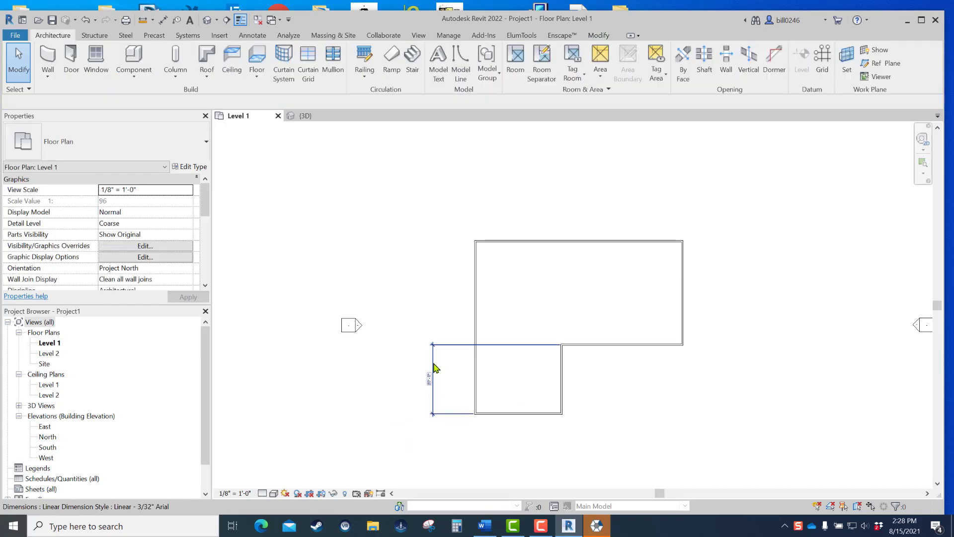
scroll(438, 367, up, 5)
scroll(440, 369, down, 3)
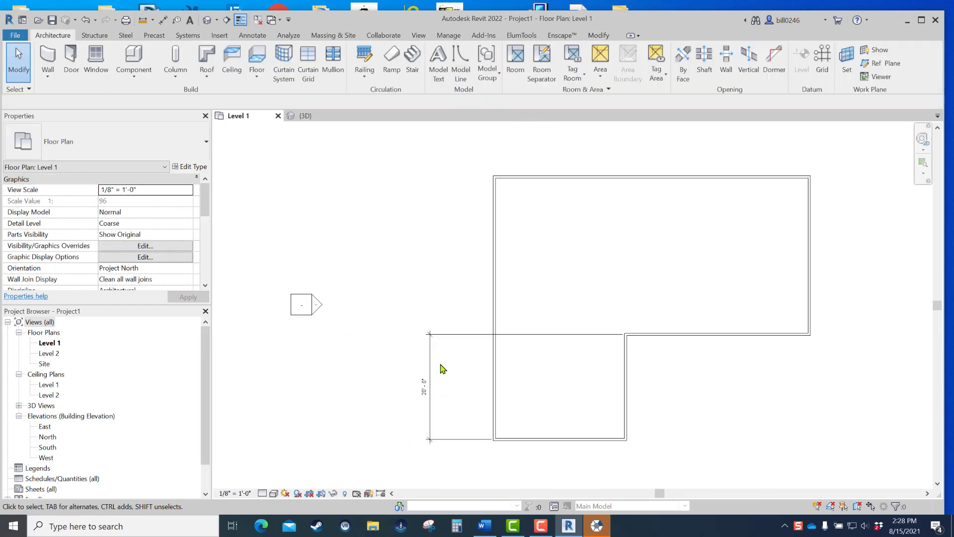
click(454, 337)
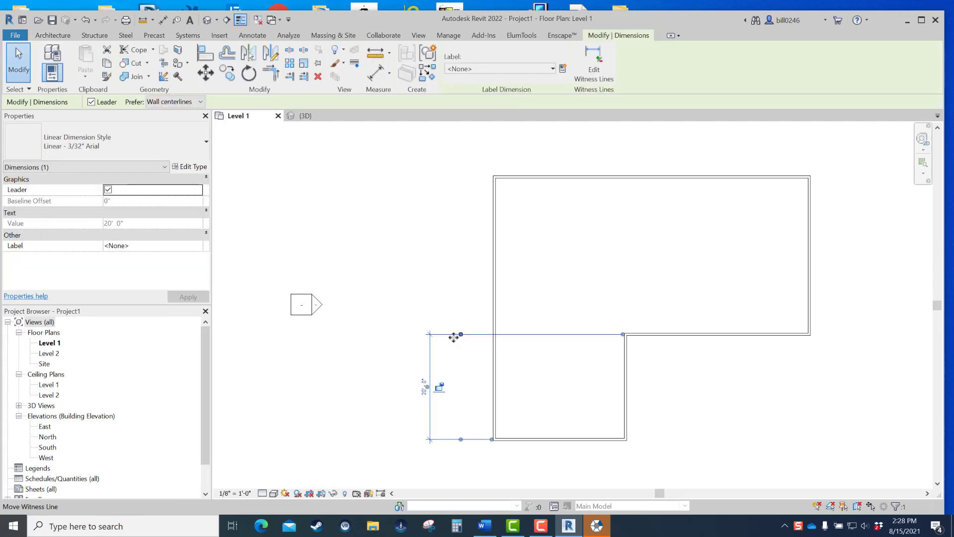
key(Delete)
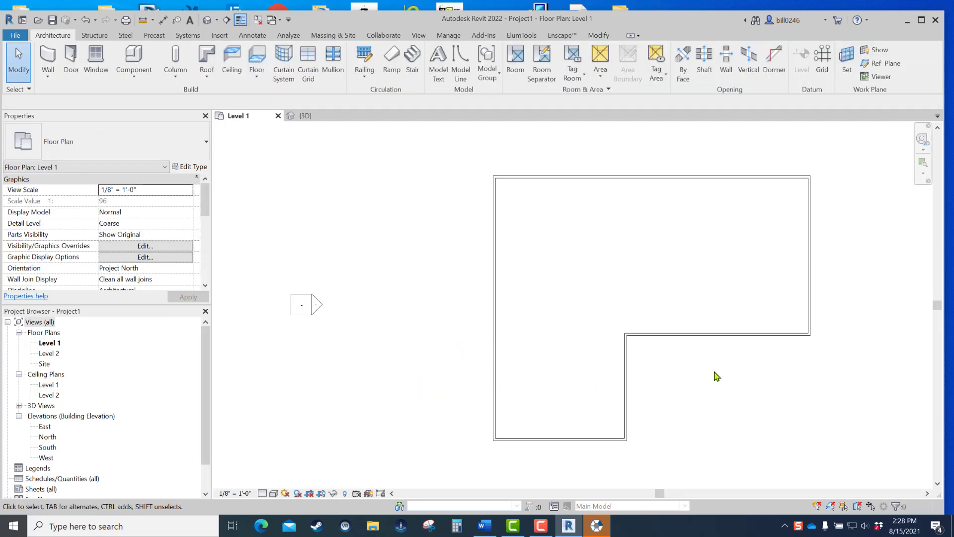
Step: Switch to the 3D view and rotate the model with the ViewCube through the isometric views from its other corners
scroll(712, 380, down, 4)
middle_drag(711, 385, 512, 306)
scroll(500, 285, down, 1)
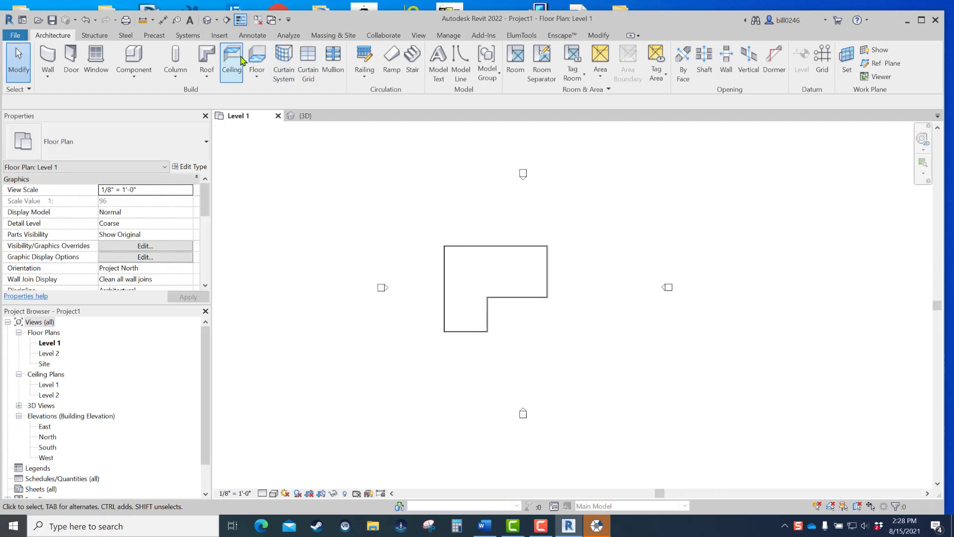
click(308, 119)
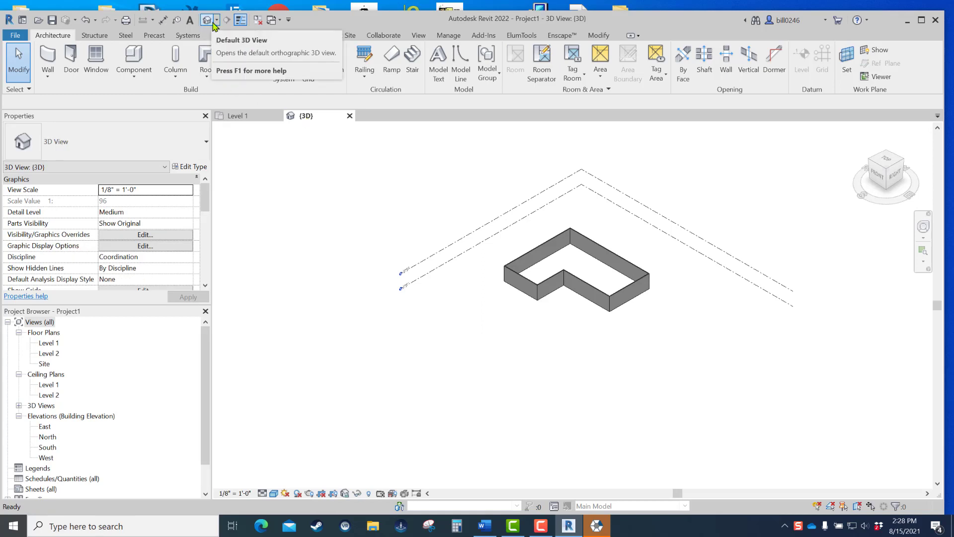
scroll(619, 301, up, 2)
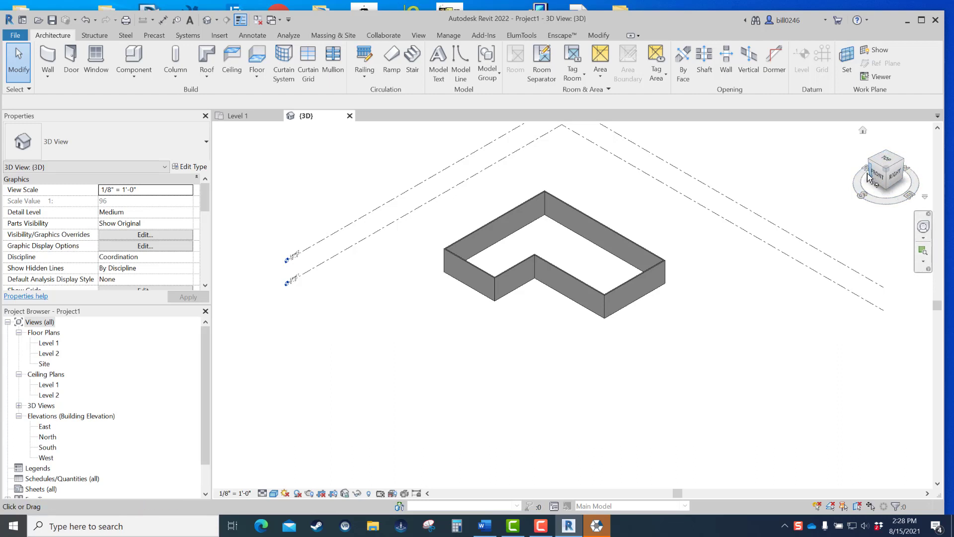
click(903, 162)
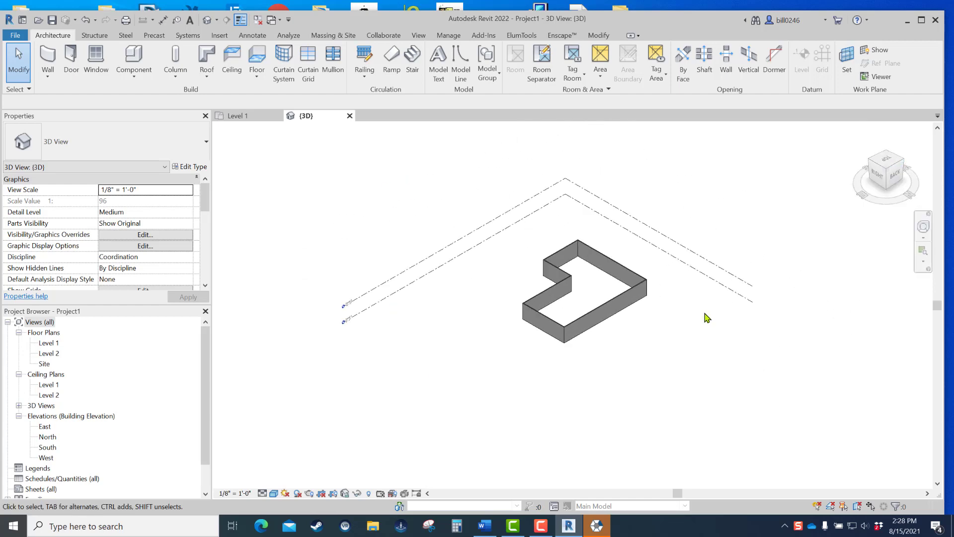
click(901, 161)
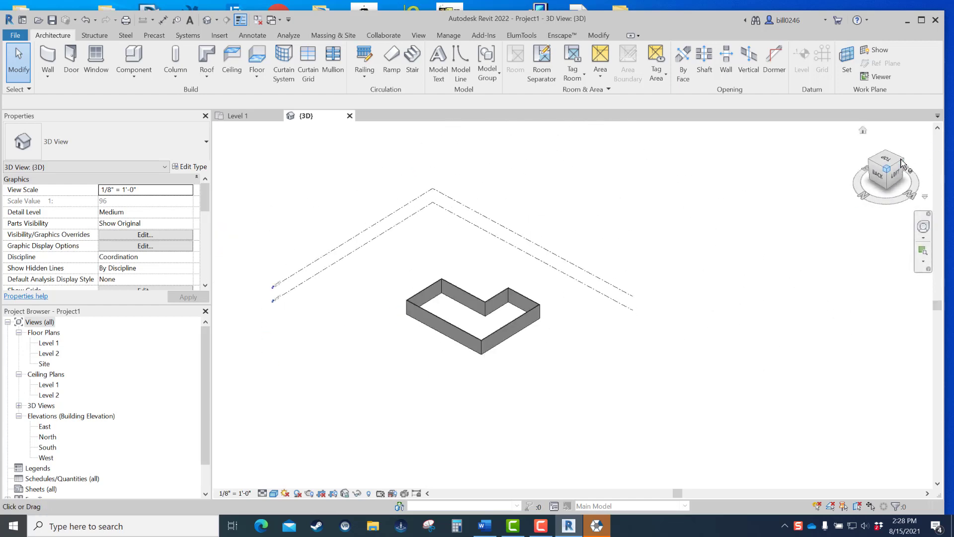
click(903, 162)
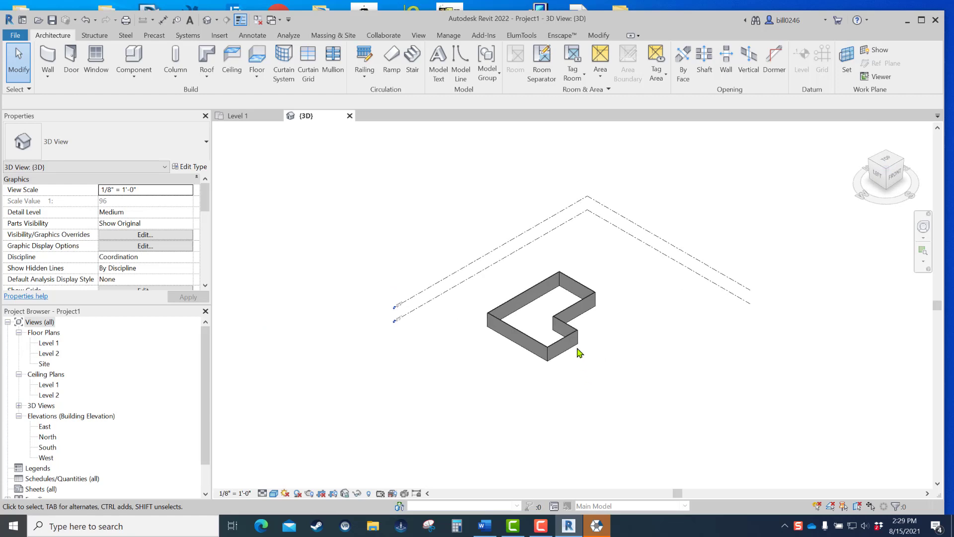
Step: Inspect the walls up close in 3D and orbit the model with the SteeringWheel to a raised front view
scroll(575, 350, down, 2)
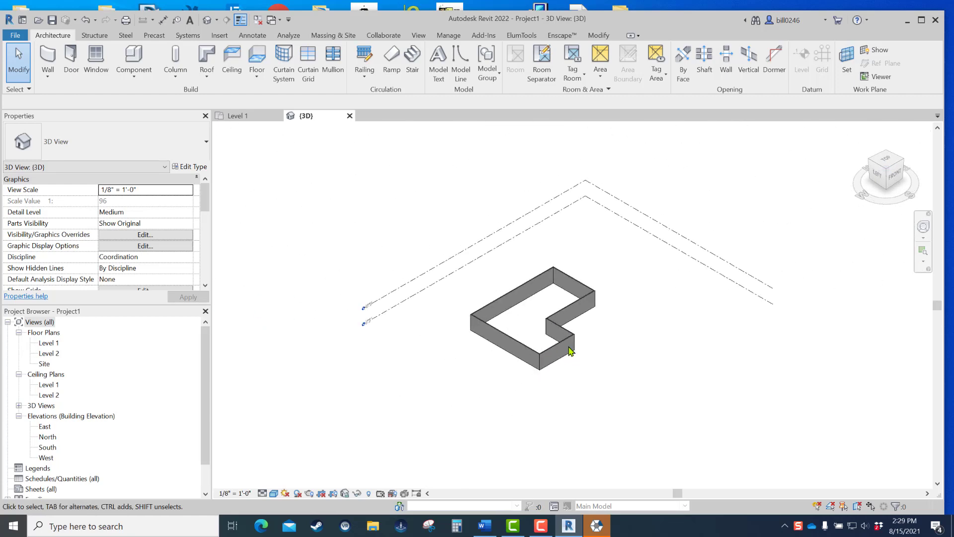
scroll(569, 350, up, 2)
middle_drag(625, 389, 671, 351)
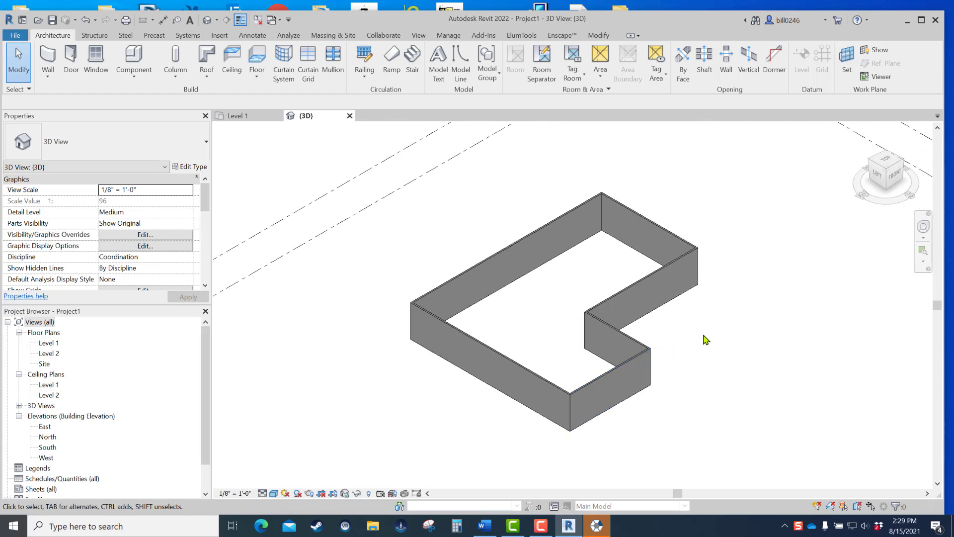
scroll(704, 337, down, 2)
middle_drag(792, 279, 746, 277)
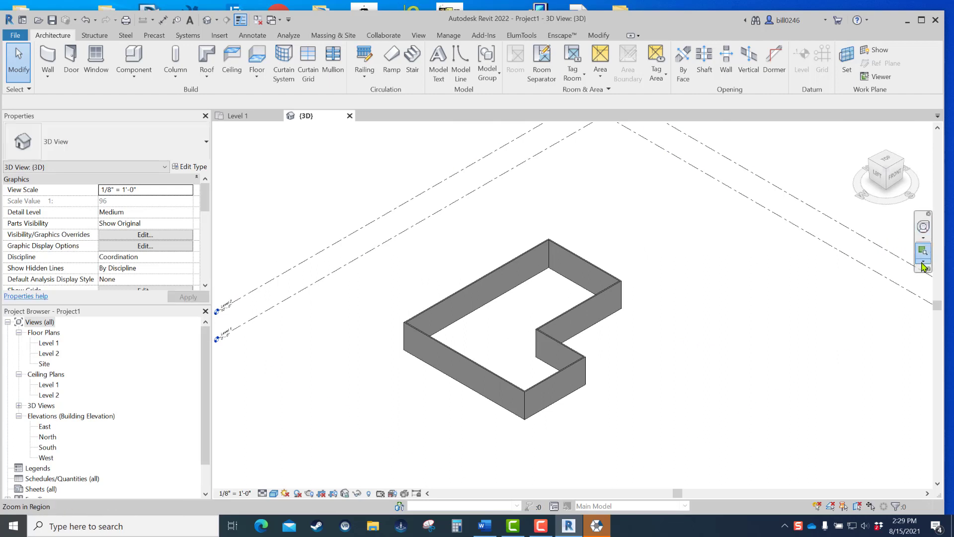
click(924, 227)
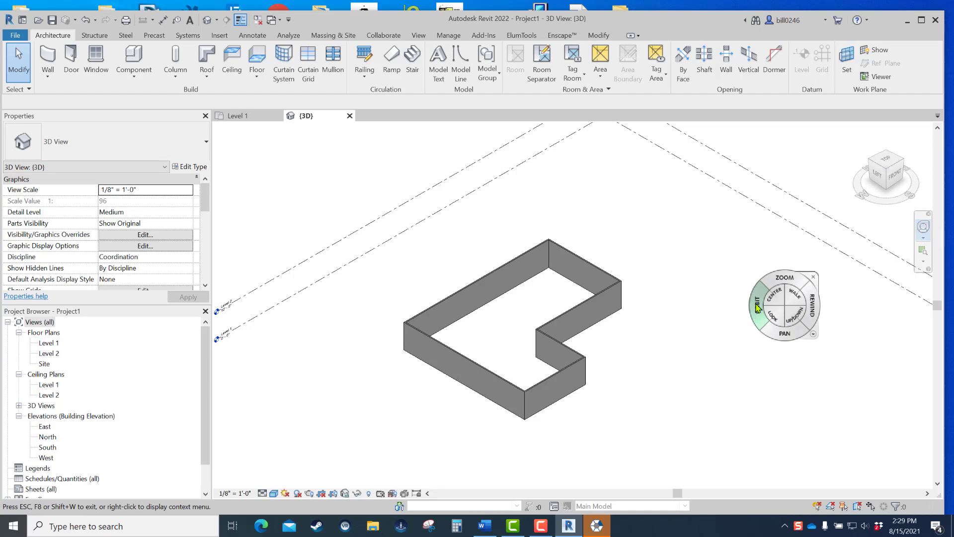
drag(757, 308, 641, 298)
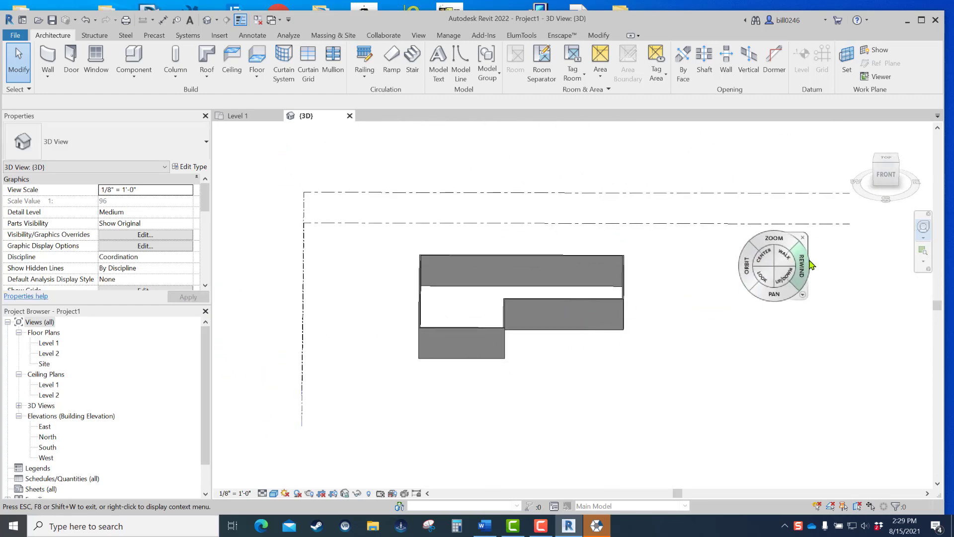
click(802, 238)
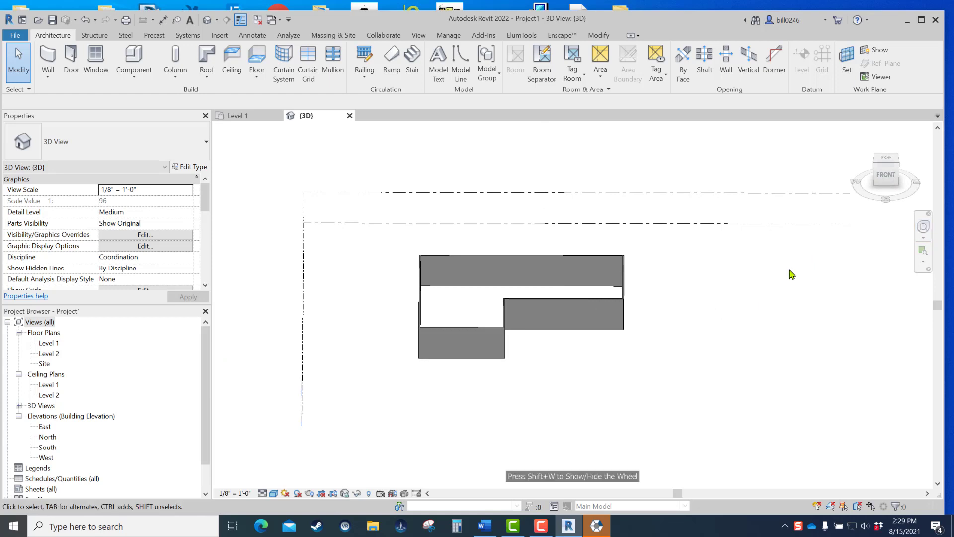
Step: Rotate the model freely with the ViewCube, view it from two corners below, and finish on the Right view
click(875, 166)
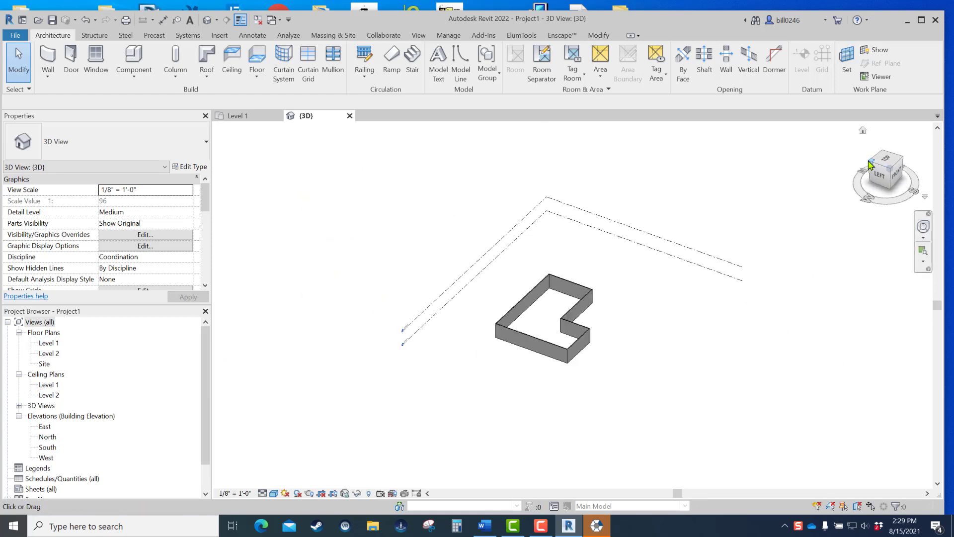
drag(871, 165, 865, 199)
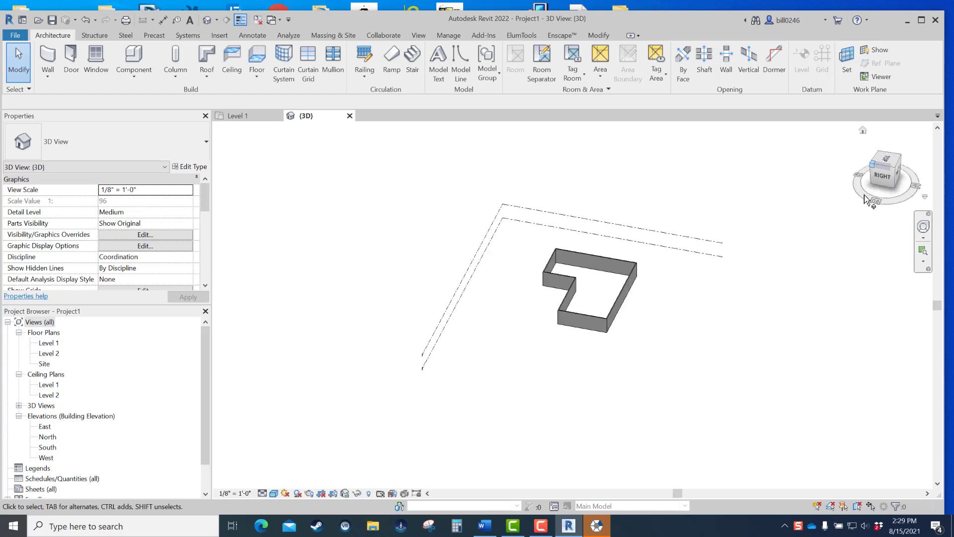
click(901, 175)
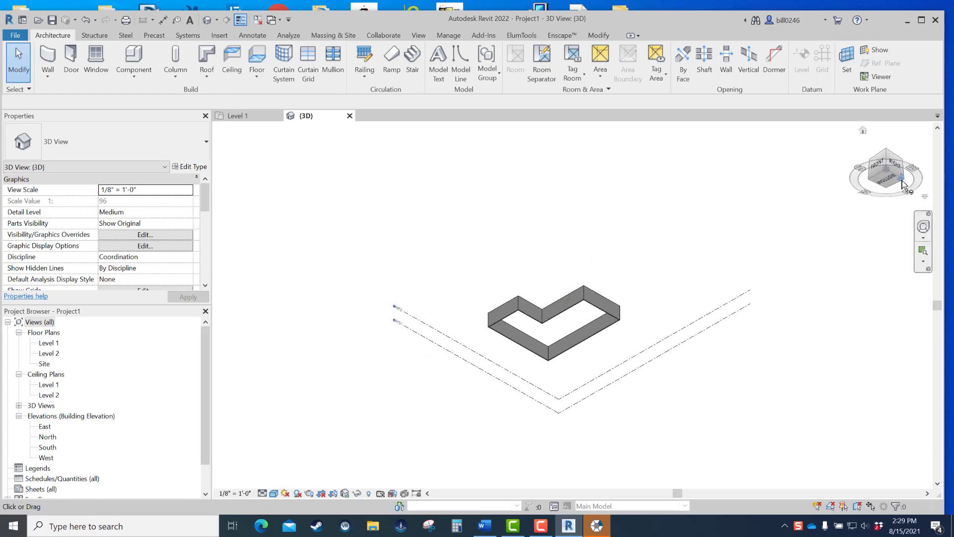
click(904, 186)
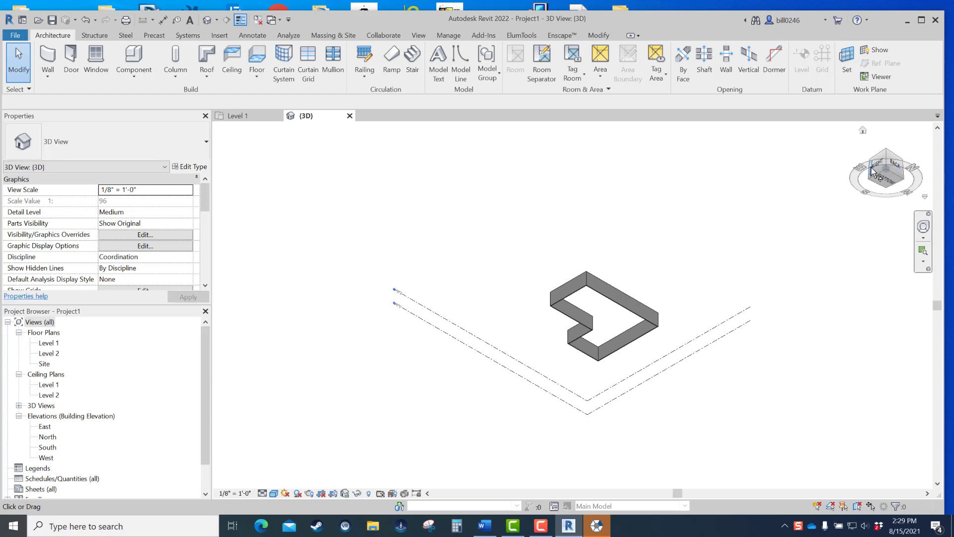
click(877, 173)
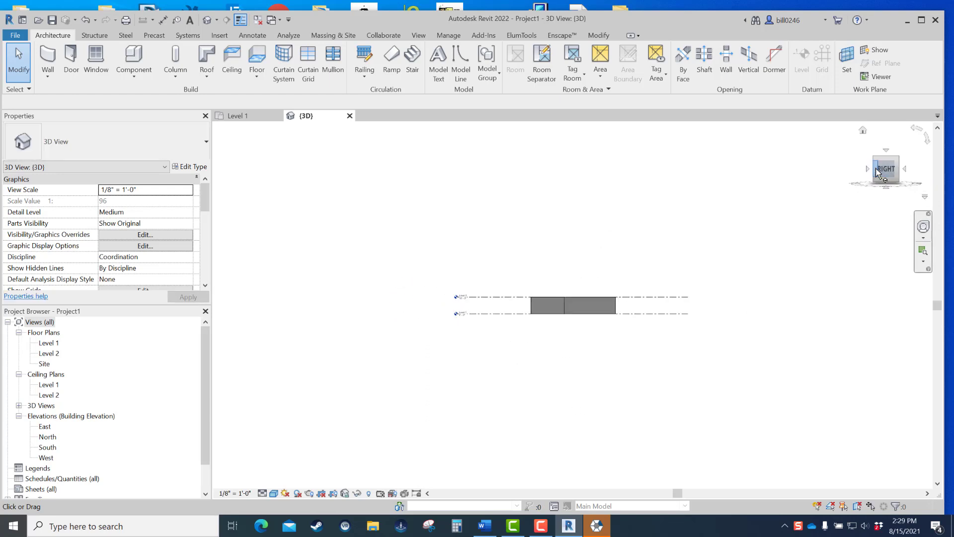
Step: Inspect the level lines in the Right view, and rotate the model with the ViewCube to the front-right isometric view
scroll(511, 305, up, 5)
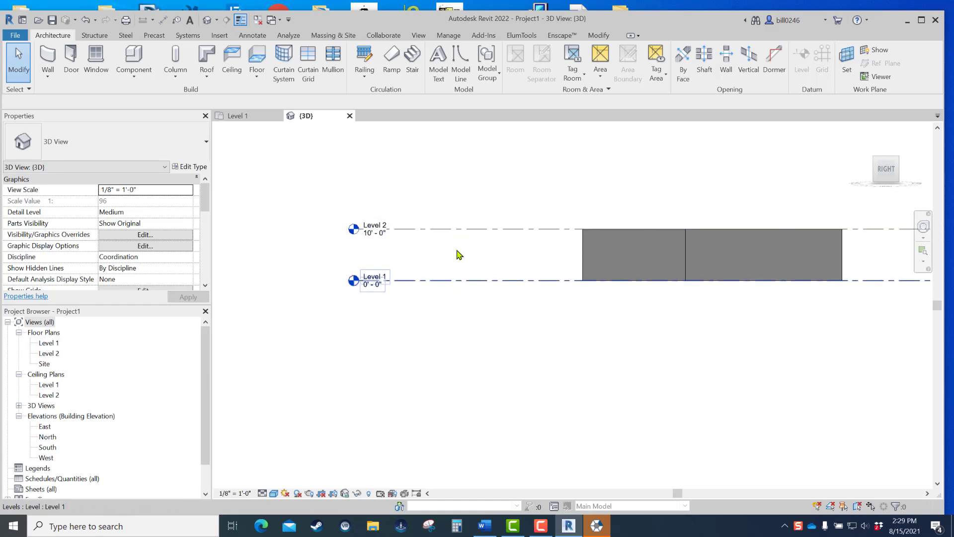
click(901, 166)
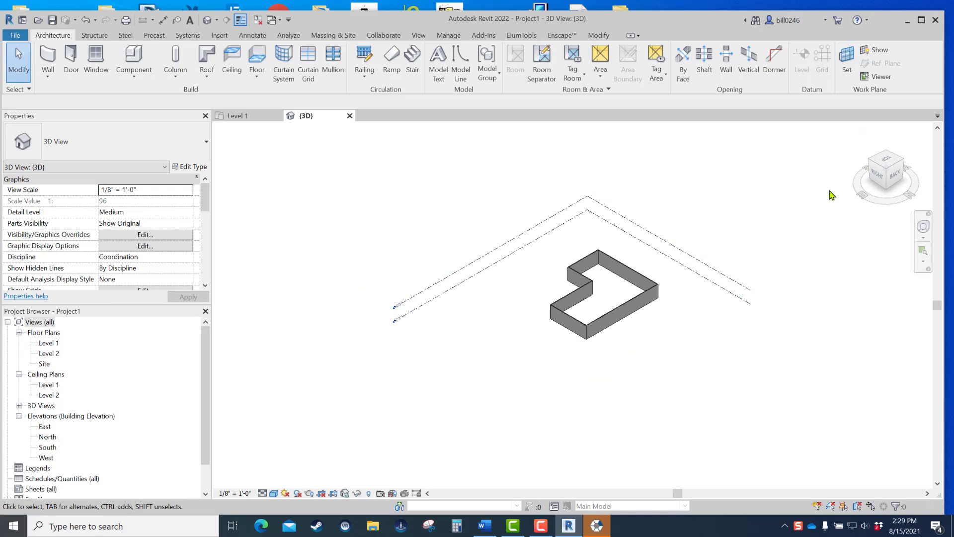
mouse_move(862, 196)
click(871, 160)
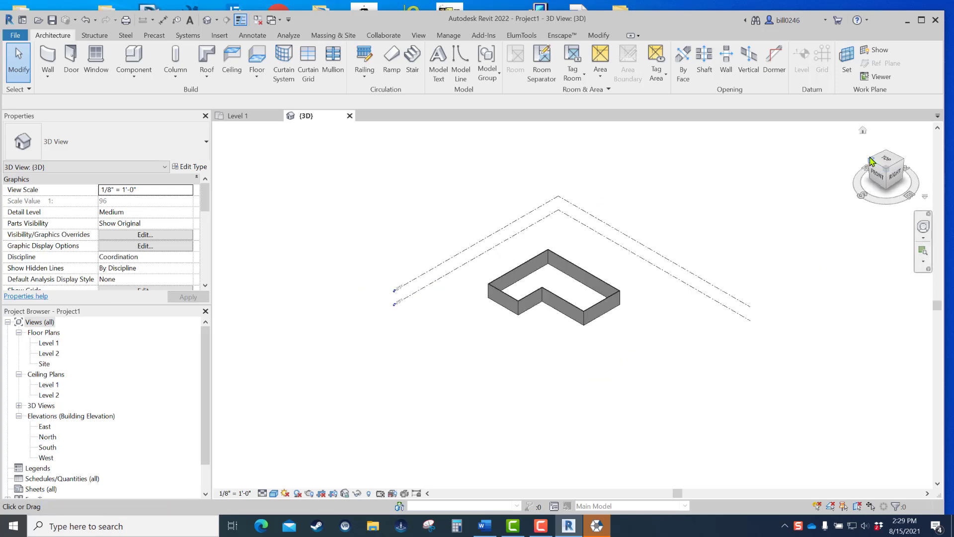
drag(861, 186, 867, 208)
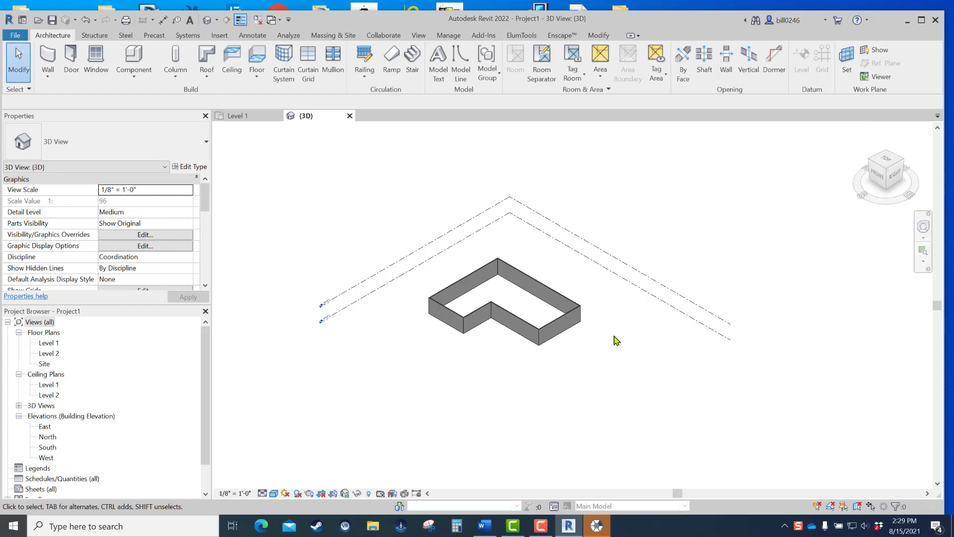
scroll(540, 335, up, 5)
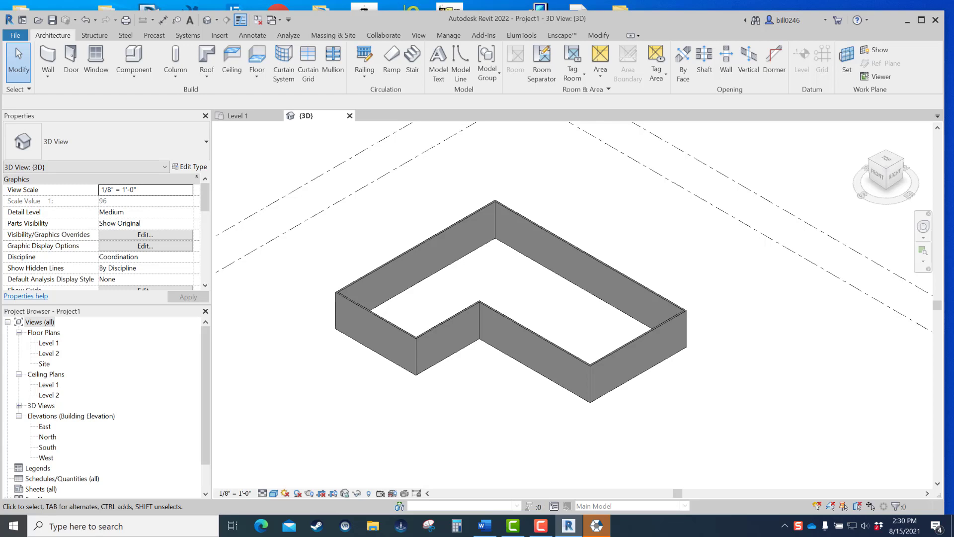
Step: Open the South building elevation and bring the Level 1 and Level 2 heads into close view
mouse_move(203, 428)
mouse_down()
mouse_move(206, 409)
mouse_move(206, 468)
mouse_move(210, 379)
mouse_move(207, 443)
mouse_up()
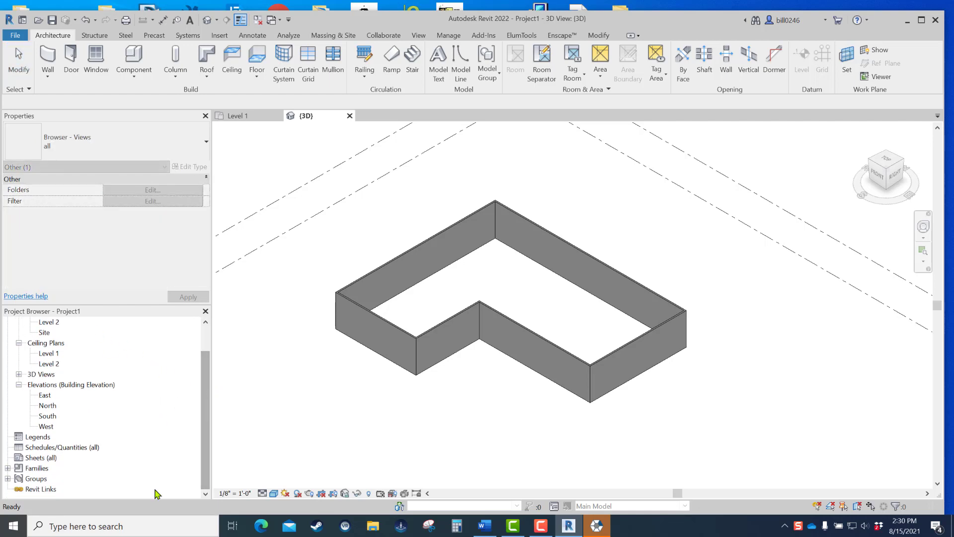
double_click(49, 417)
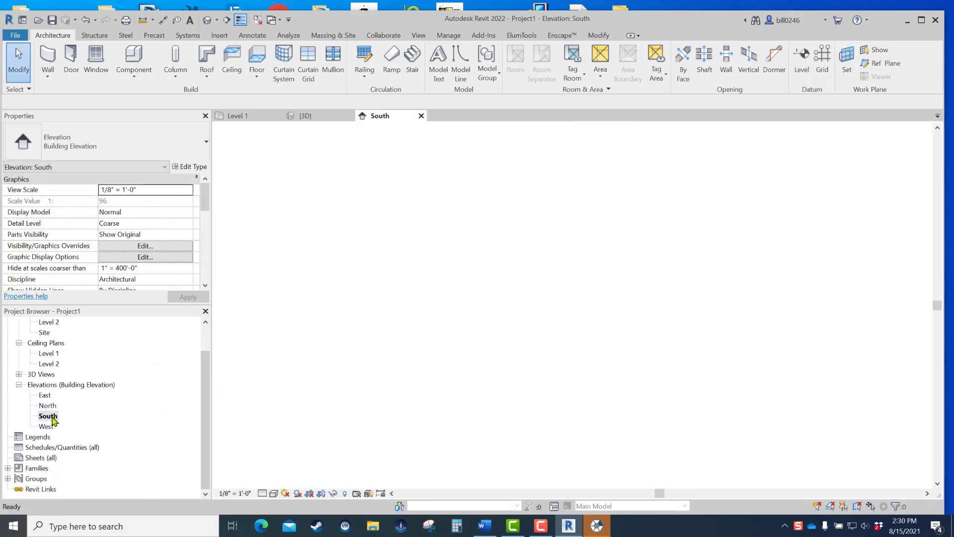
middle_drag(851, 296, 699, 366)
scroll(636, 351, up, 1)
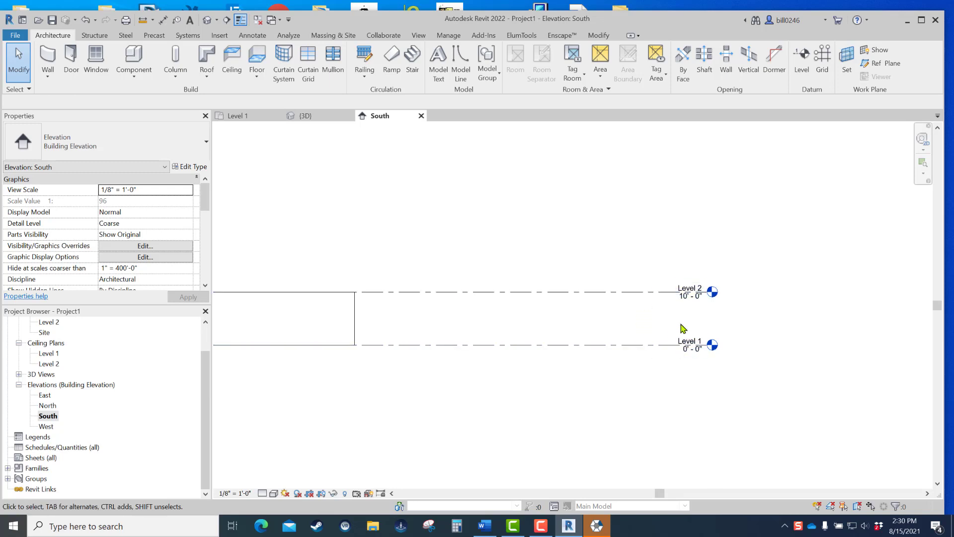
scroll(689, 302, up, 3)
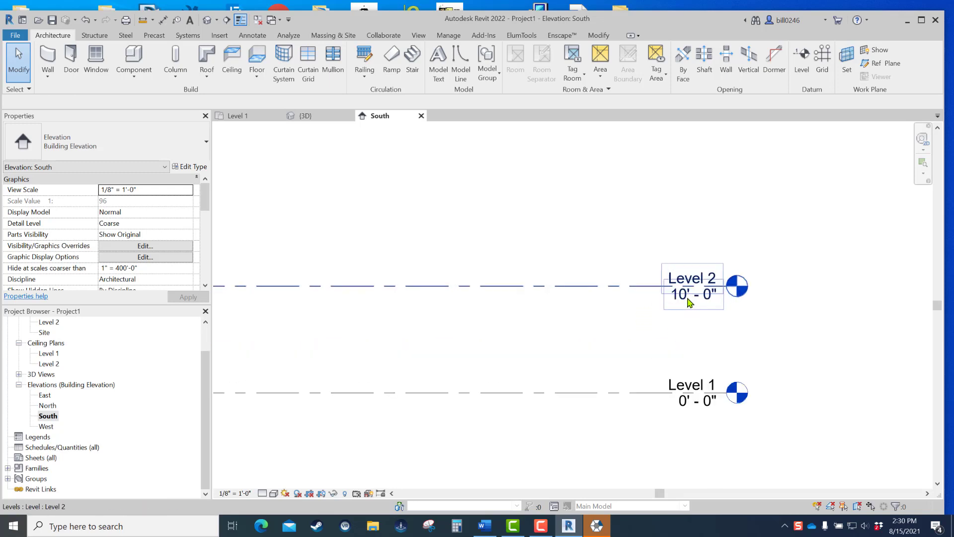
Step: Set Level 2's elevation to 30' in the South elevation and view the resulting wall height in 3D
click(678, 303)
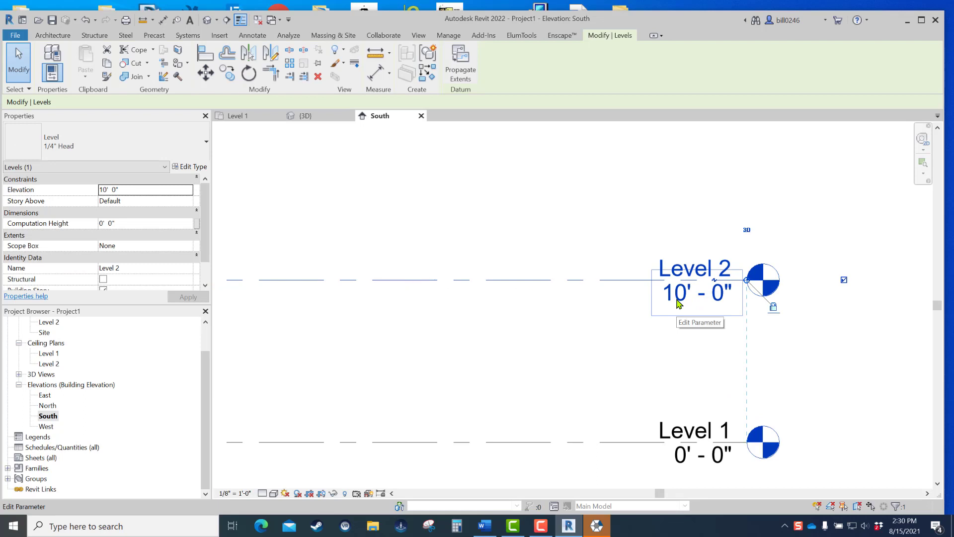
click(678, 302)
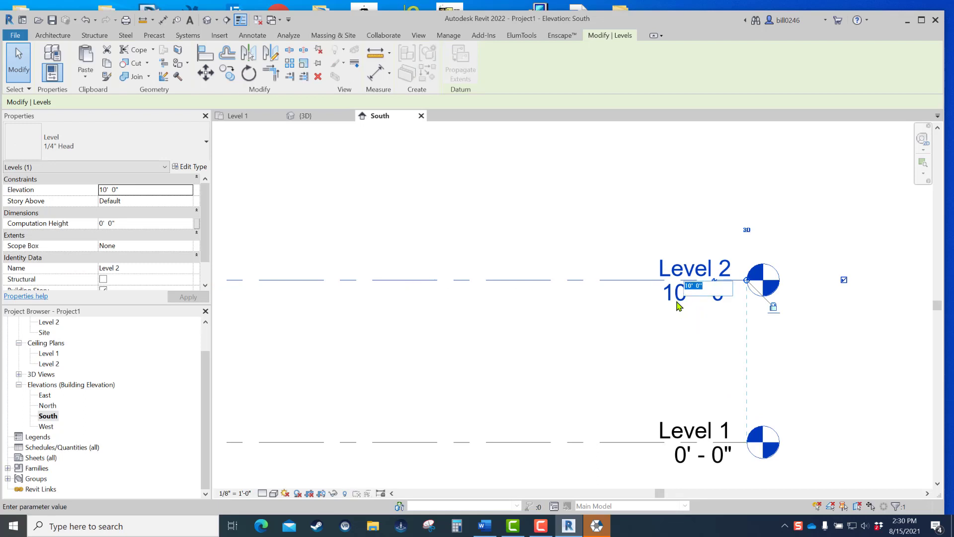
text(30)
key(Return)
scroll(627, 333, down, 4)
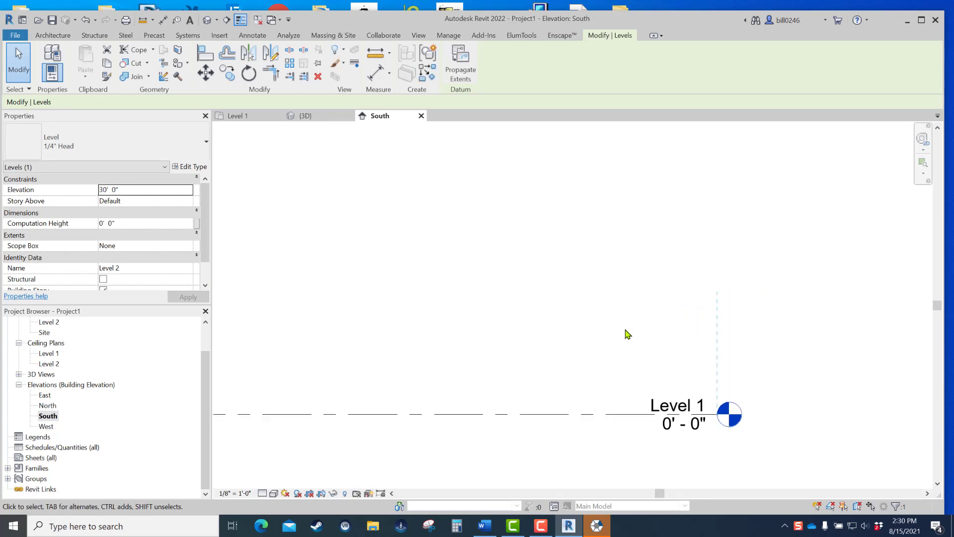
middle_drag(748, 347, 952, 354)
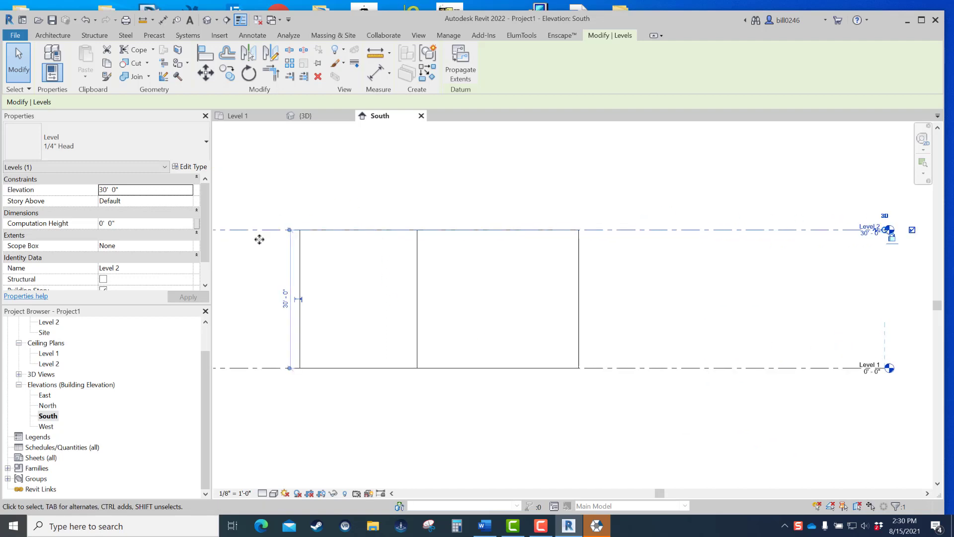
click(320, 117)
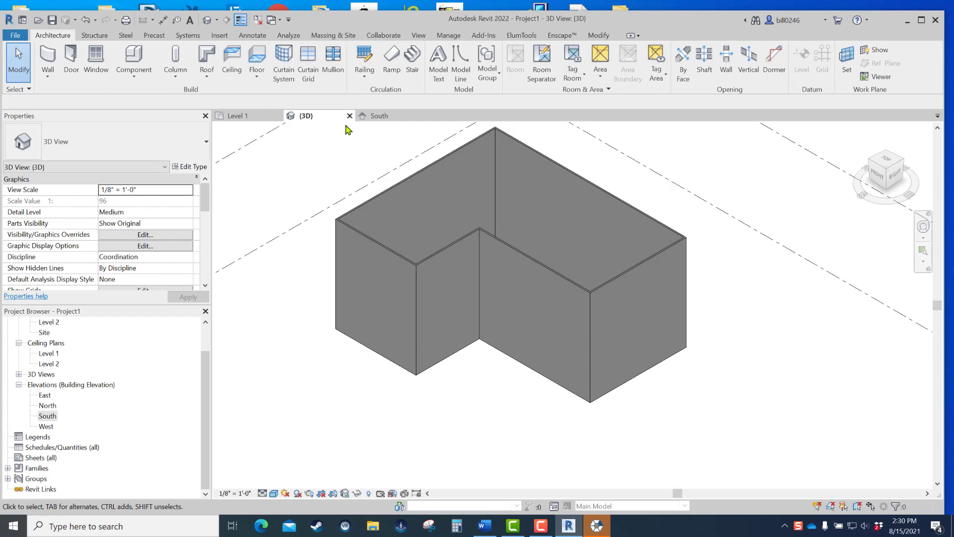
Step: Set Level 2's elevation to 100' in the South elevation and inspect the taller walls in 3D
click(397, 117)
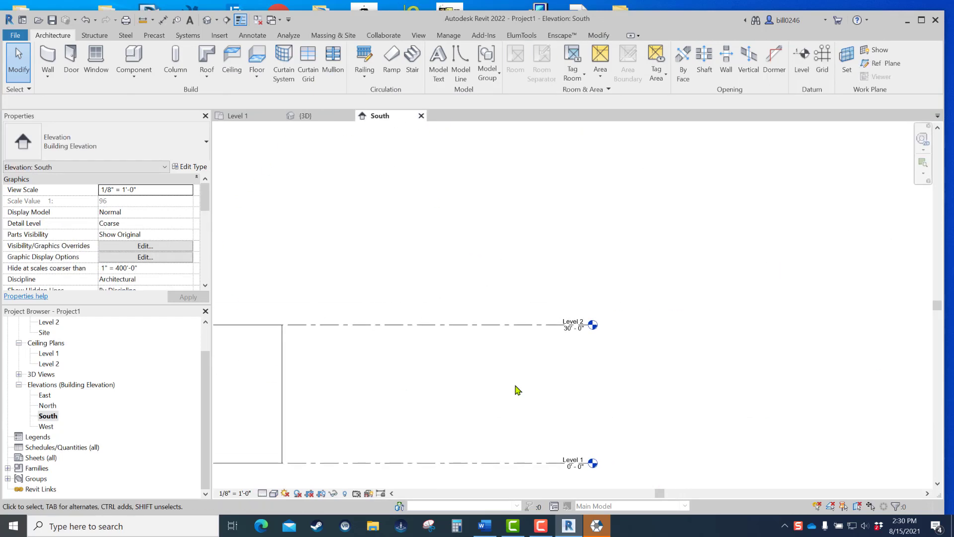
scroll(526, 334, up, 3)
click(548, 301)
click(547, 297)
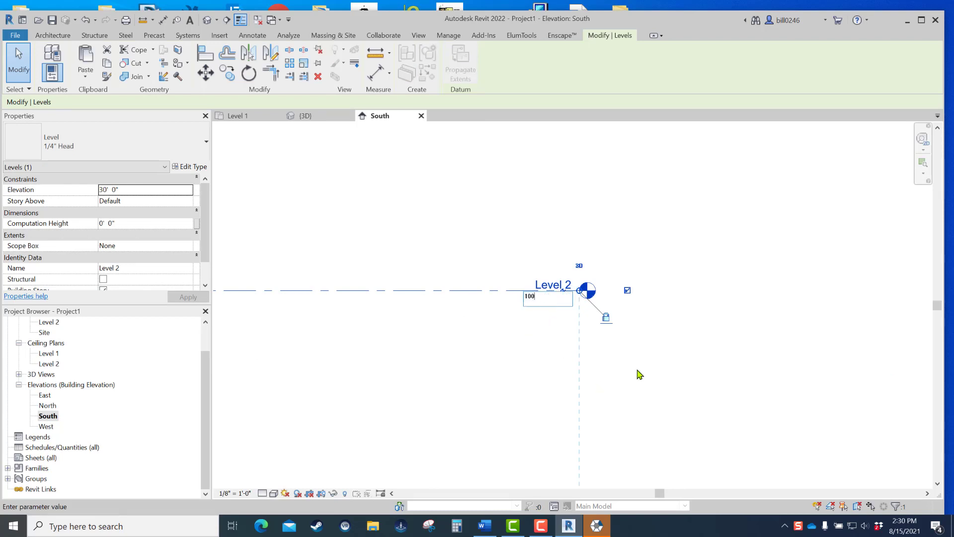
key(Return)
scroll(517, 358, down, 4)
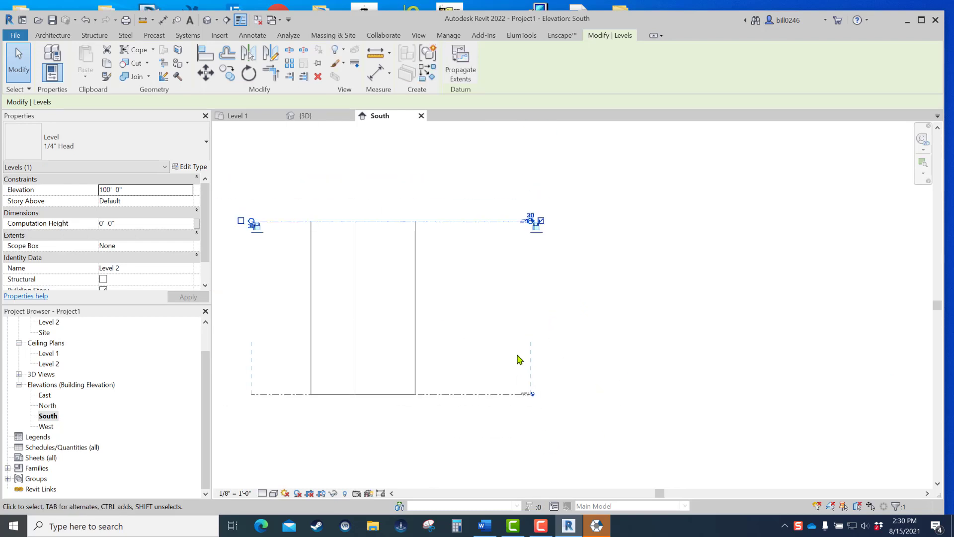
middle_drag(517, 358, 711, 417)
click(635, 392)
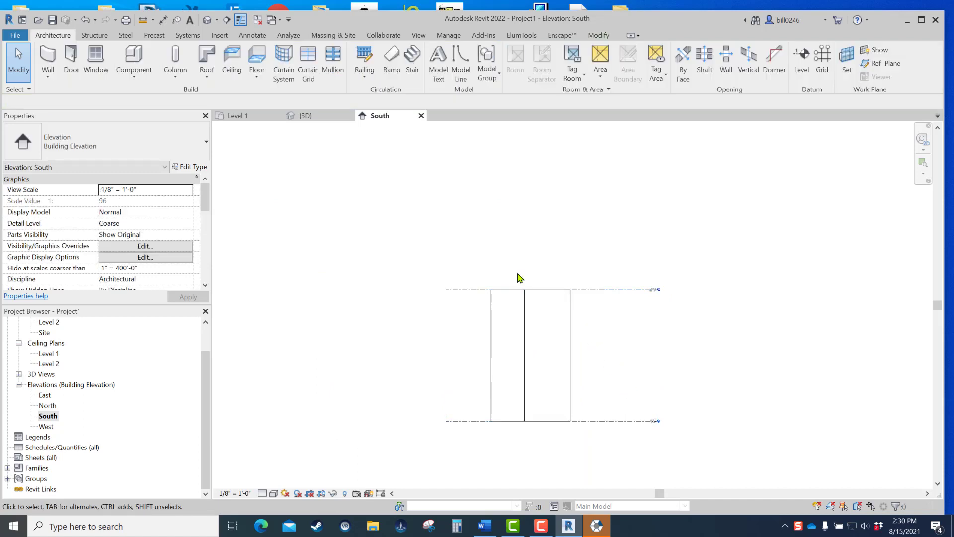
click(305, 115)
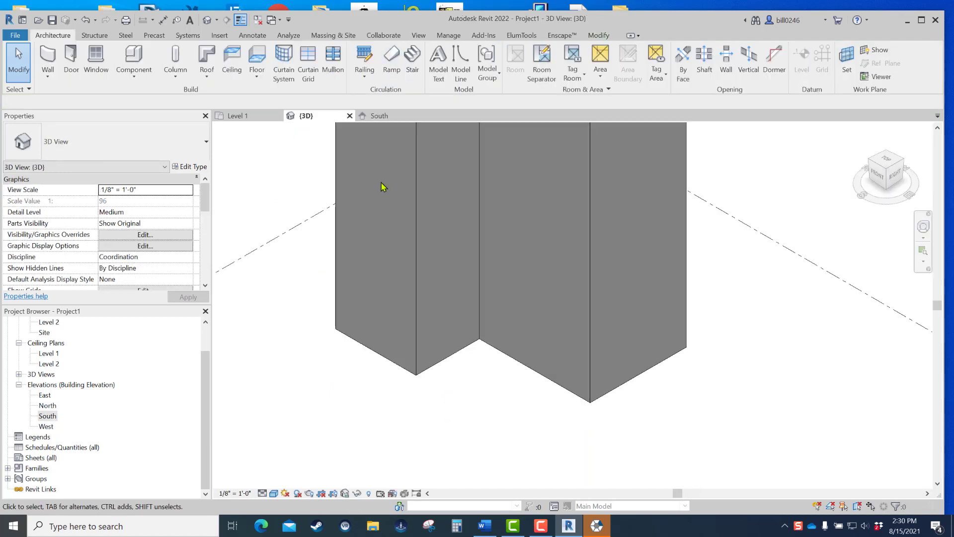
middle_drag(379, 187, 446, 400)
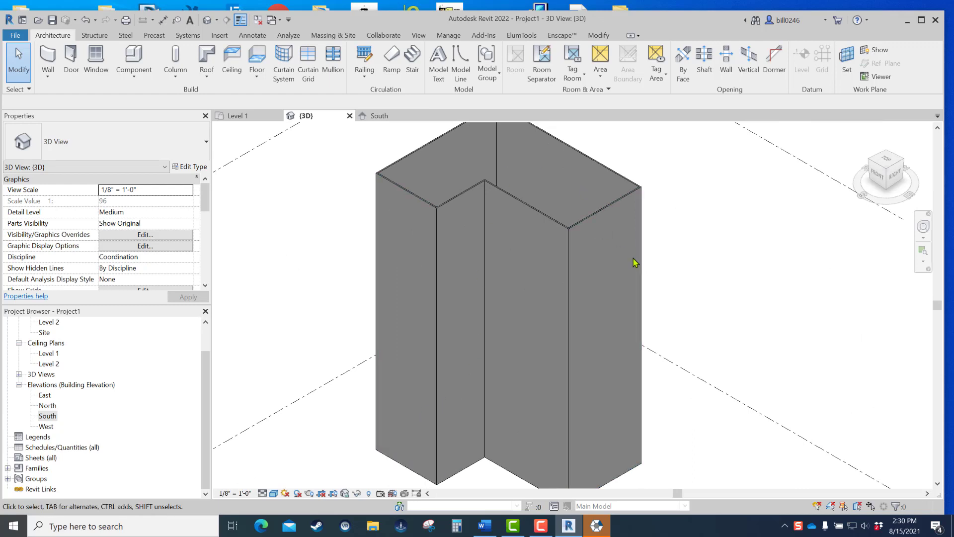
scroll(282, 279, down, 1)
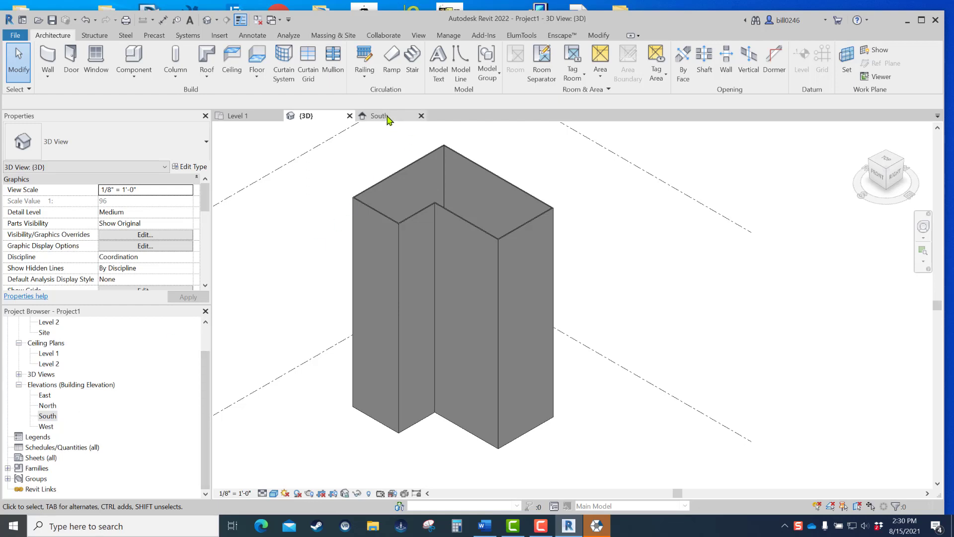
Step: Return to the South elevation and set Level 2's elevation to 10'
click(365, 116)
scroll(660, 270, up, 3)
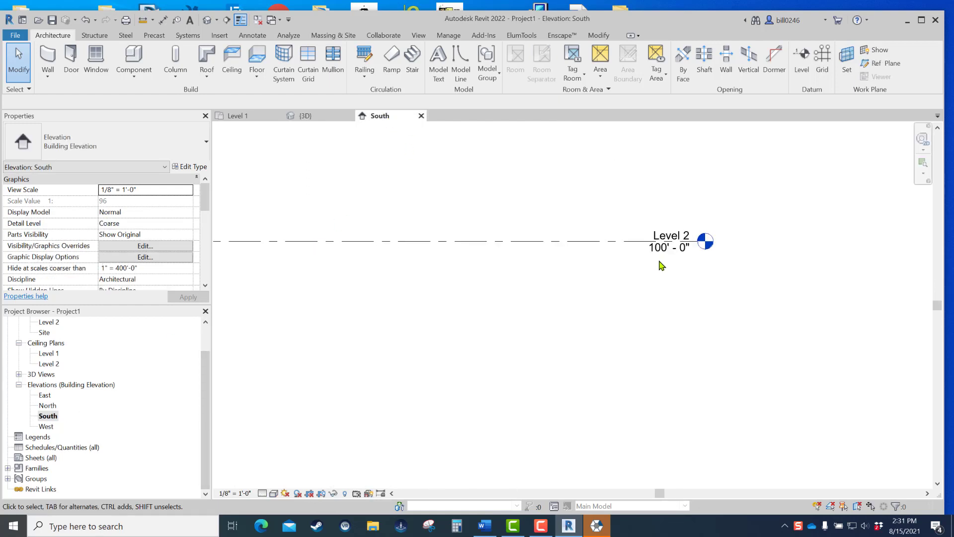
click(664, 252)
click(666, 257)
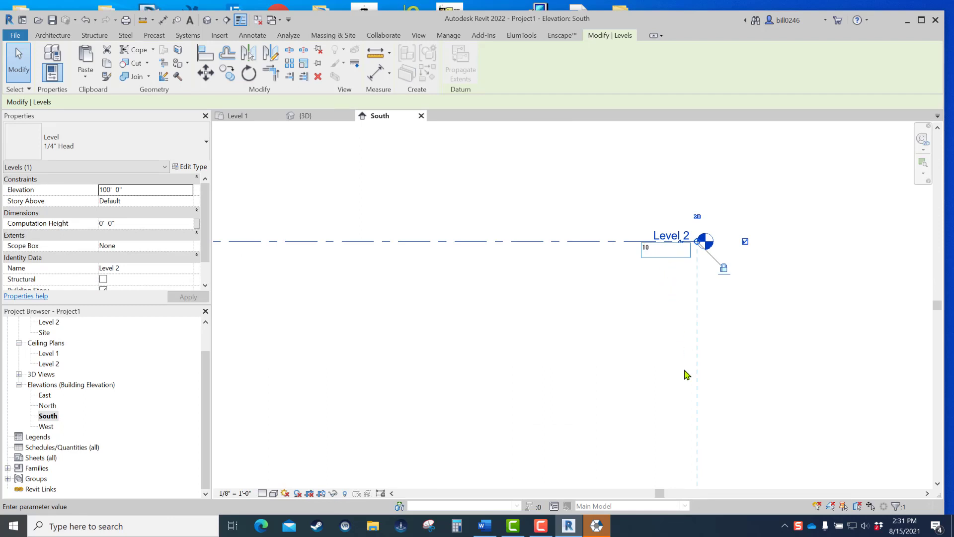
text(10)
key(Return)
scroll(636, 317, down, 5)
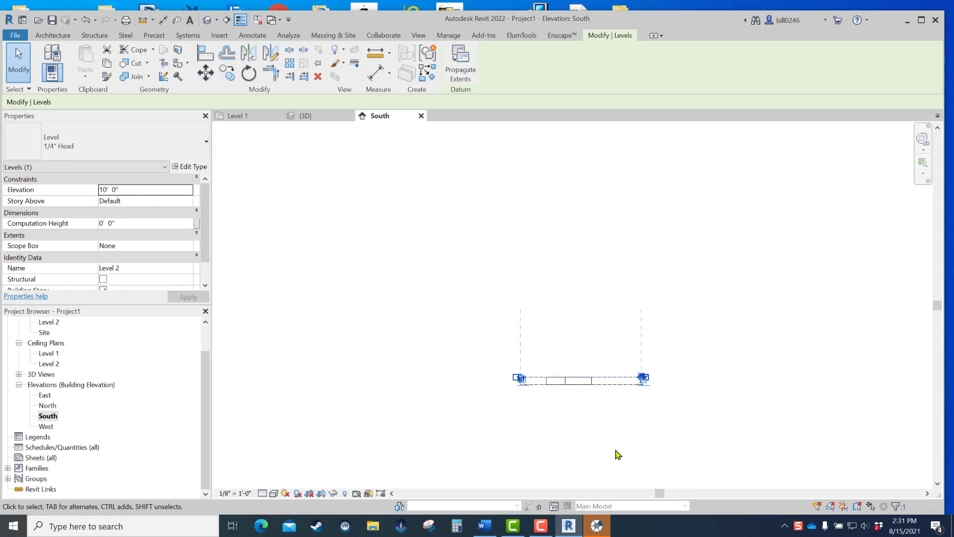
scroll(589, 396, up, 4)
scroll(579, 411, up, 2)
key(Escape)
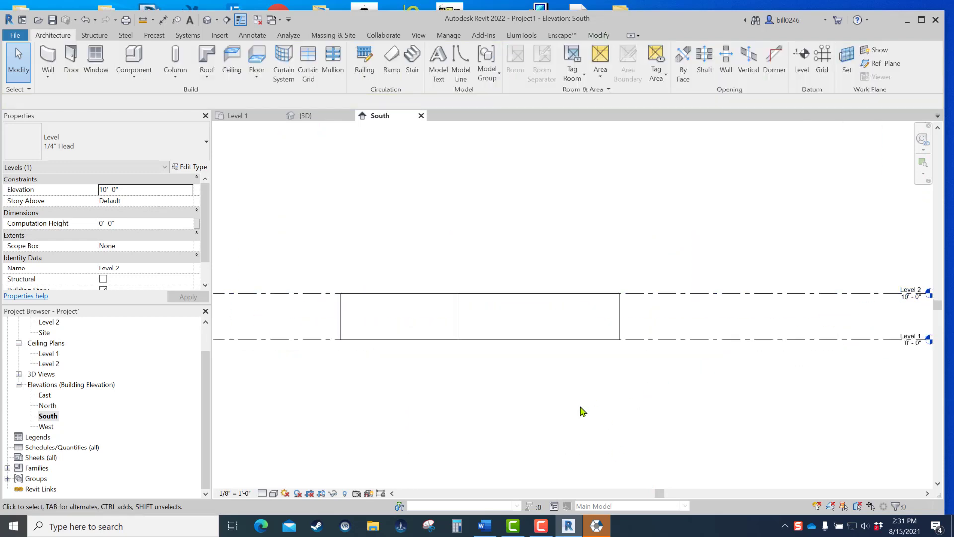
Step: Shorten the level lines in the South elevation by pulling Level 1's head end closer to the building's east wall
middle_drag(612, 405, 558, 381)
scroll(671, 332, up, 2)
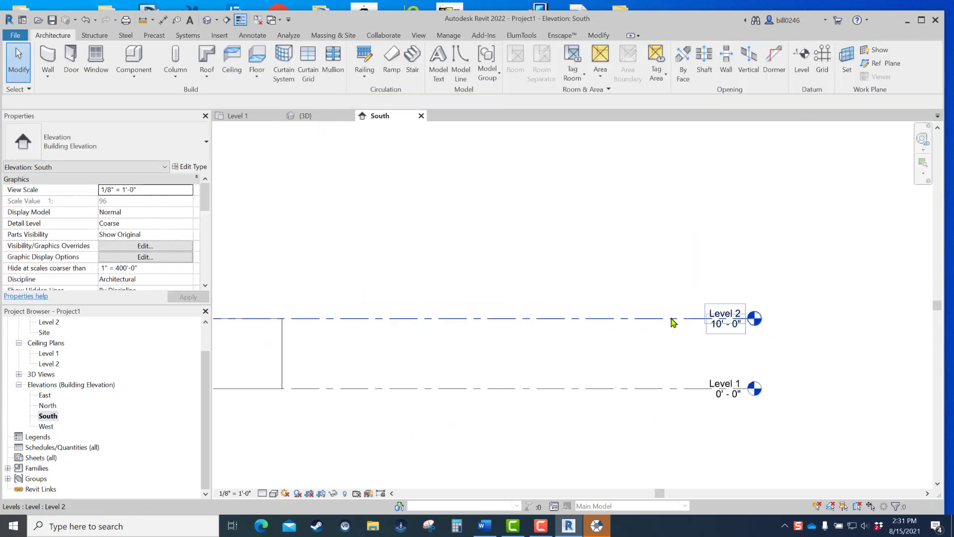
click(674, 319)
mouse_move(736, 324)
mouse_down()
mouse_move(735, 336)
mouse_move(735, 311)
mouse_move(735, 336)
mouse_move(740, 299)
mouse_move(737, 319)
mouse_up()
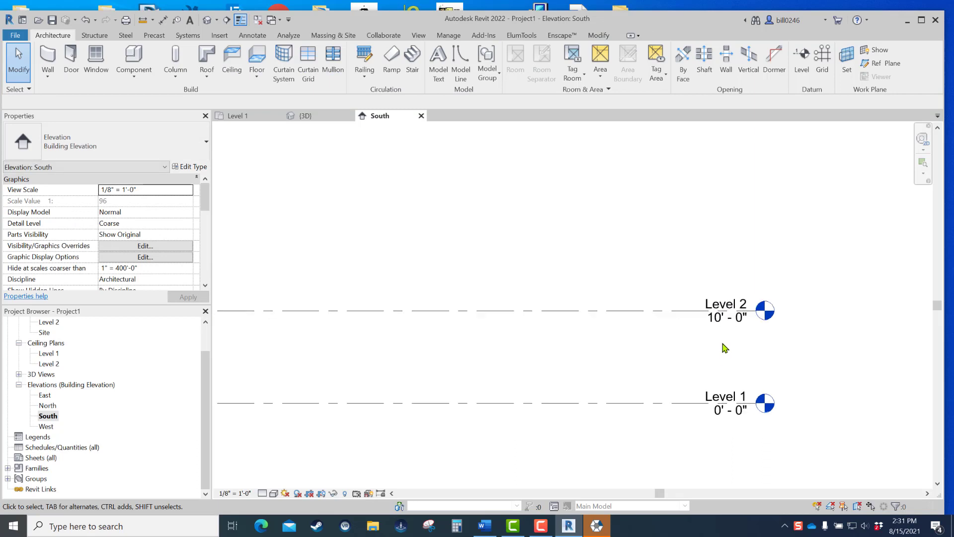
scroll(723, 348, down, 2)
click(719, 380)
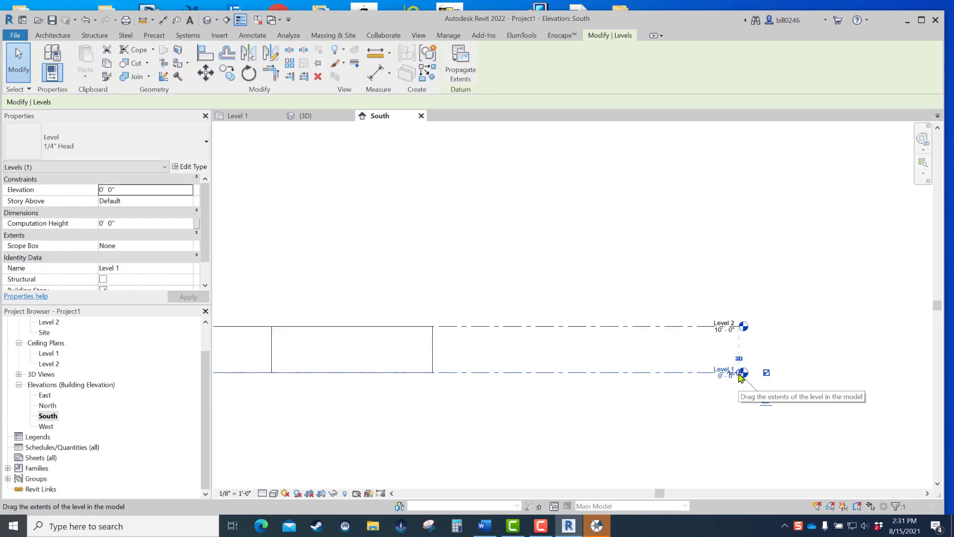
drag(740, 376, 550, 389)
click(524, 419)
Step: Shorten the opposite end of the level lines by pulling Level 1's west end closer to the building
scroll(526, 419, down, 2)
middle_drag(526, 420, 784, 368)
click(475, 342)
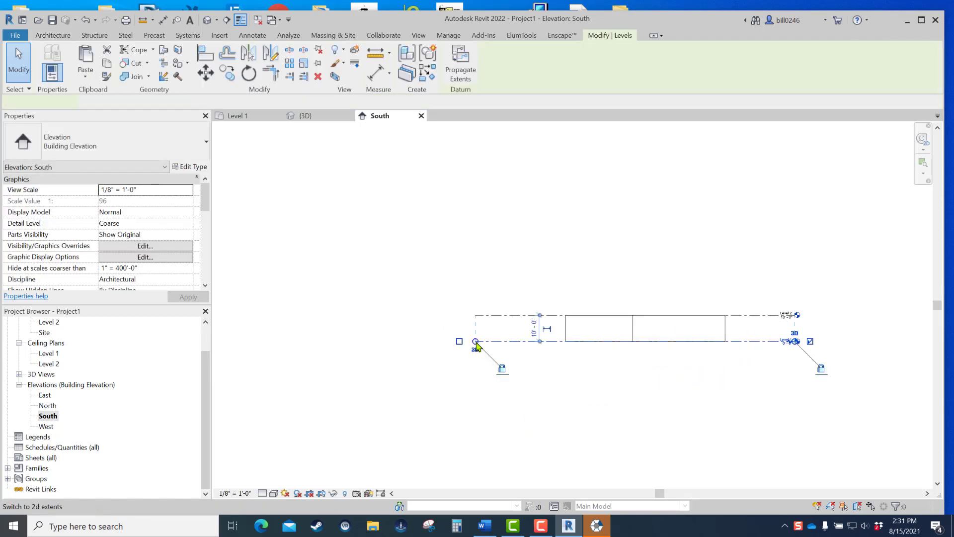
drag(476, 343, 515, 342)
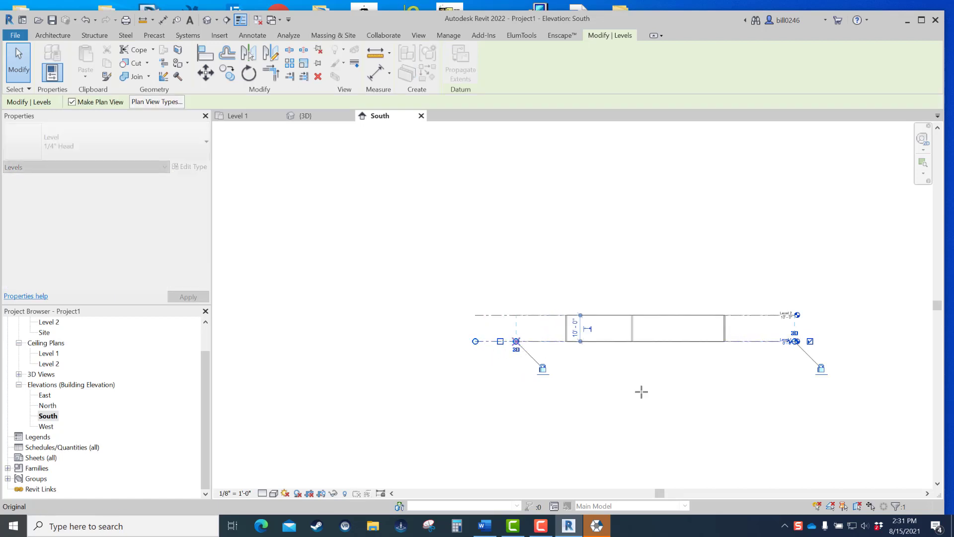
click(641, 392)
middle_drag(690, 398, 562, 422)
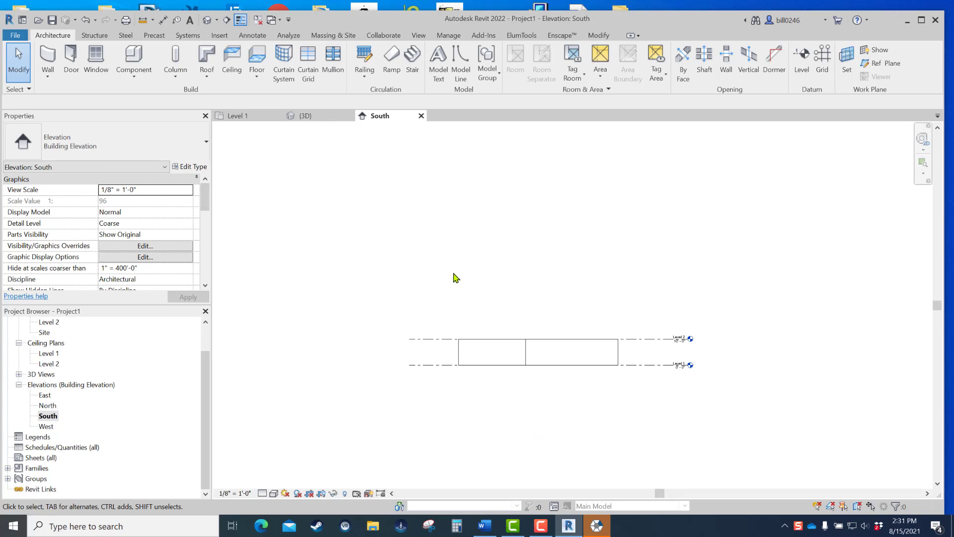
Step: View the Level 1 floor plan, and select the Level 1 line back in the South elevation
click(244, 116)
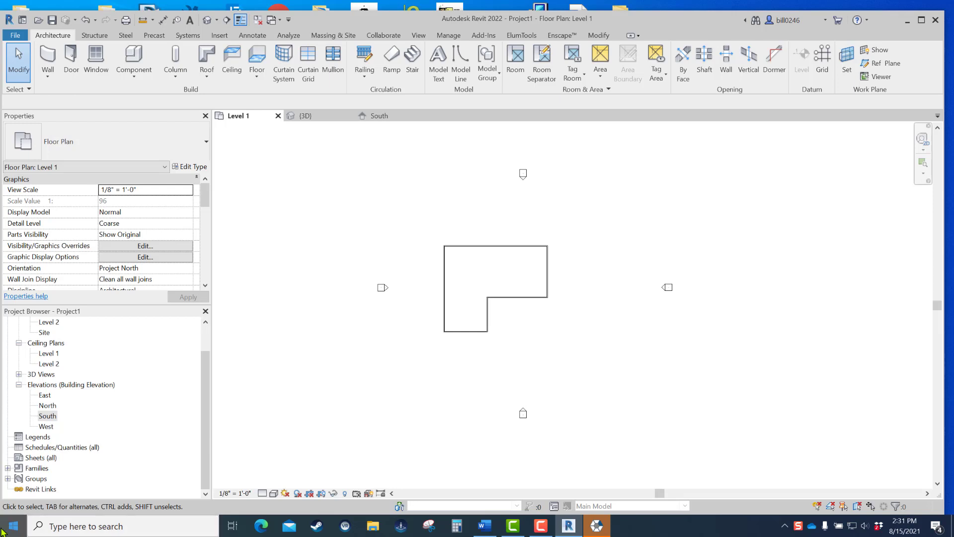
click(376, 116)
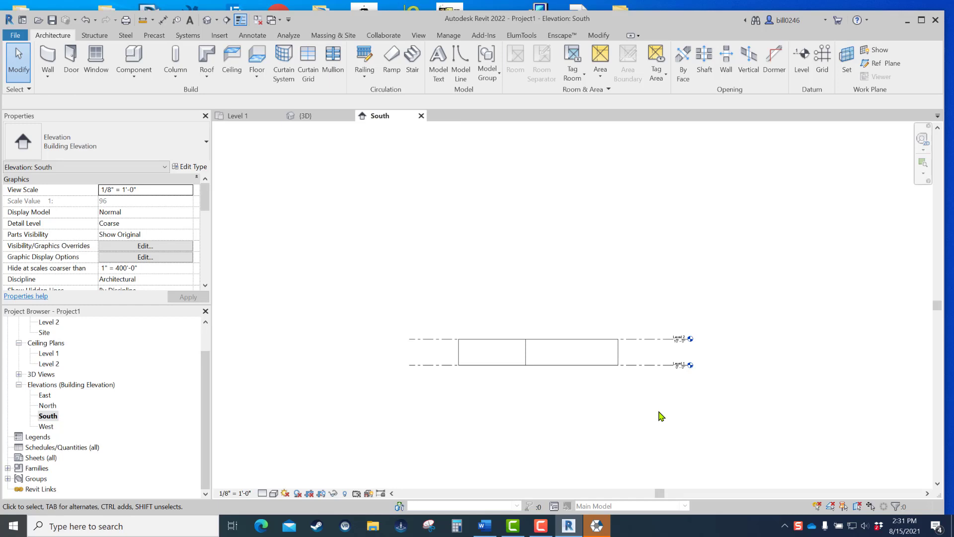
scroll(660, 416, up, 2)
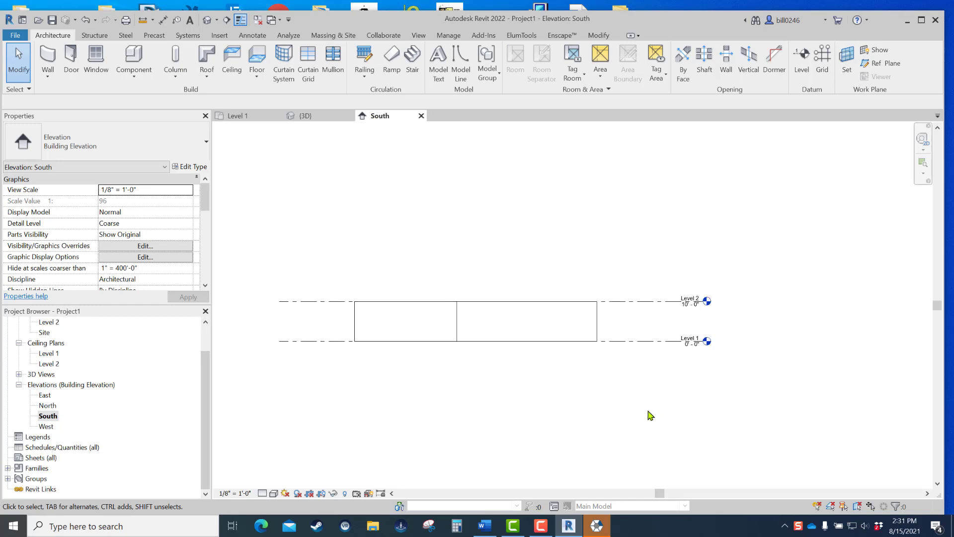
click(652, 342)
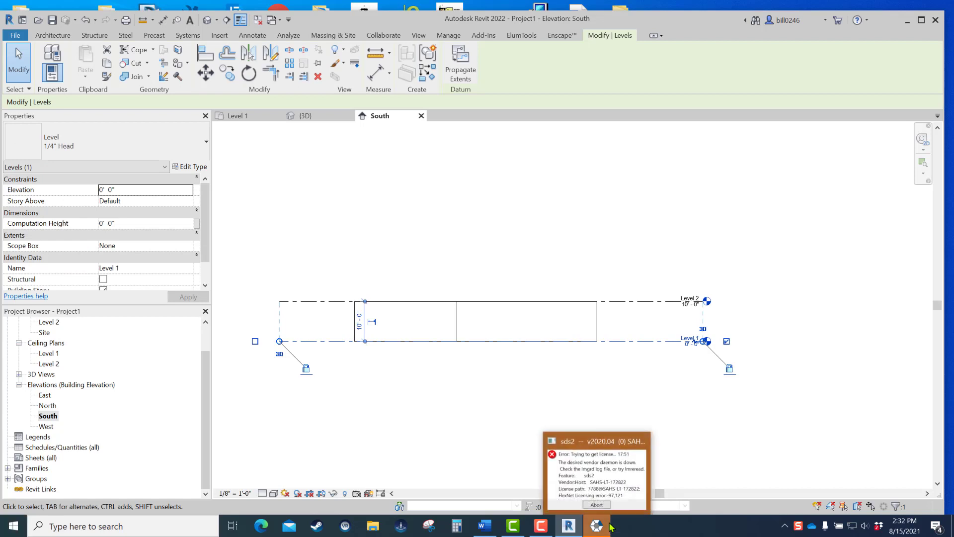
Step: Delete Level 1 along with its dependent walls and views, and open the 3D view to check the model
key(Delete)
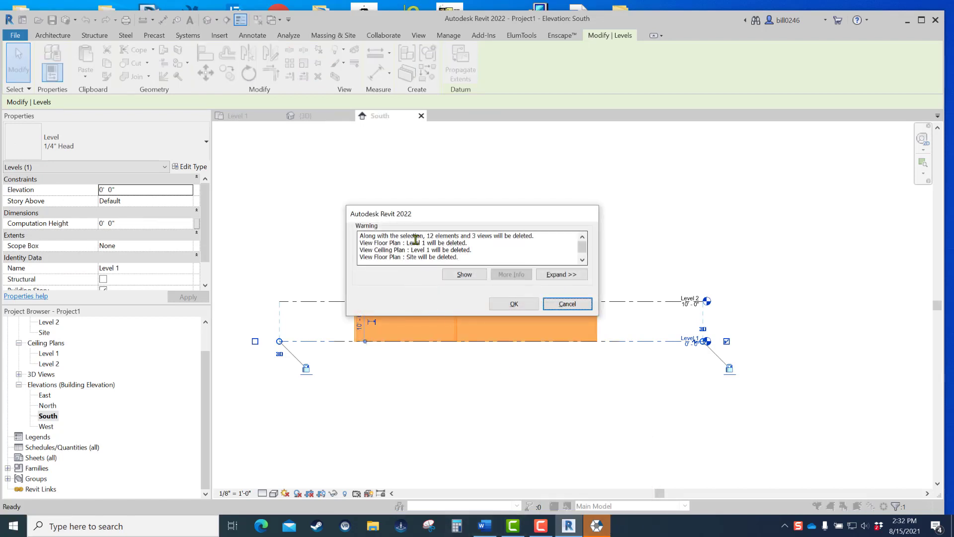
click(519, 309)
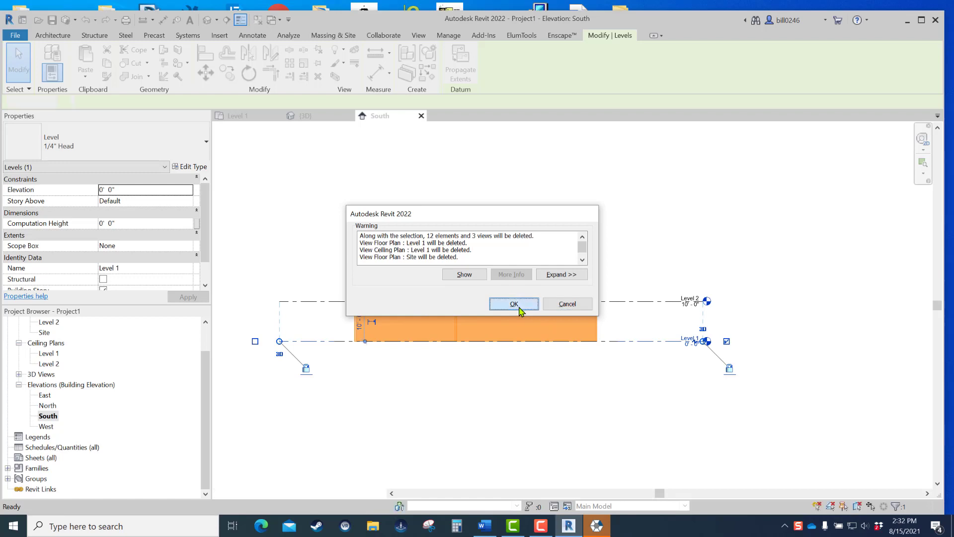
click(208, 20)
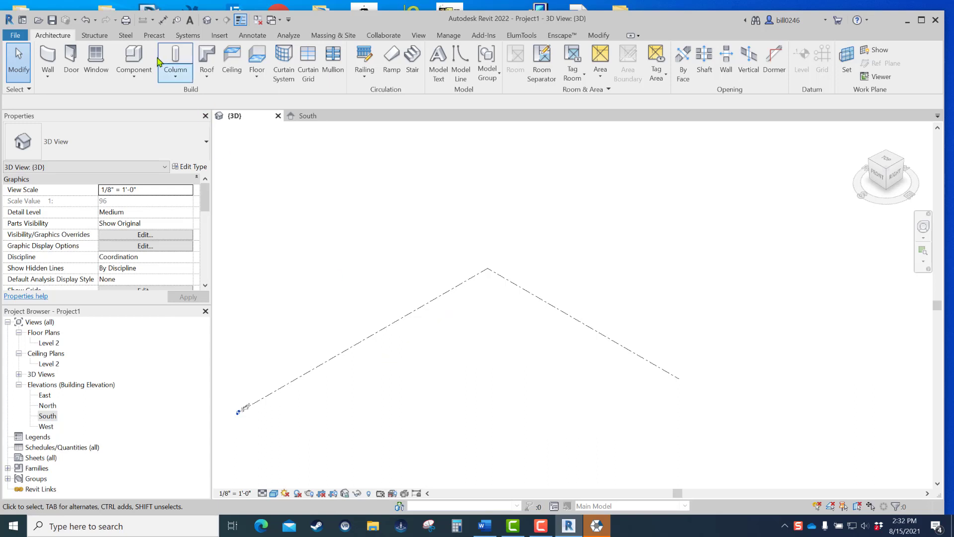
Step: Undo the deletion of Level 1 and inspect the restored building in the 3D view
click(86, 22)
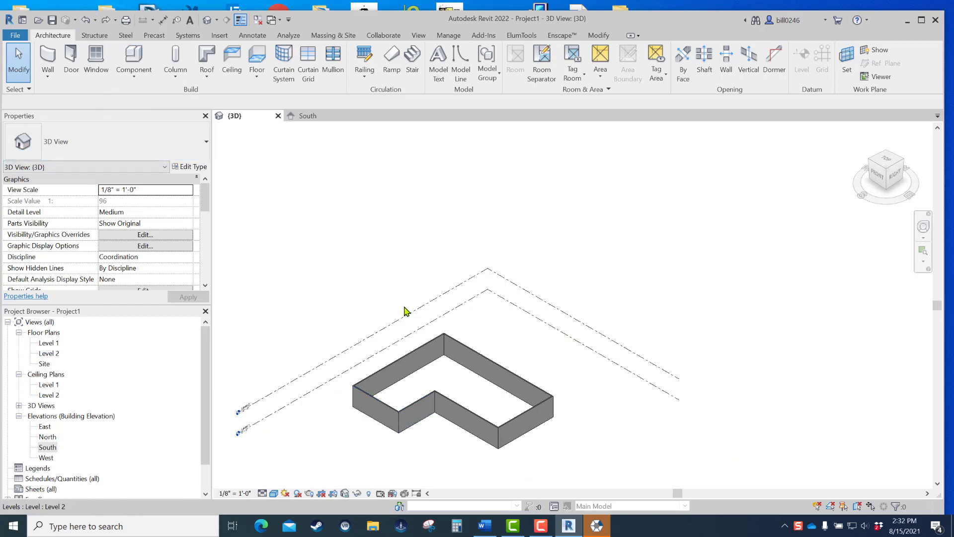
scroll(337, 273, down, 1)
scroll(337, 273, down, 1)
middle_drag(377, 388, 560, 379)
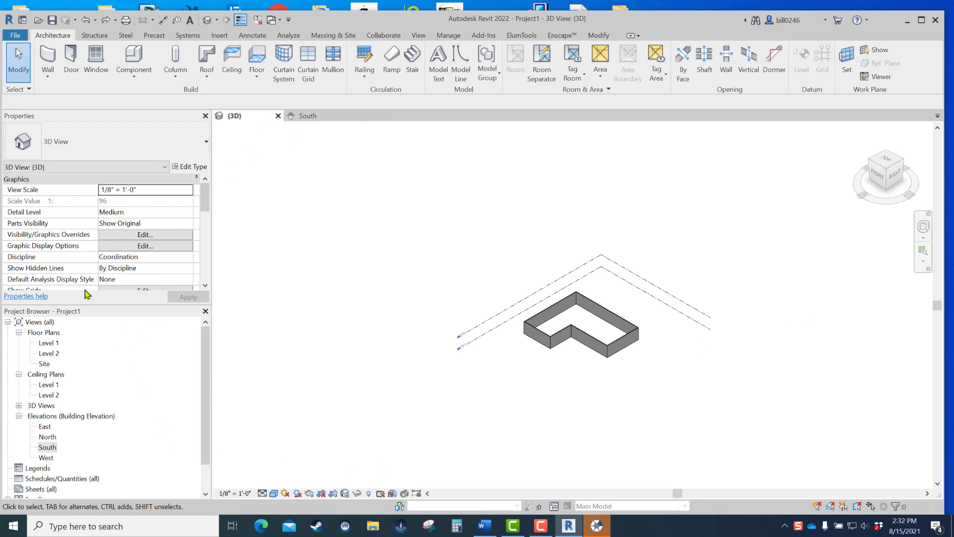
Step: Open the Level 1 floor plan and change the building's southernmost wall to the Exterior - Brick on CMU type
double_click(49, 343)
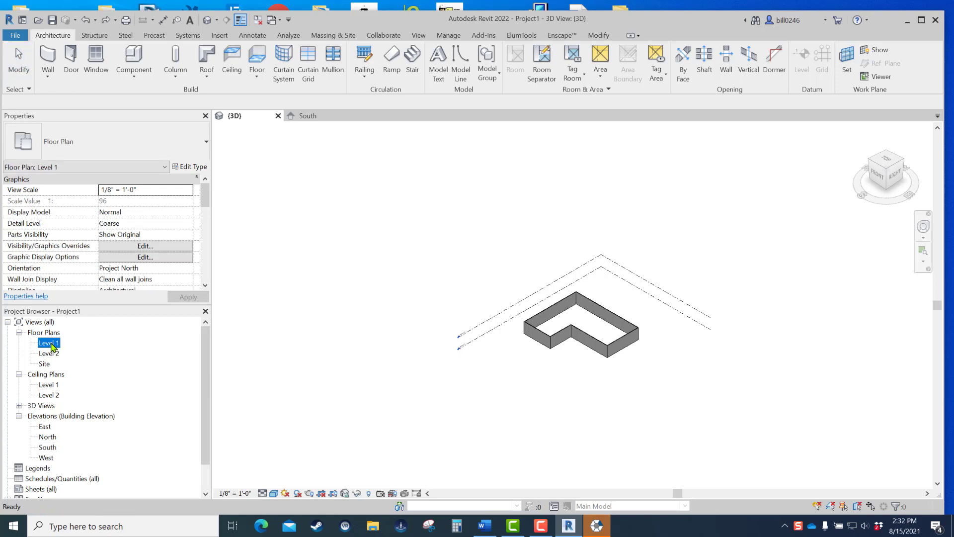
middle_drag(516, 333, 502, 349)
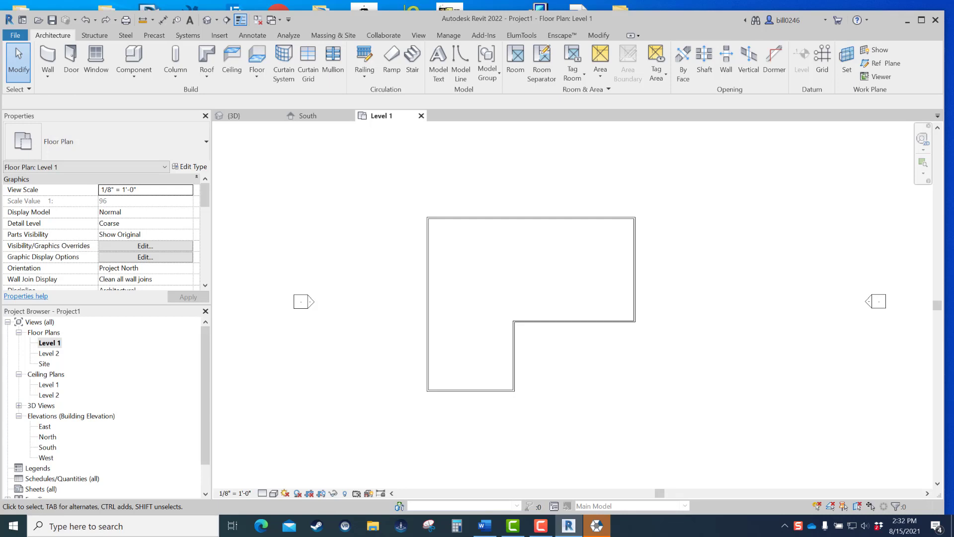
click(486, 391)
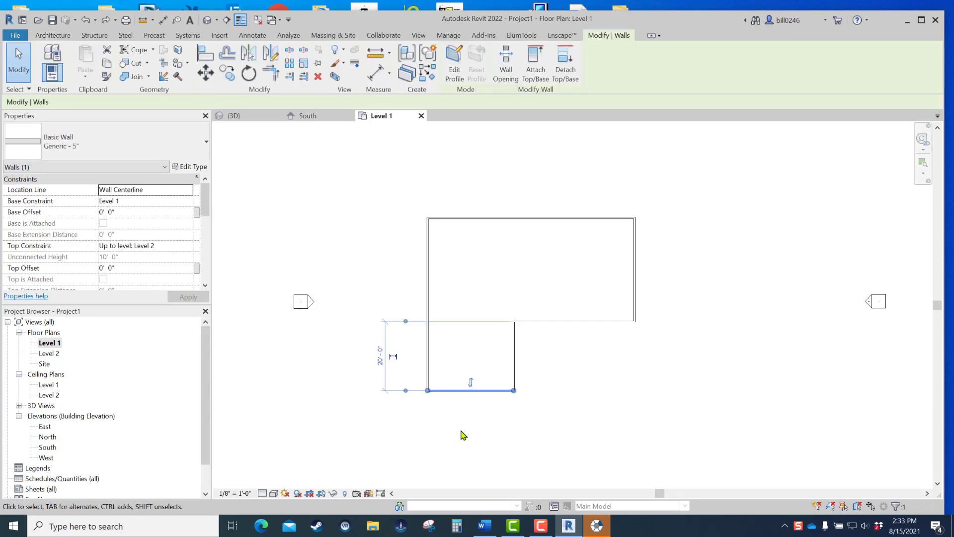
click(112, 153)
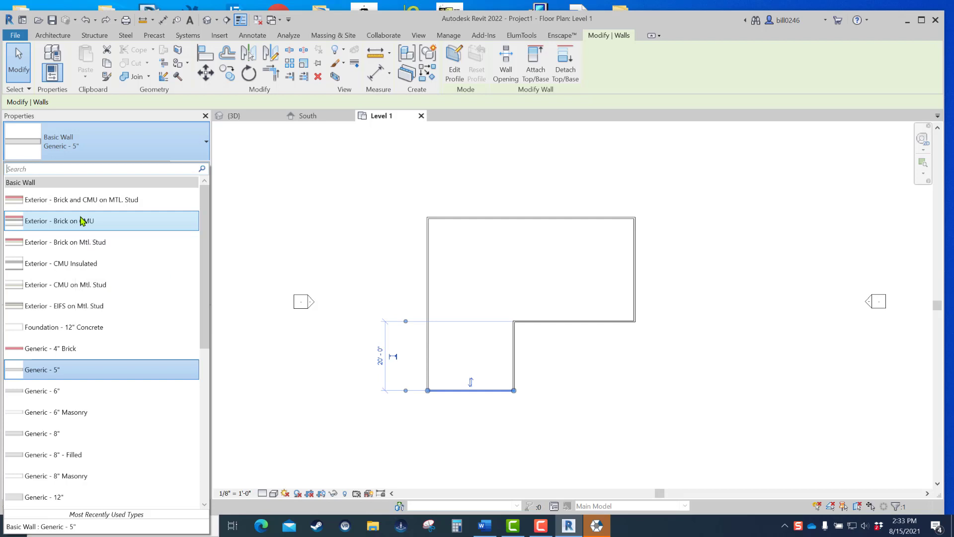
click(111, 222)
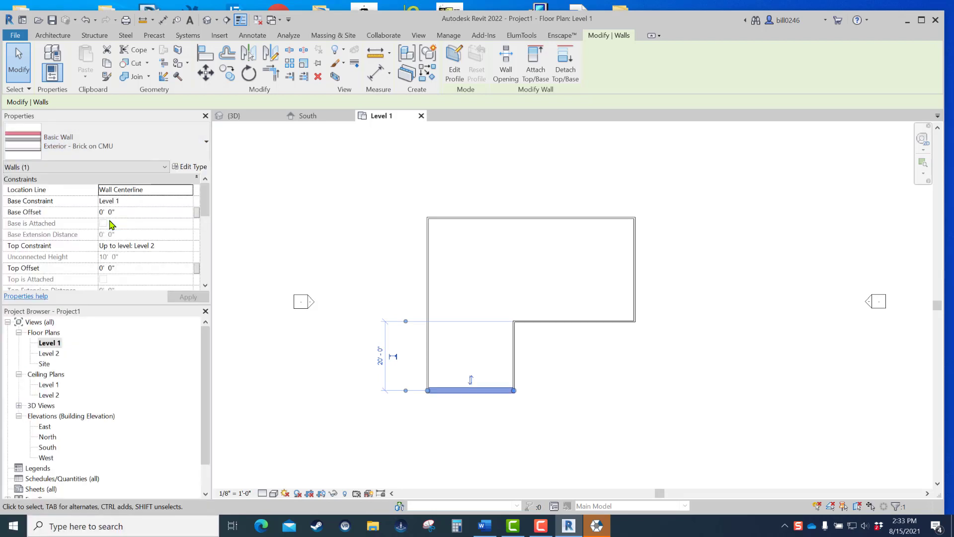
Step: Set the Level 1 plan's detail level to Medium, and switch Thin Lines off and back on
scroll(552, 452, up, 1)
scroll(497, 420, up, 2)
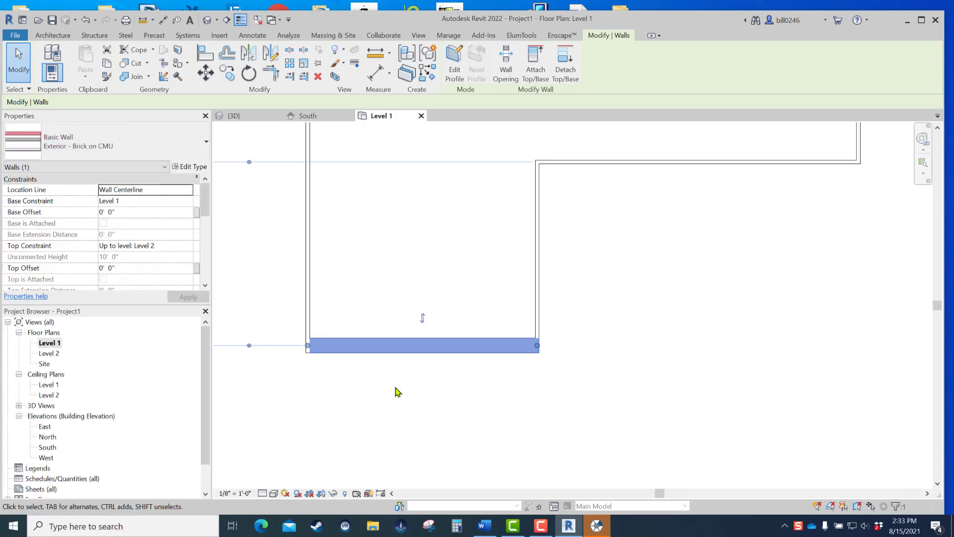
click(262, 494)
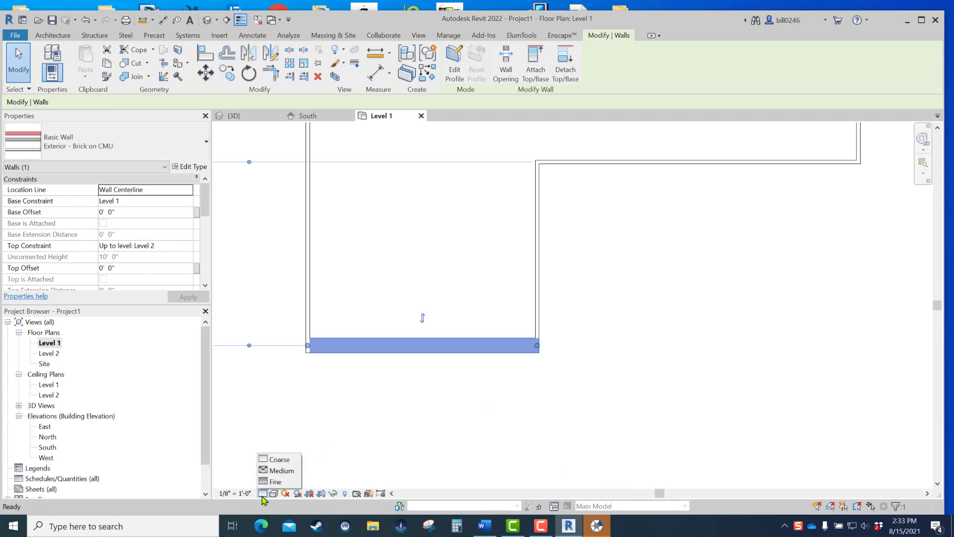
click(281, 470)
click(390, 370)
scroll(390, 373, up, 3)
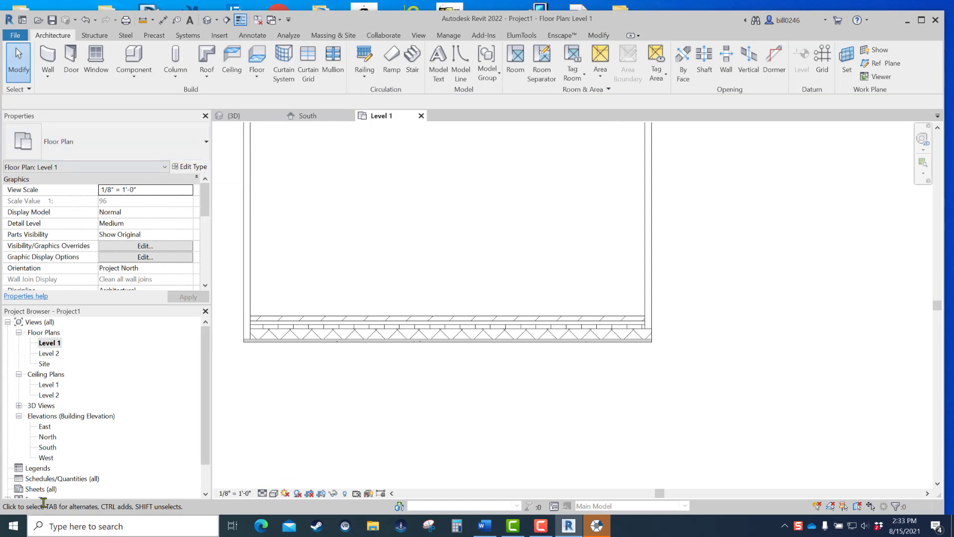
click(242, 19)
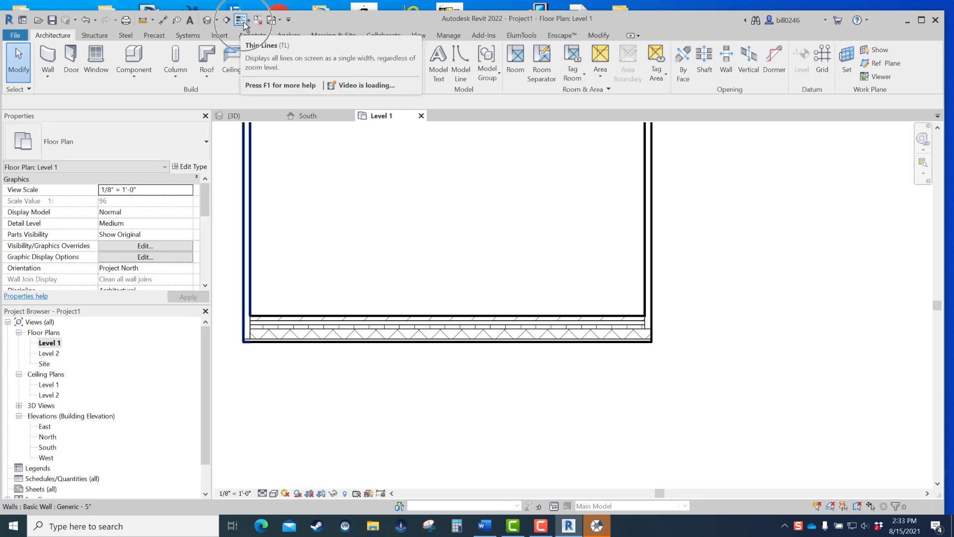
click(242, 21)
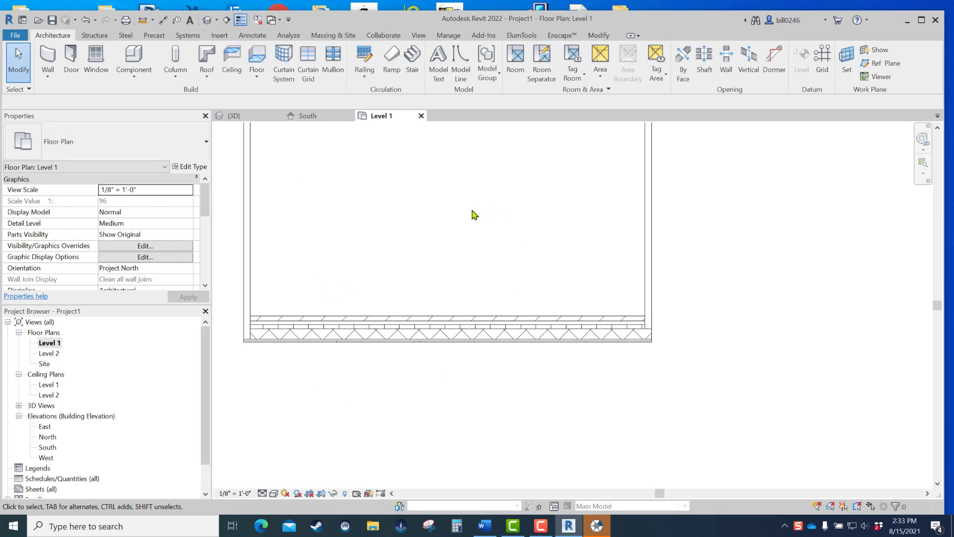
Step: Compare the south wing's east wall with the brick wall, and examine the wall types available for the brick wall
scroll(433, 260, down, 2)
middle_drag(433, 260, 441, 392)
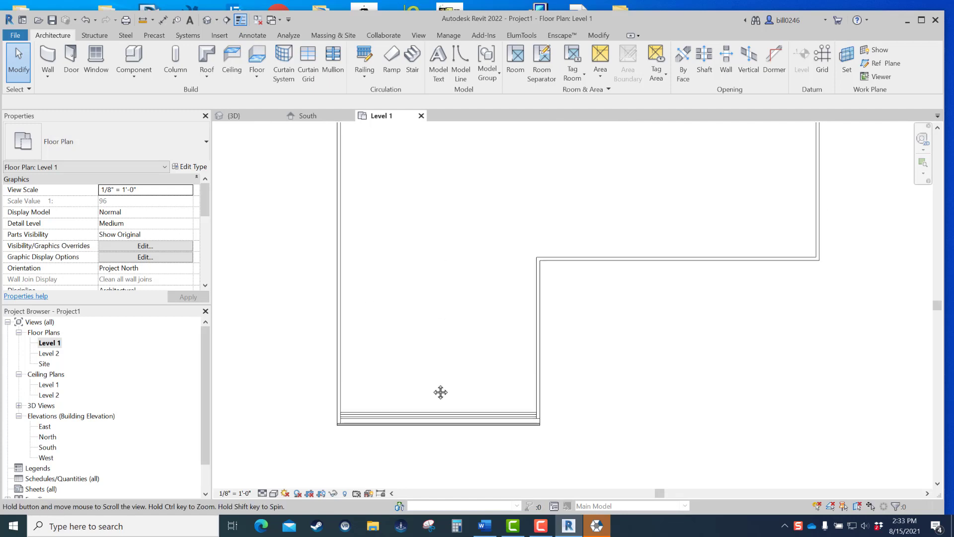
scroll(433, 356, down, 2)
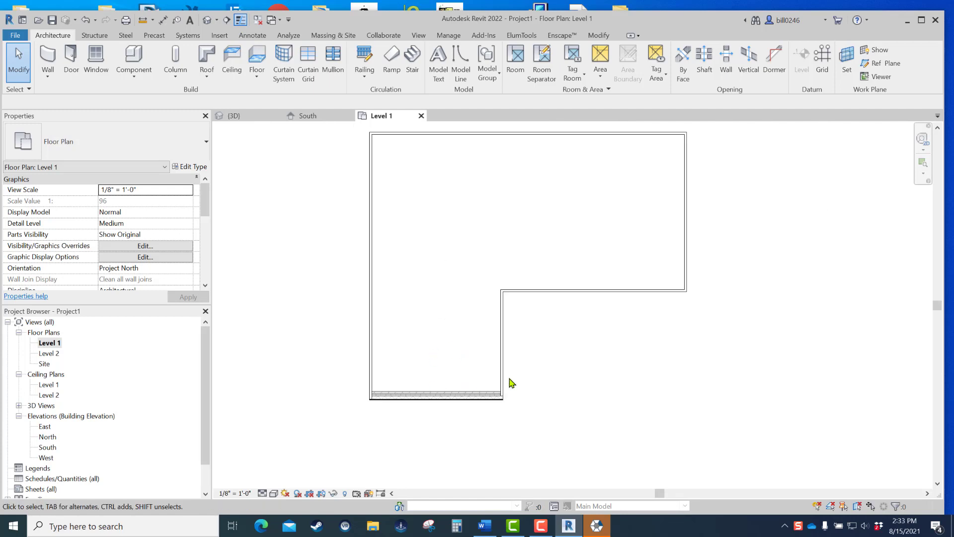
click(503, 348)
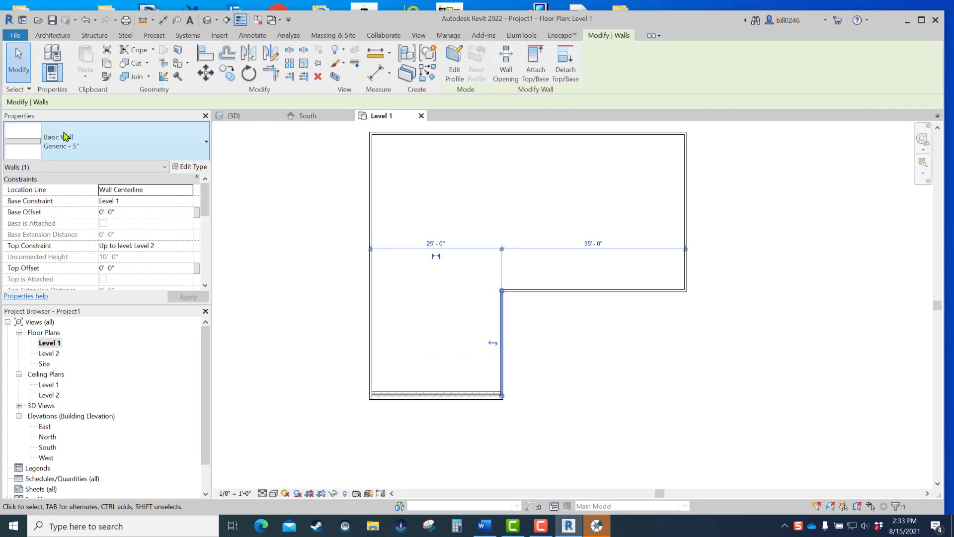
click(666, 395)
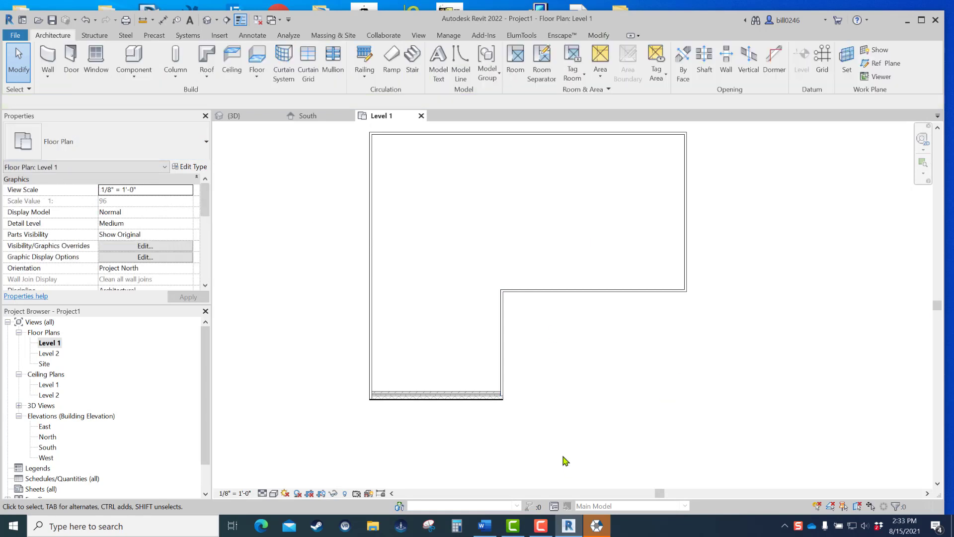
click(456, 396)
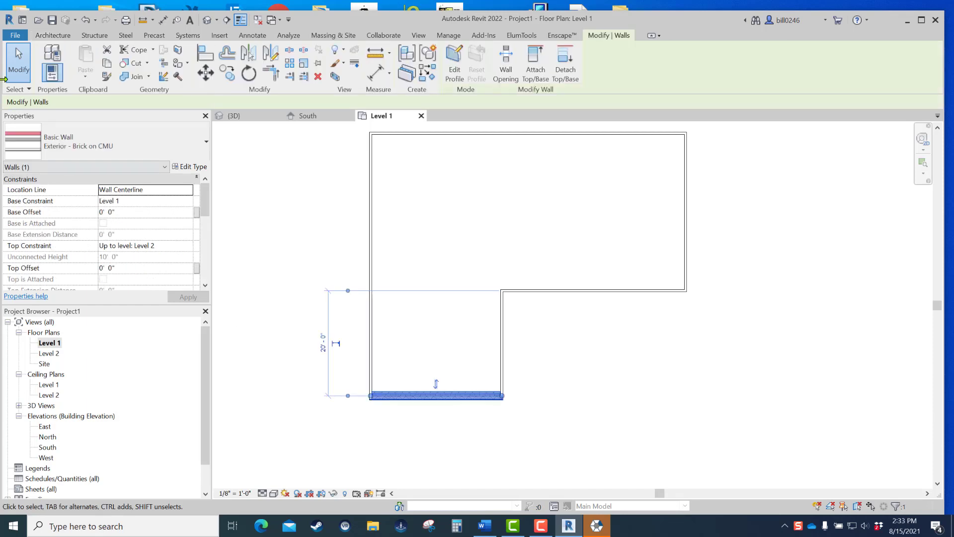
click(88, 152)
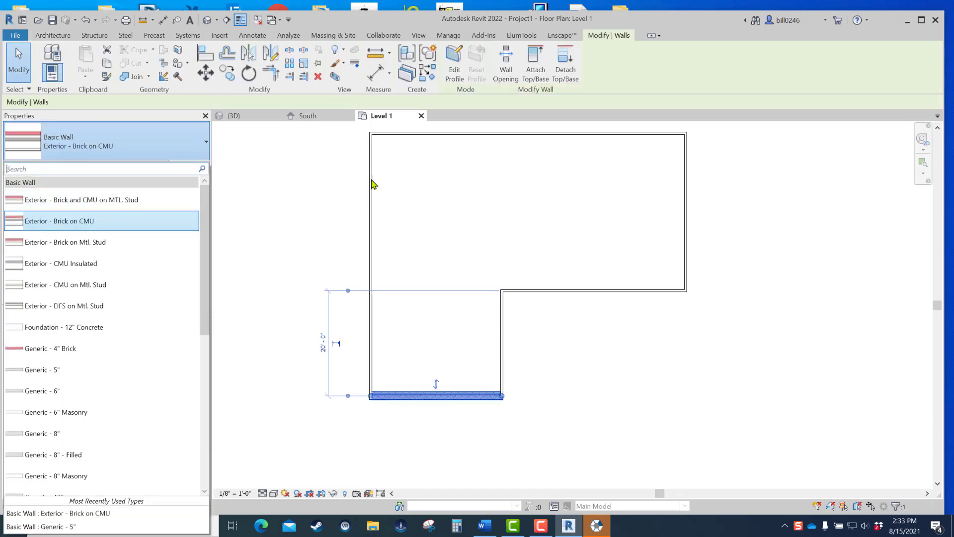
click(338, 187)
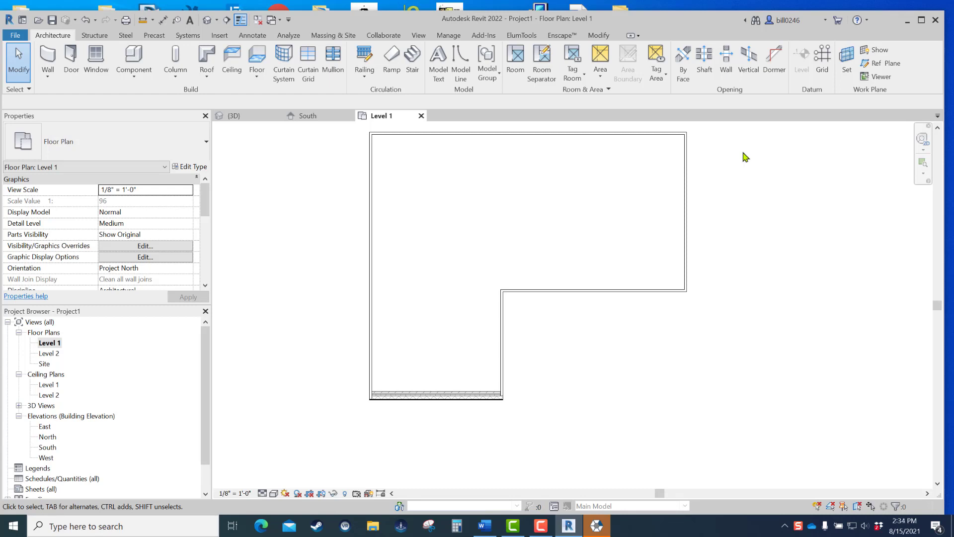
Step: In the 3D view, try the Hidden Line visual style on the south wing's walls, and finish with Consistent Colors
click(242, 118)
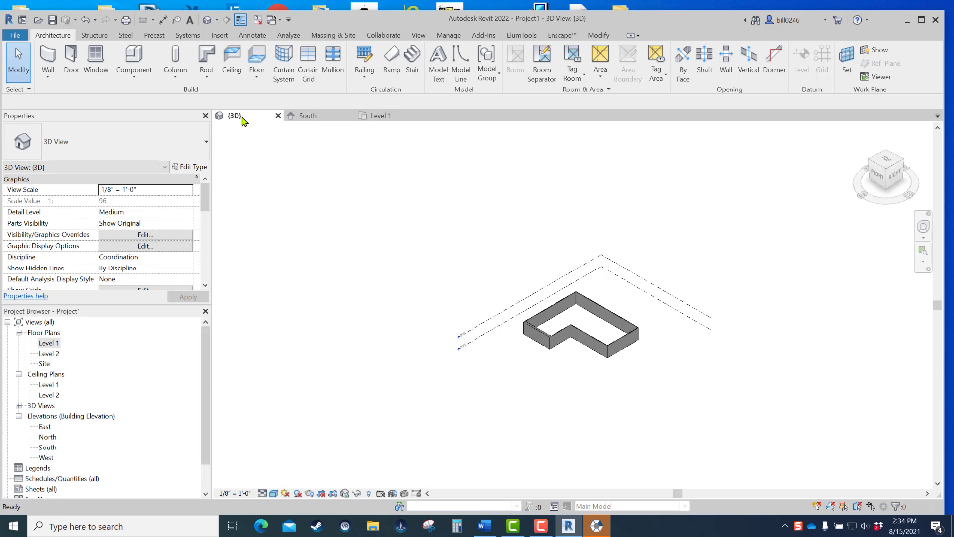
scroll(531, 348, up, 8)
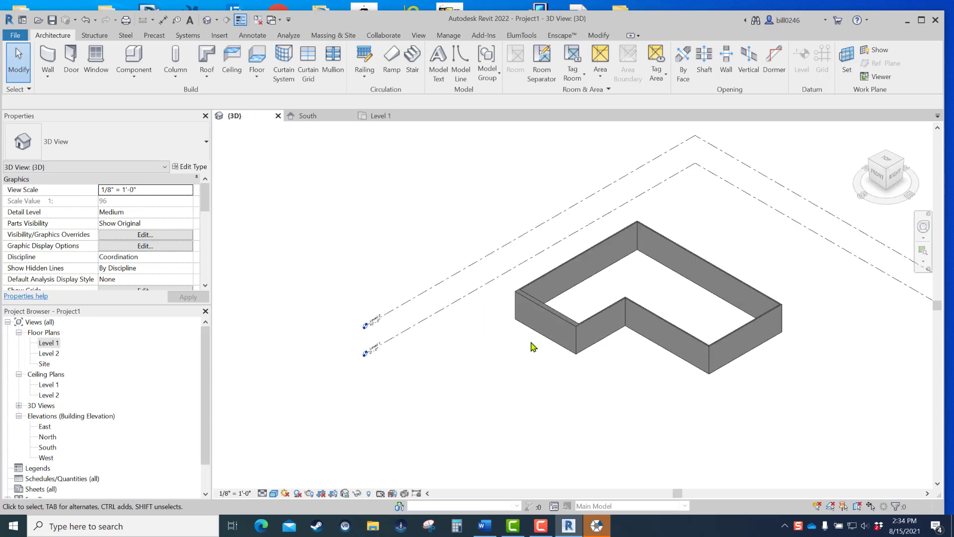
scroll(494, 447, down, 5)
scroll(490, 390, up, 7)
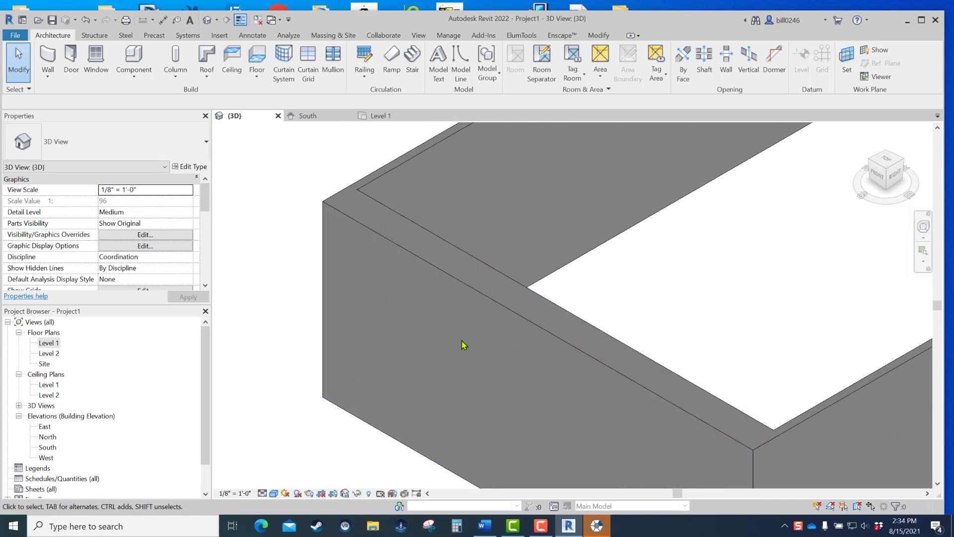
click(274, 494)
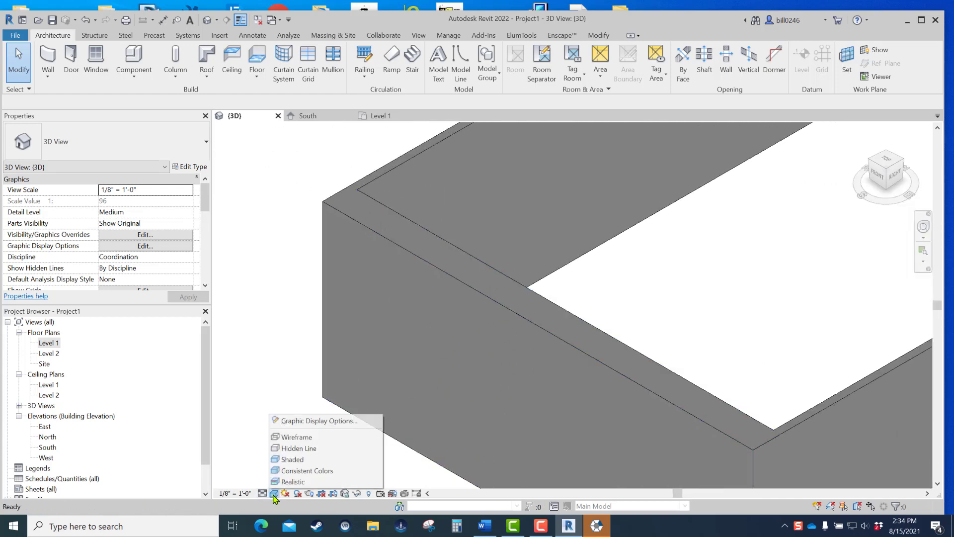
click(305, 471)
click(273, 494)
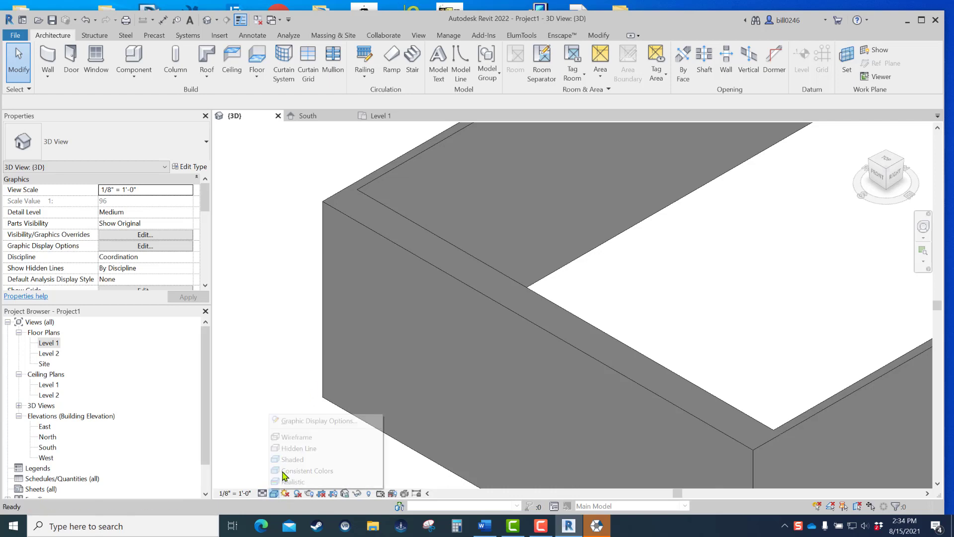
click(298, 439)
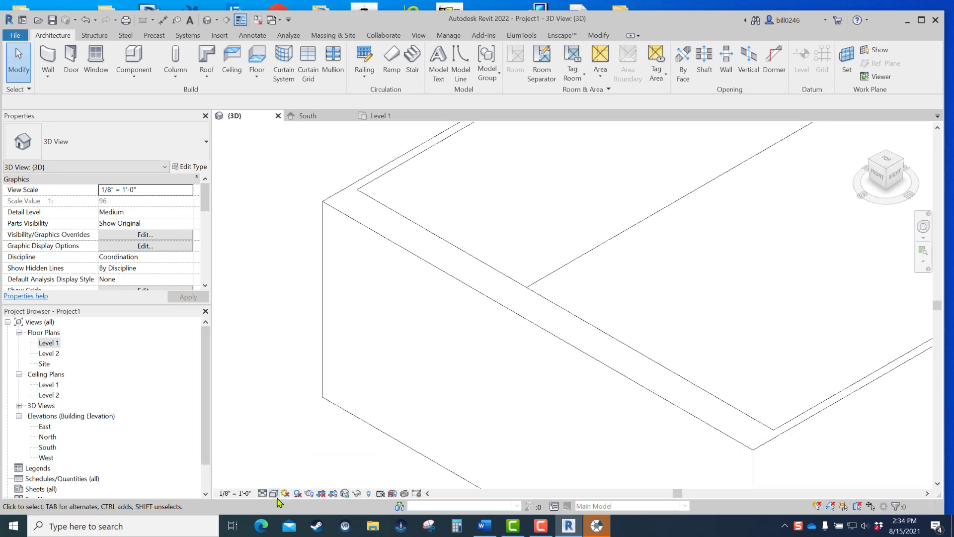
click(306, 471)
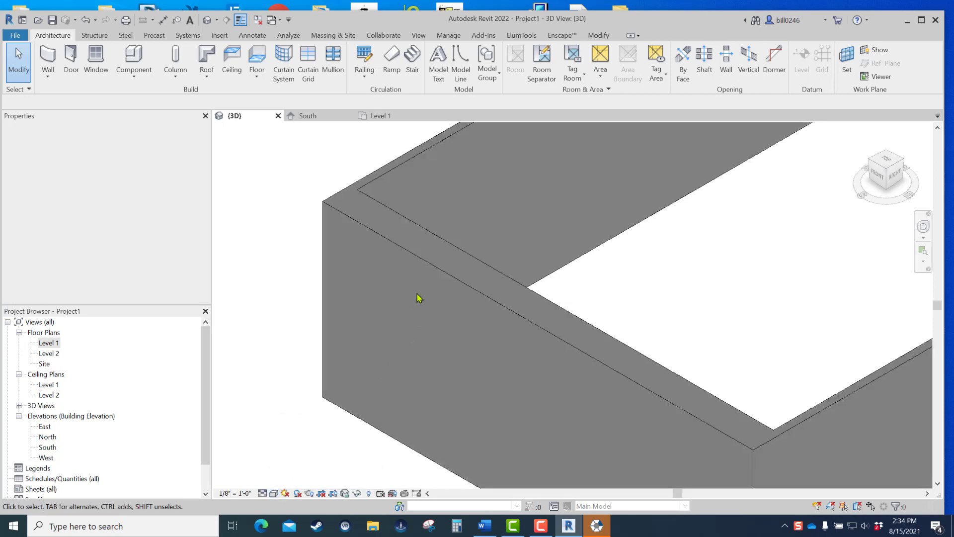
Step: Turn the 3D view around to the building's back and right sides, and inspect the inward-facing brick surface up close
scroll(420, 296, down, 5)
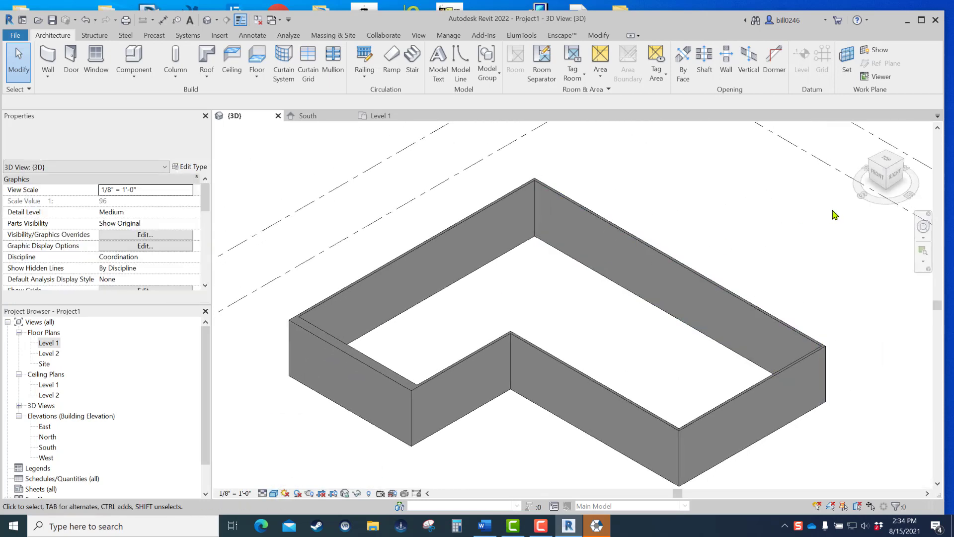
click(902, 162)
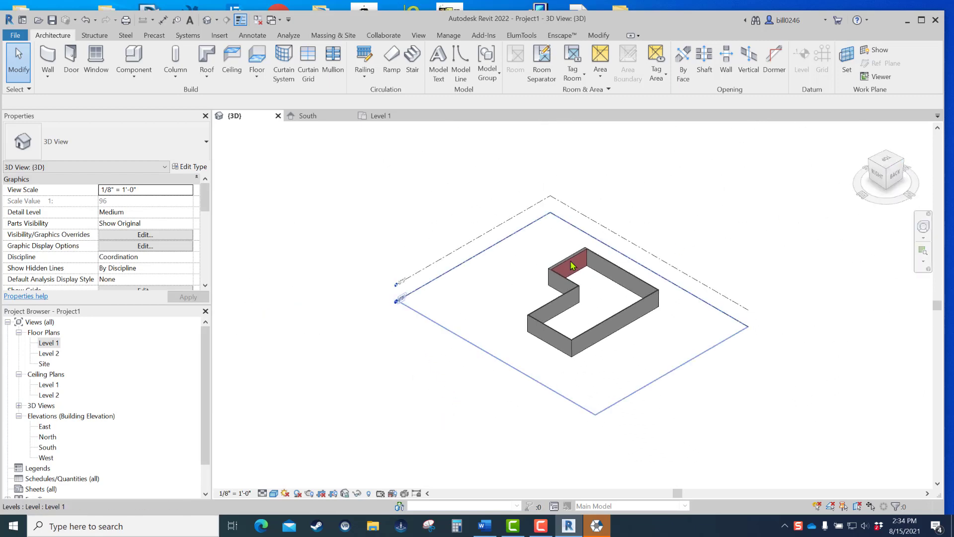
scroll(572, 271, up, 5)
scroll(576, 295, up, 5)
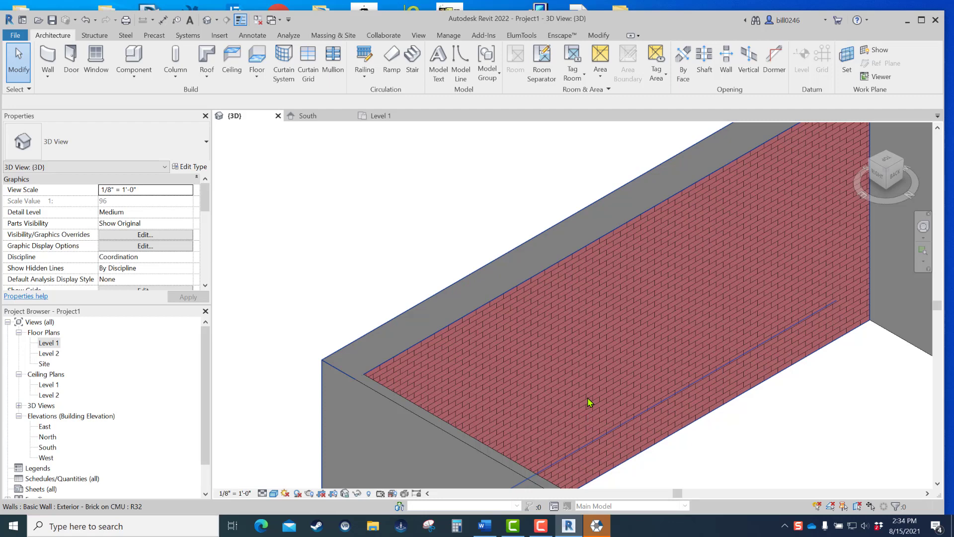
Step: In the Level 1 plan, flip the south brick wall's orientation so its brick side faces the building's exterior
click(380, 116)
click(443, 401)
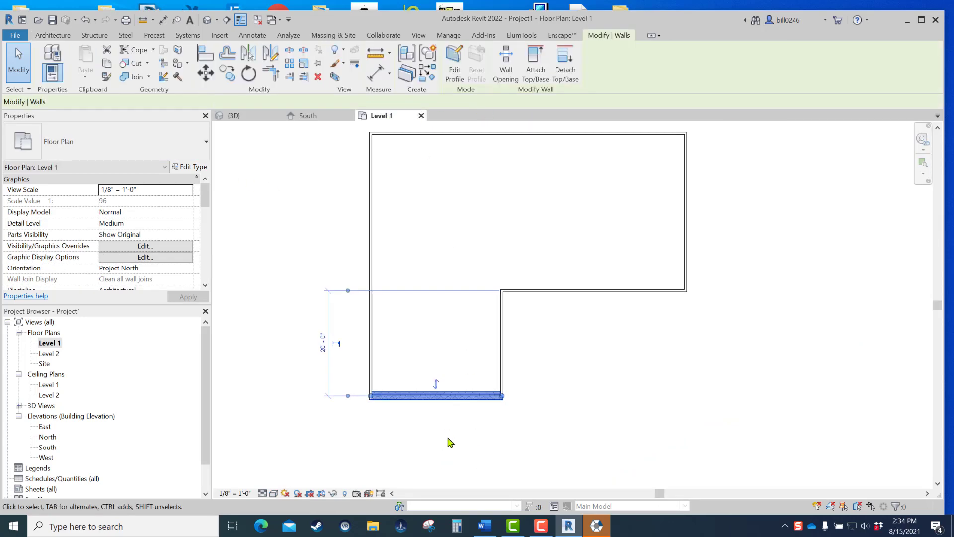
scroll(445, 441, up, 2)
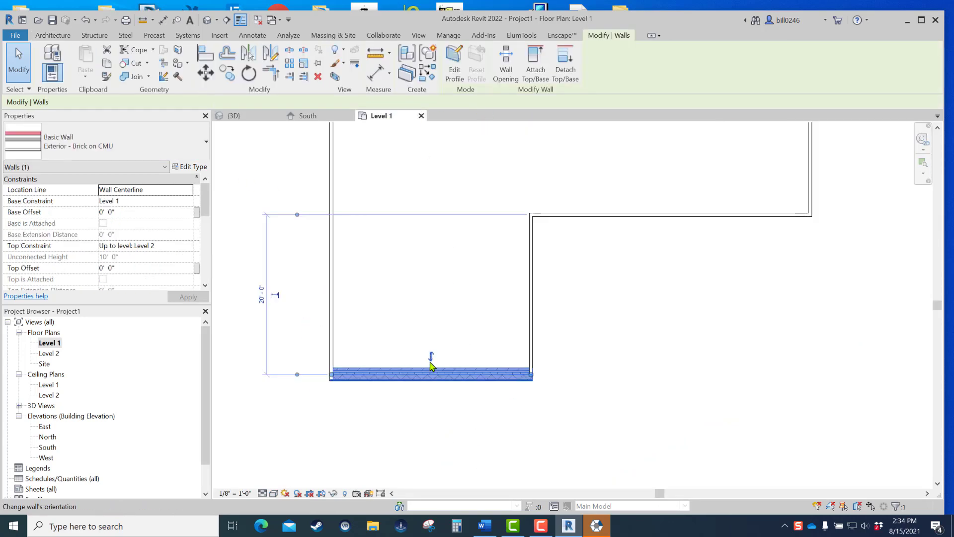
click(532, 294)
click(444, 386)
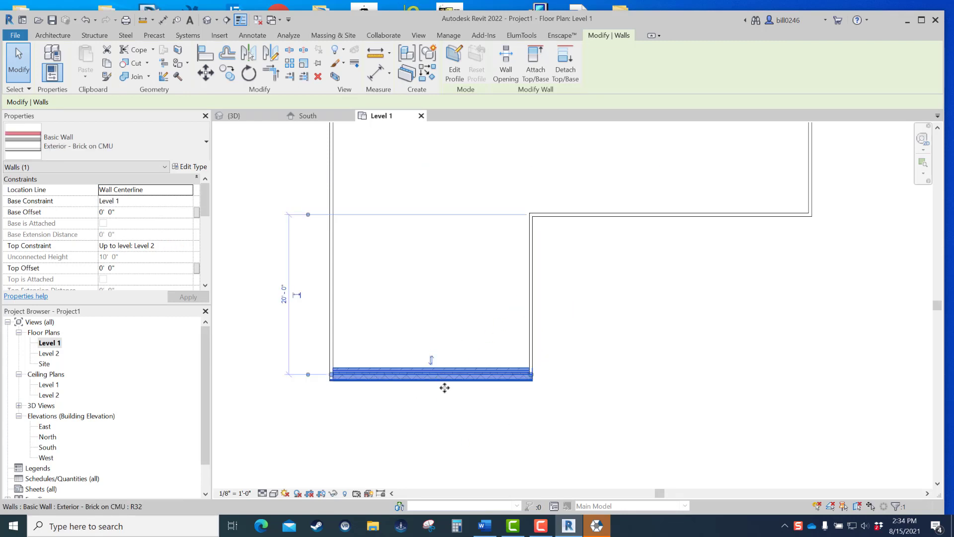
click(430, 361)
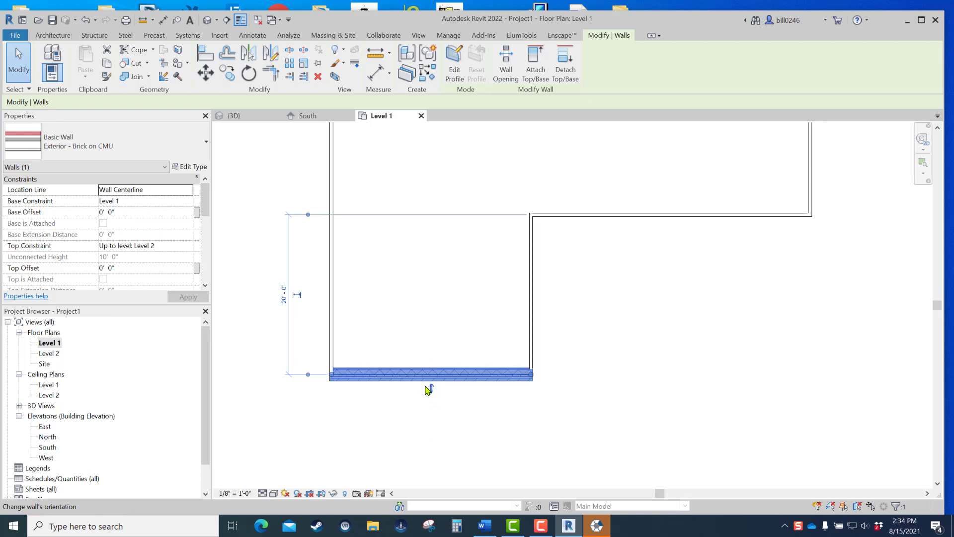
Step: Return the 3D view to its home orientation and inspect the outward-facing side of the brick wall
click(234, 118)
scroll(323, 164, down, 8)
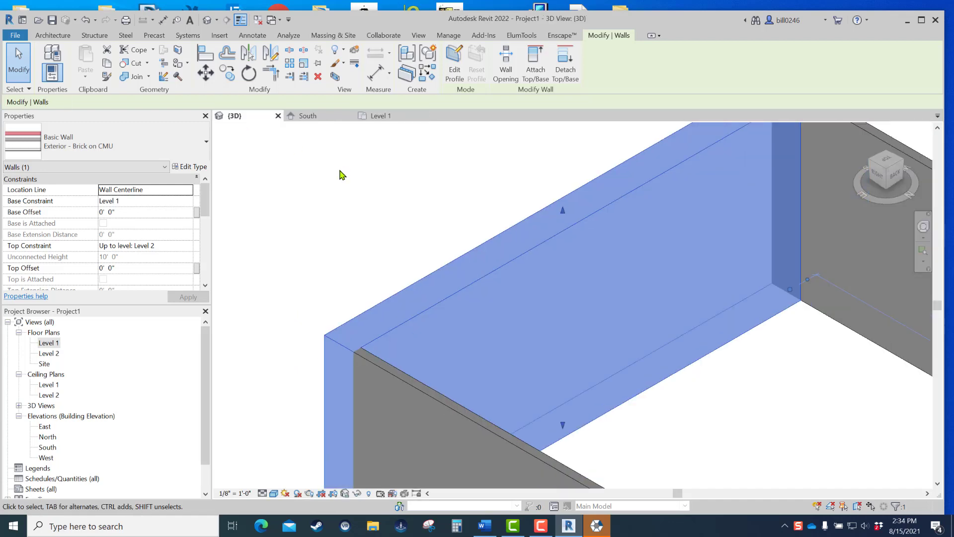
click(619, 356)
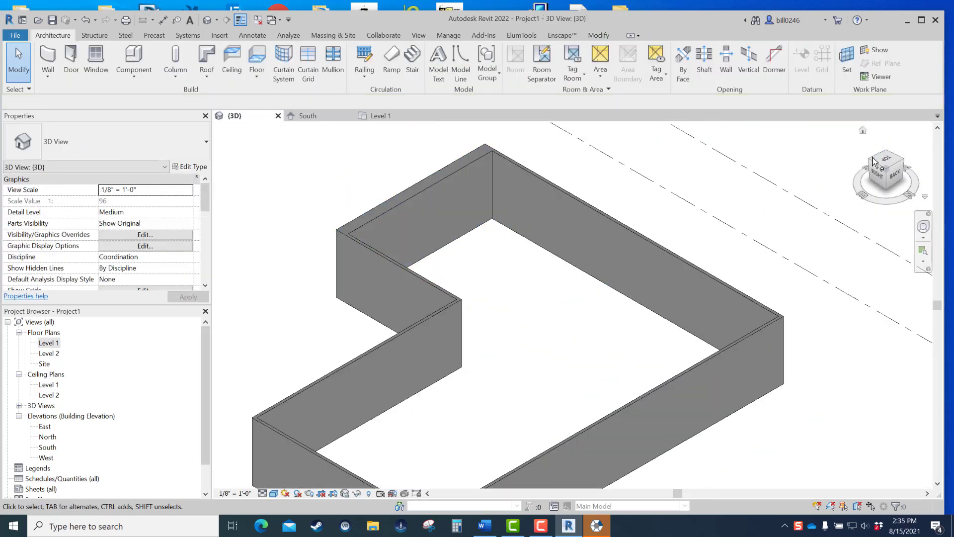
click(863, 131)
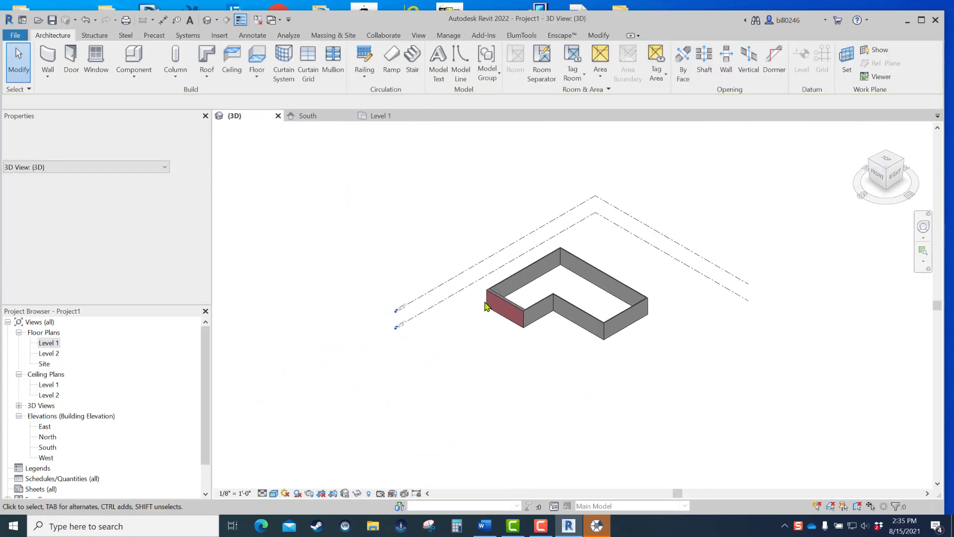
scroll(502, 299, up, 5)
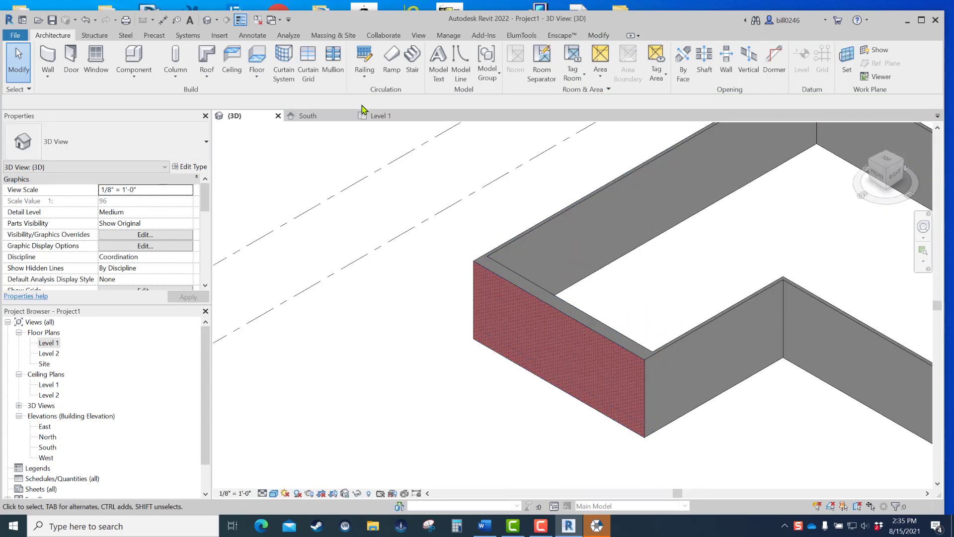
Step: In the Level 1 plan, flip the south wing's east wall so its exterior side faces outward
click(378, 119)
middle_drag(630, 315, 528, 393)
click(493, 379)
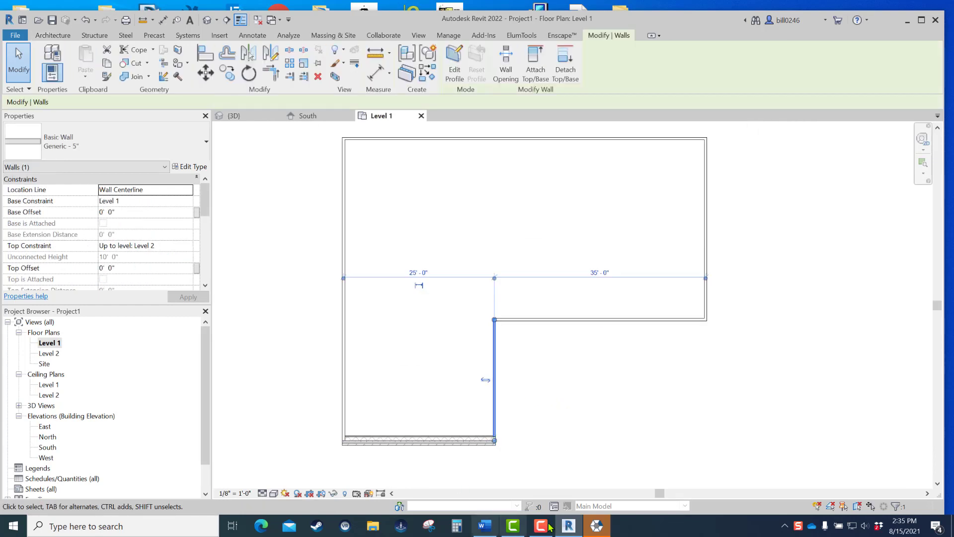
click(484, 380)
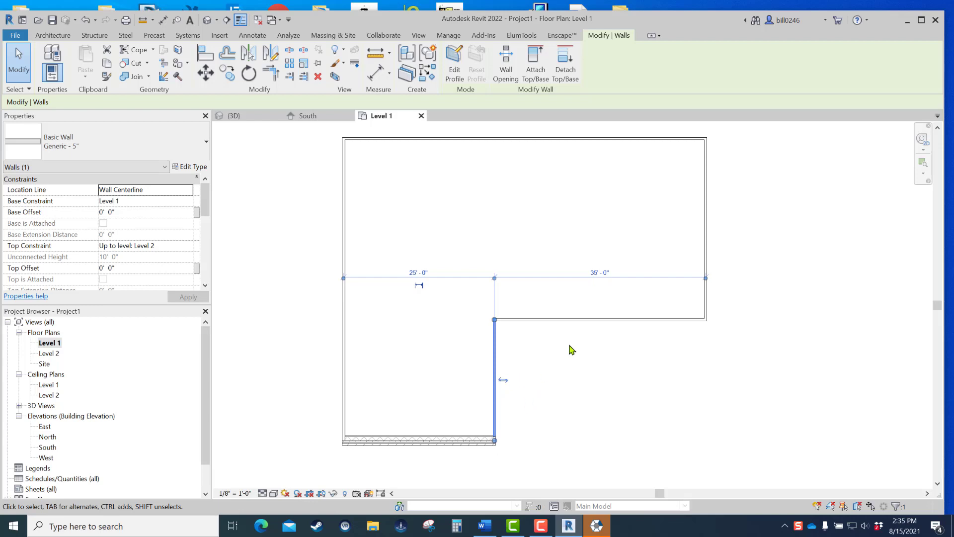
Step: Check which way the remaining exterior walls face, and flip the long west wall so its exterior side faces outward
click(590, 322)
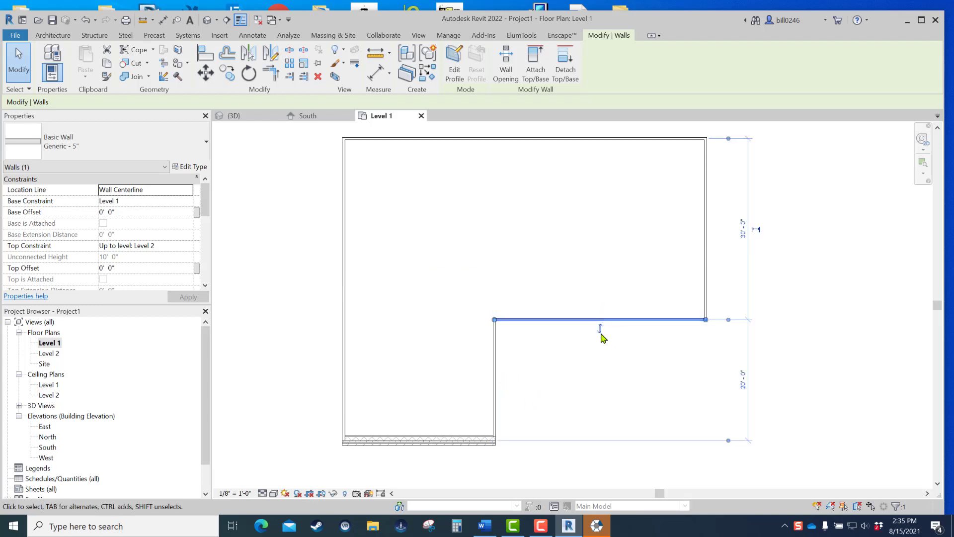
click(731, 255)
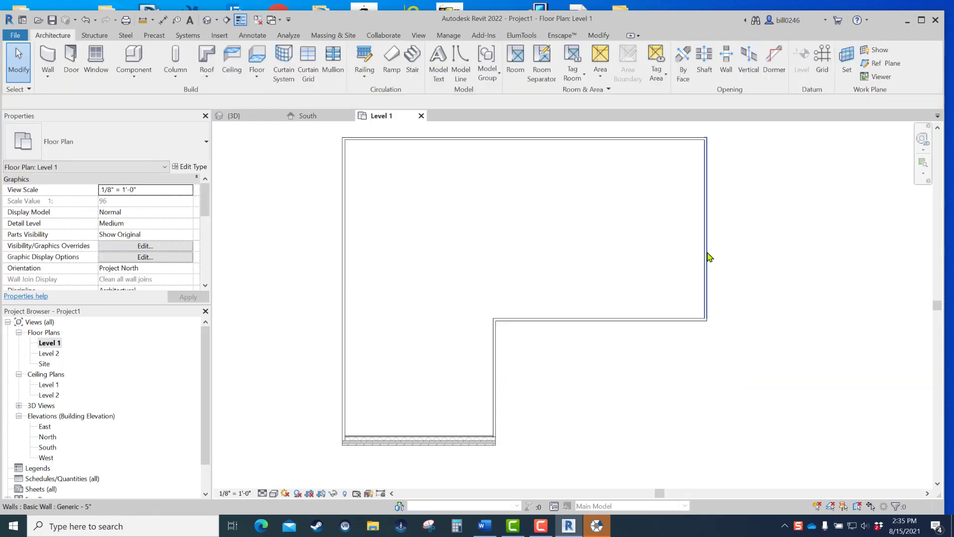
click(704, 253)
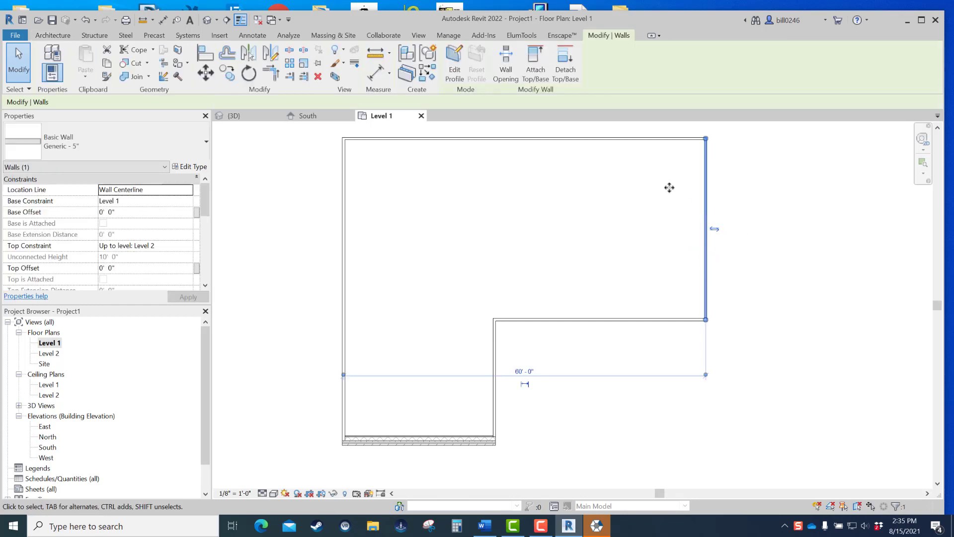
click(624, 138)
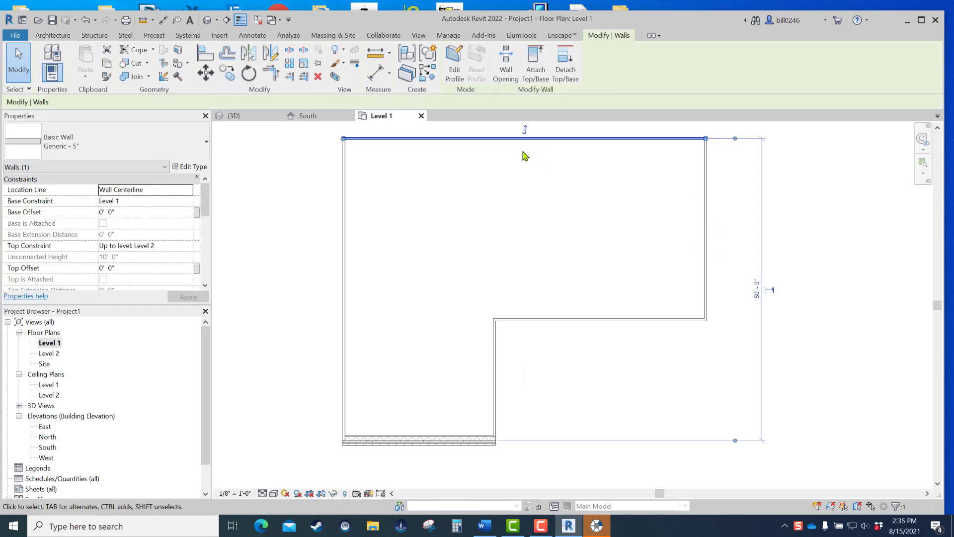
click(342, 228)
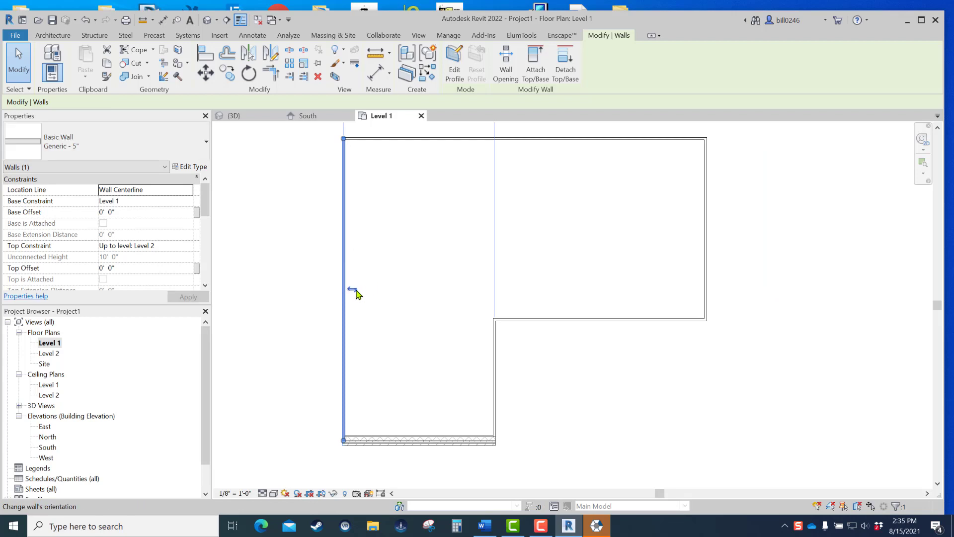
click(383, 321)
click(342, 322)
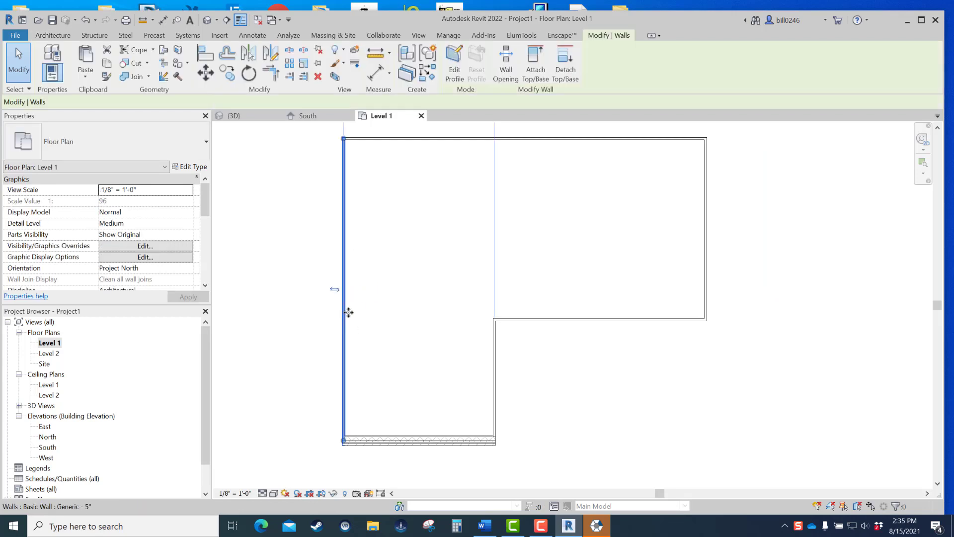
Step: Recheck the exterior-side orientation of the north wall, the east wall and the two walls of the inside corner
click(473, 140)
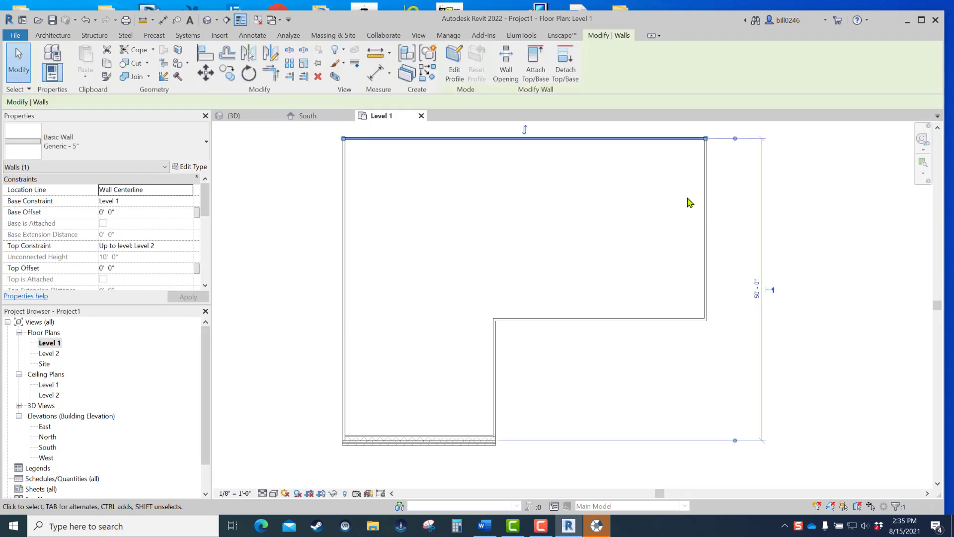
click(703, 201)
click(642, 319)
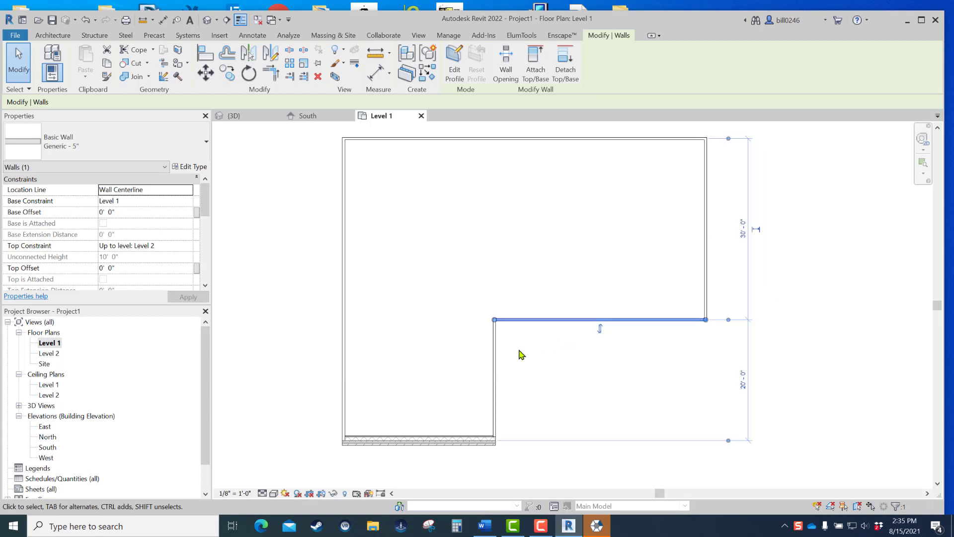
click(495, 368)
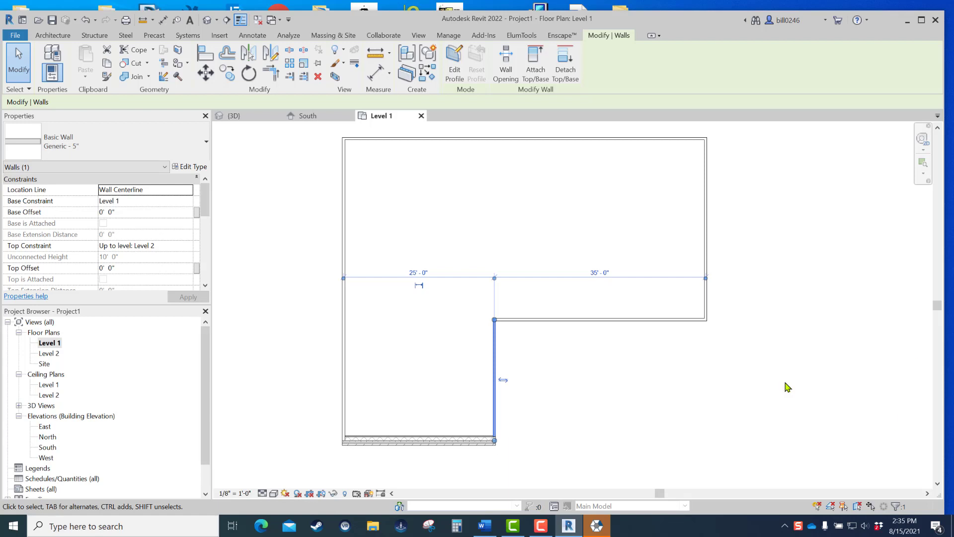
Step: Try the Realistic visual style in the 3D view, and examine the brick wall's material up close
click(262, 493)
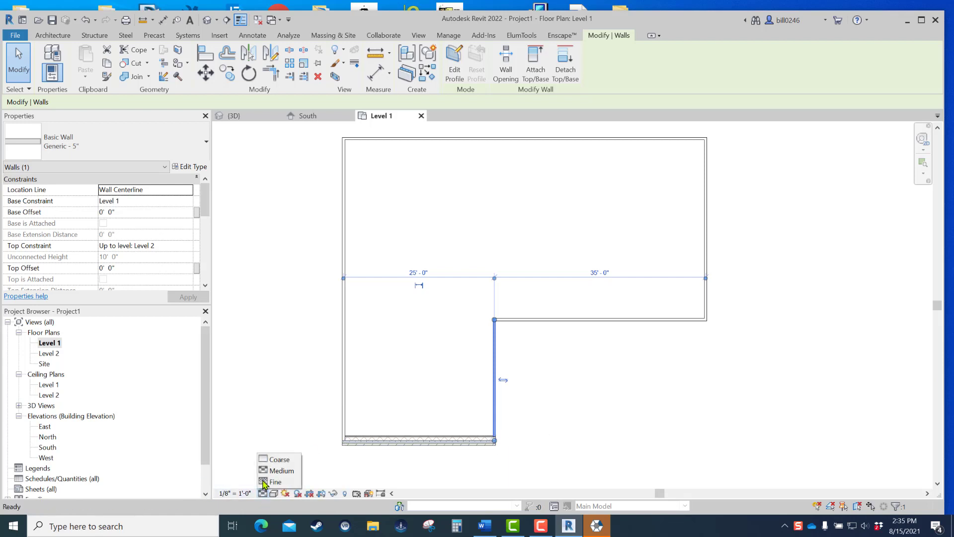
click(248, 118)
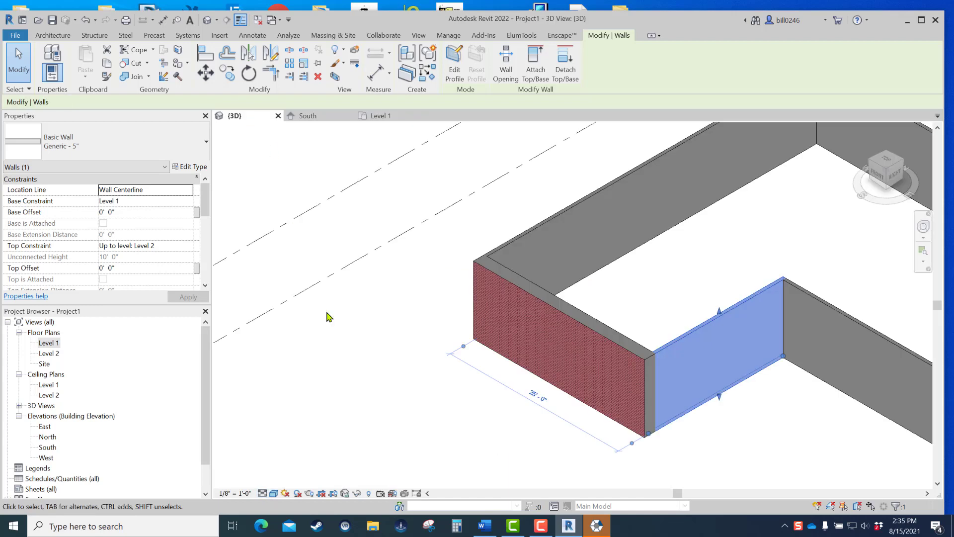
click(371, 436)
click(275, 493)
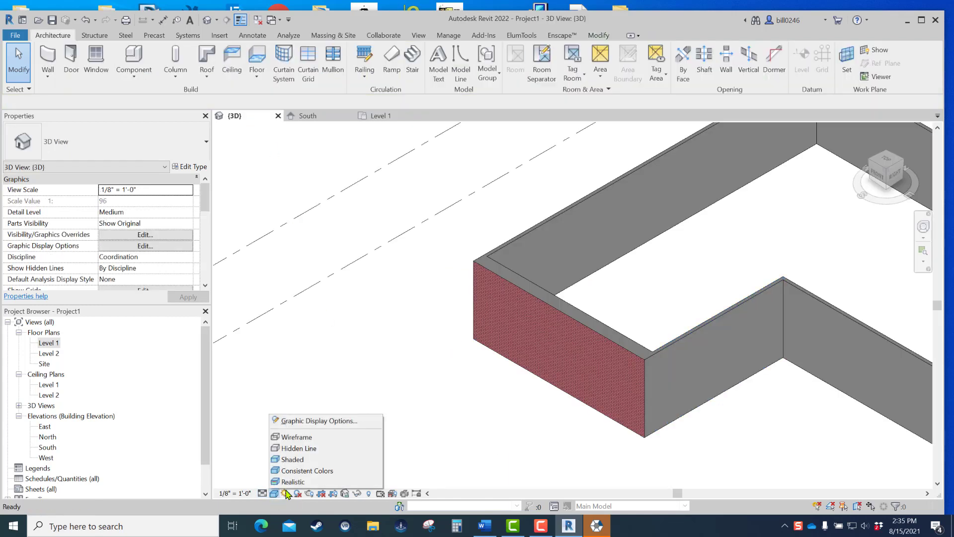
click(292, 481)
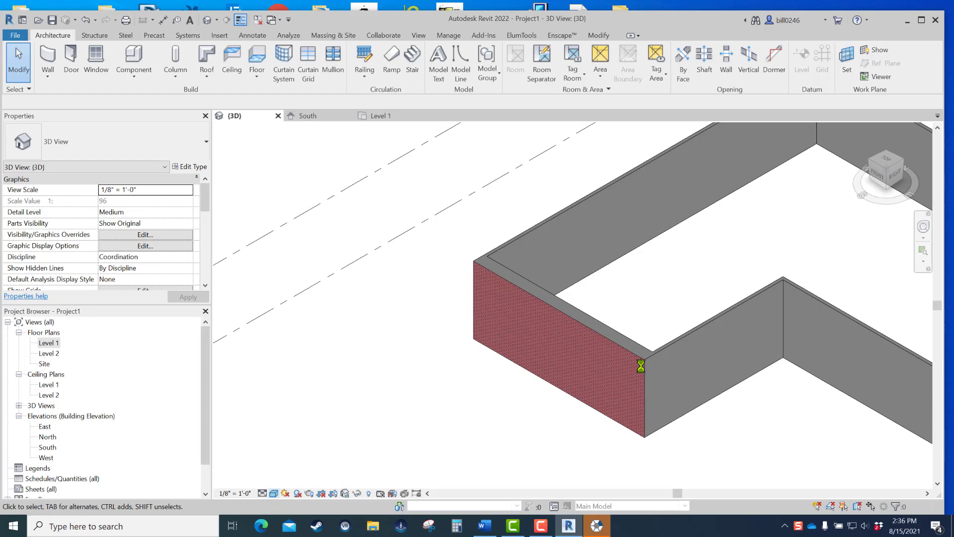
scroll(641, 366, up, 5)
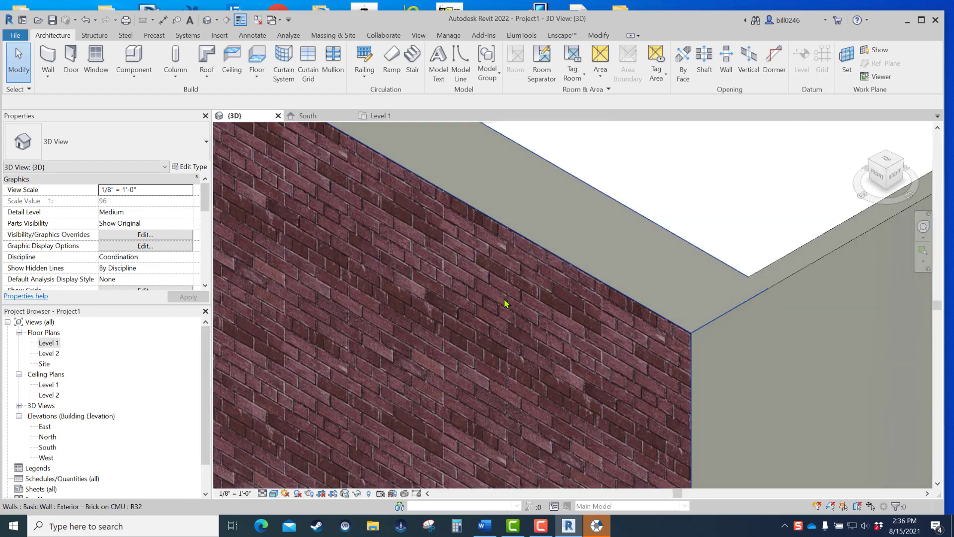
scroll(511, 298, down, 2)
scroll(510, 298, down, 3)
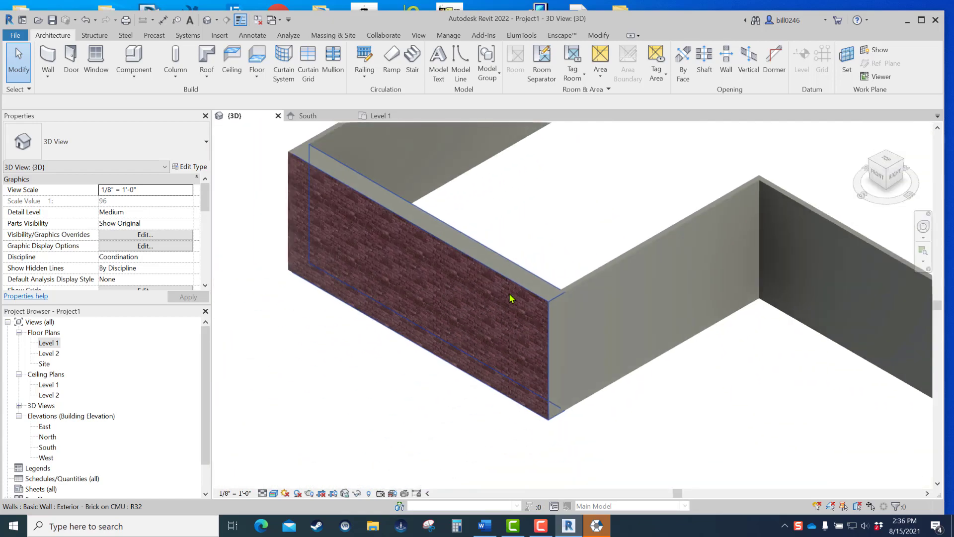
Step: Try the Shaded visual style on the whole L-shaped building, and switch back to Consistent Colors
click(274, 494)
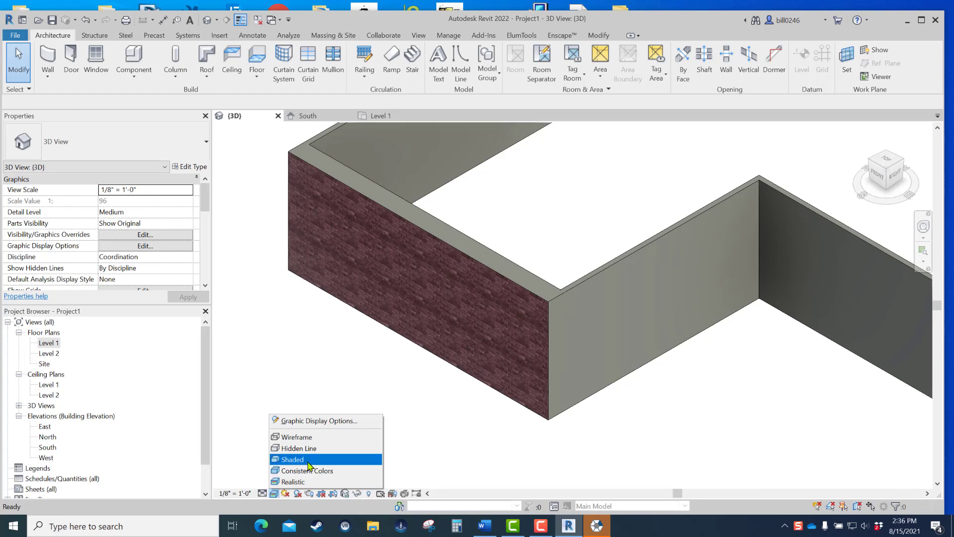
click(307, 470)
scroll(376, 405, down, 3)
scroll(377, 405, down, 2)
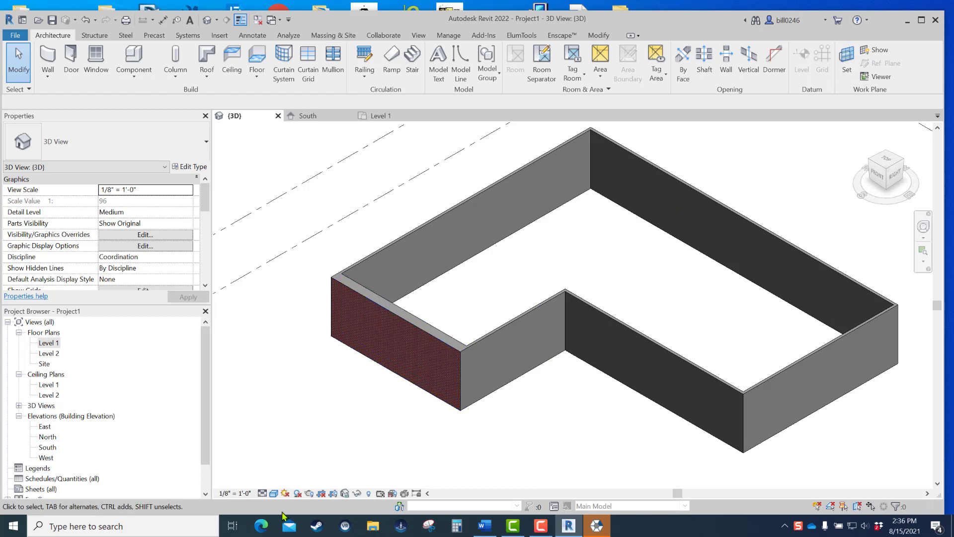
click(274, 493)
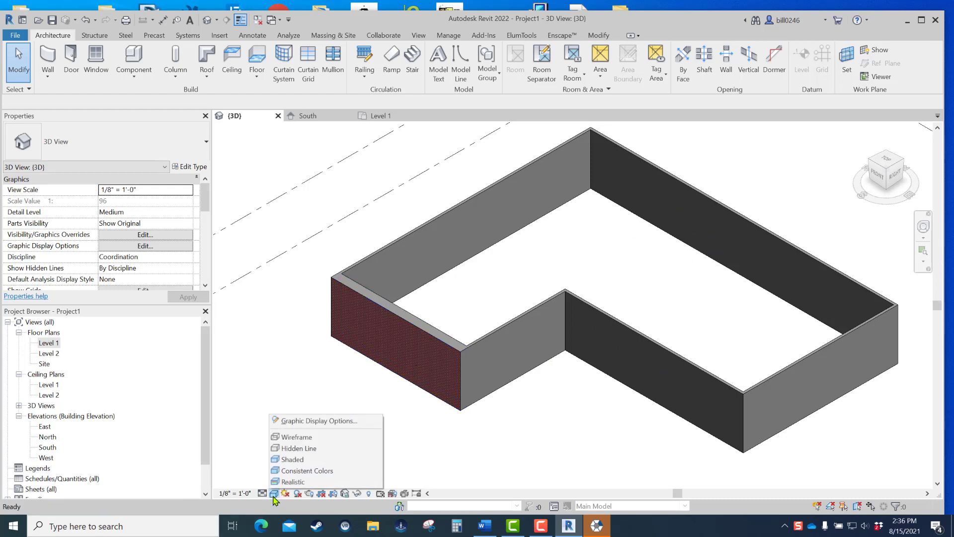
click(308, 470)
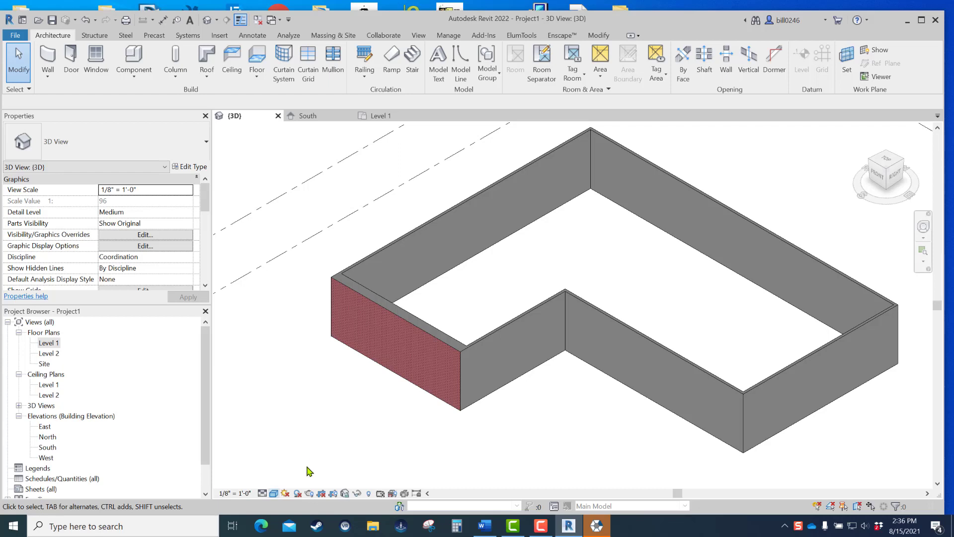
Step: Compare the 3D view in the Shaded visual style once more, and finish with Hidden Line
click(274, 494)
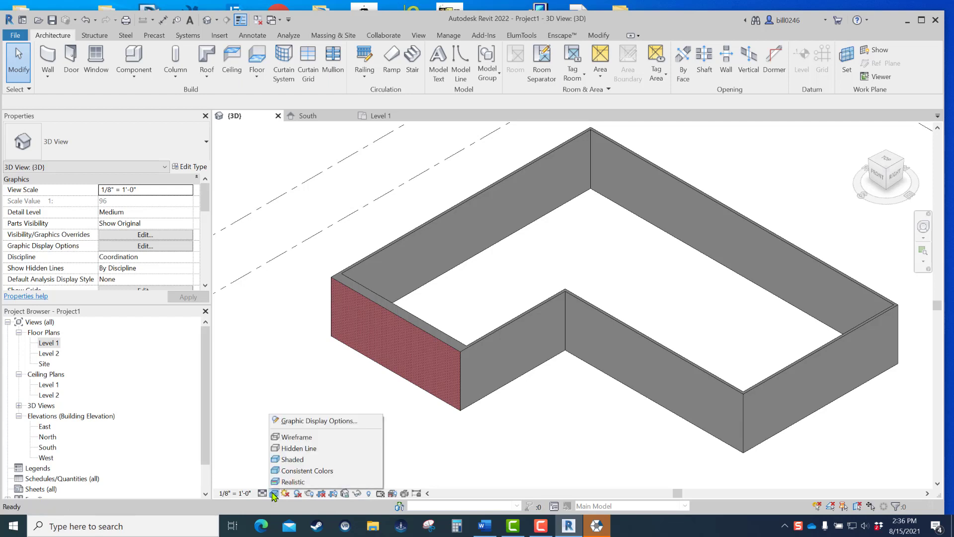
click(310, 459)
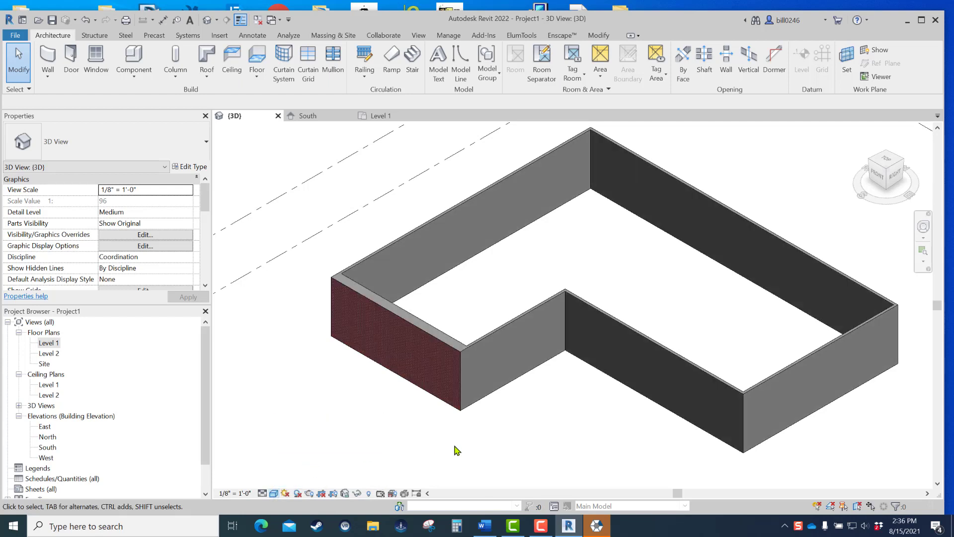
scroll(453, 432, down, 3)
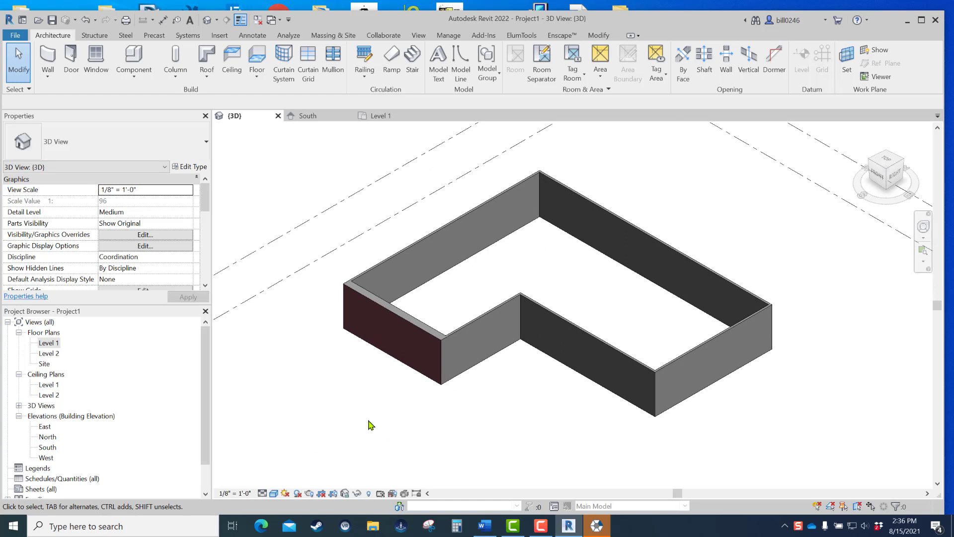
scroll(505, 386, down, 2)
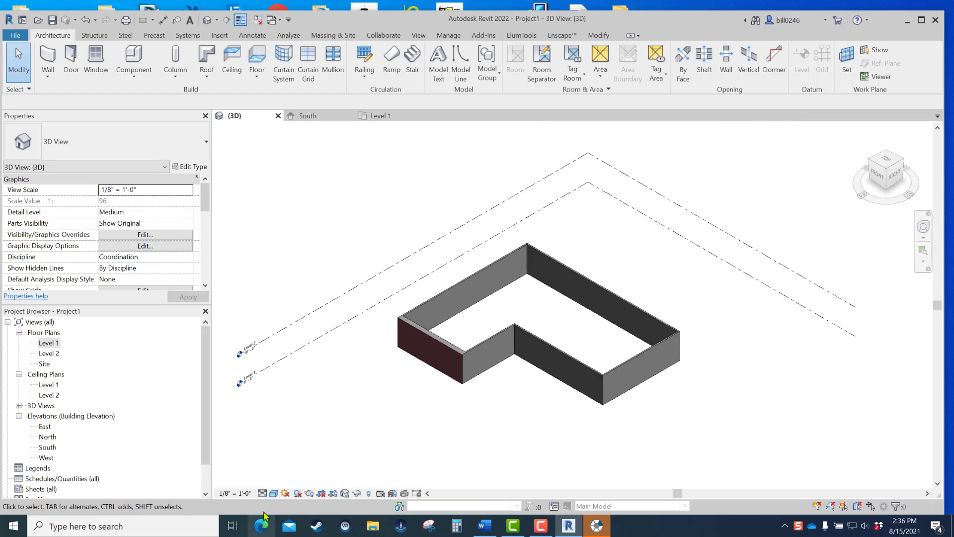
click(273, 495)
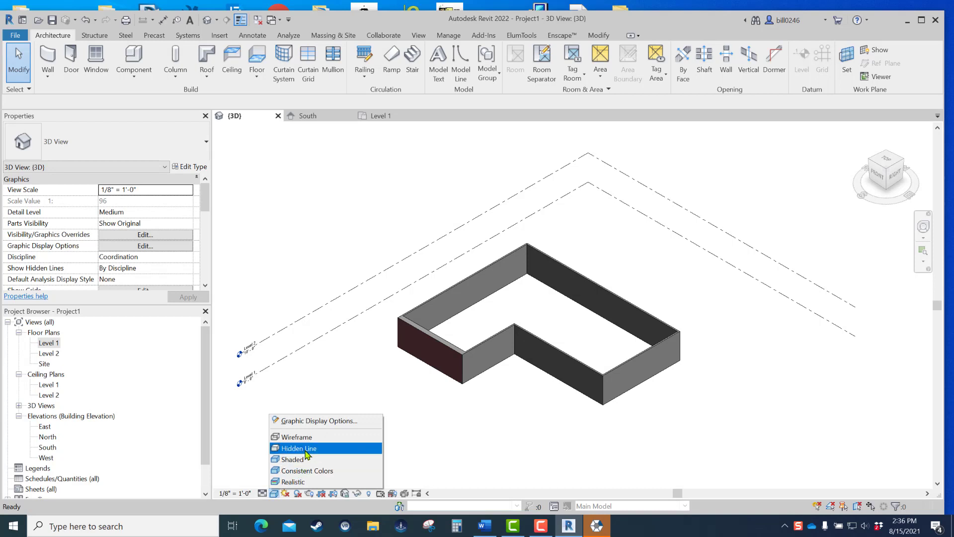
click(304, 448)
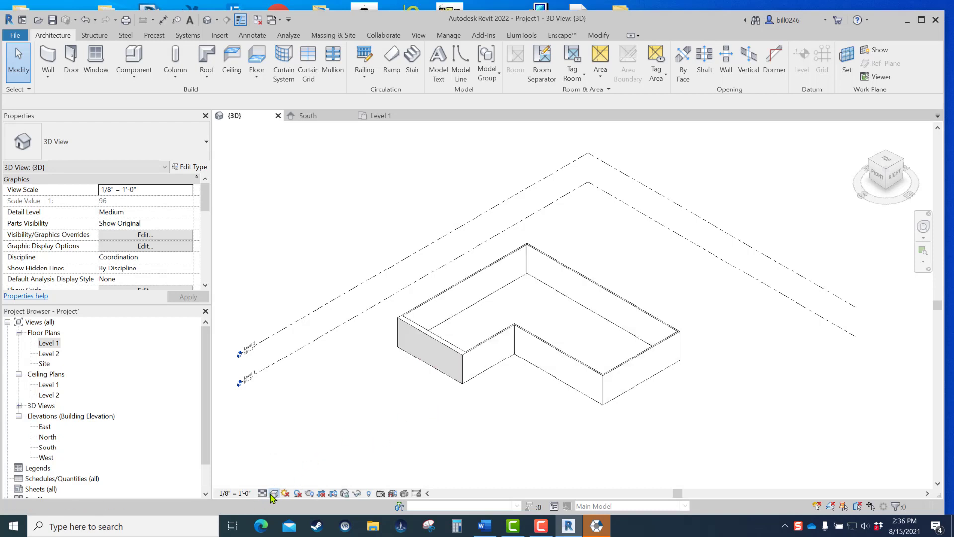
Step: Try the Wireframe visual style in the 3D view, and examine the L-shaped building from a lower angle
click(273, 495)
click(308, 438)
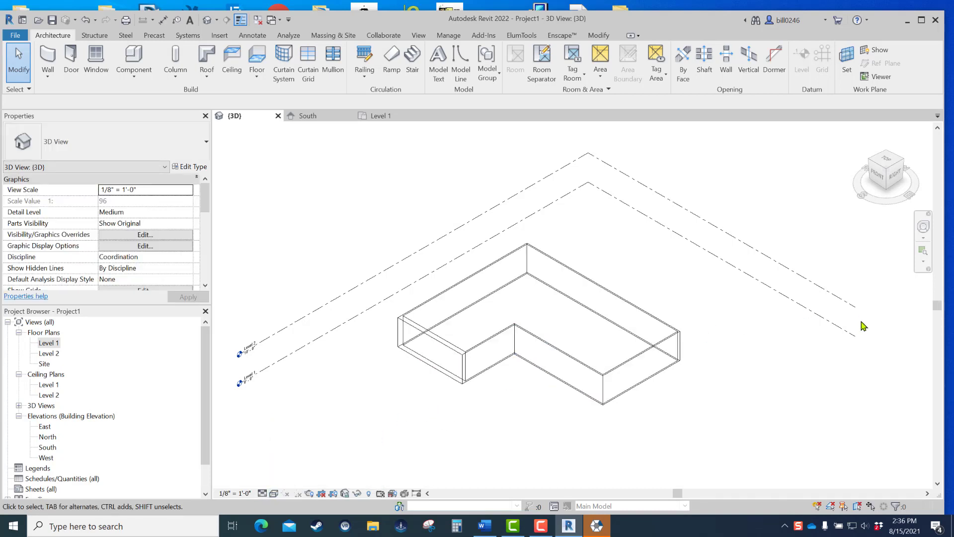
click(923, 227)
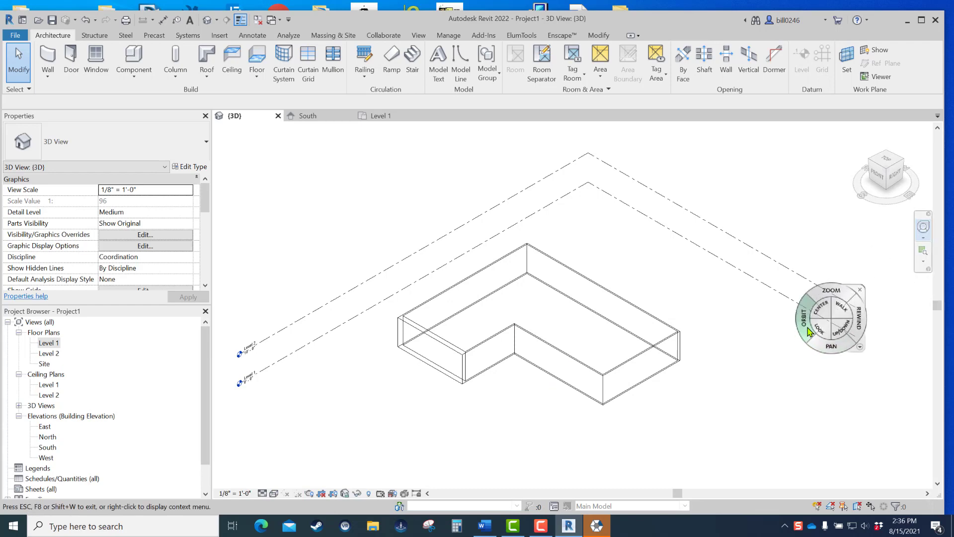
mouse_move(808, 332)
mouse_down()
mouse_move(816, 294)
mouse_move(806, 310)
mouse_up()
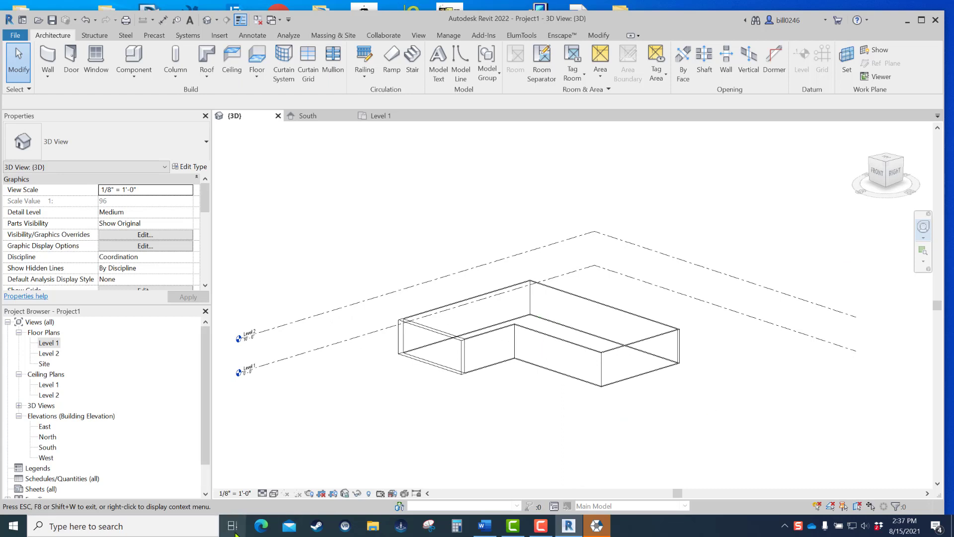
Step: Set the 3D view's visual style to Shaded, keeping the whole L-shaped building in view
click(274, 493)
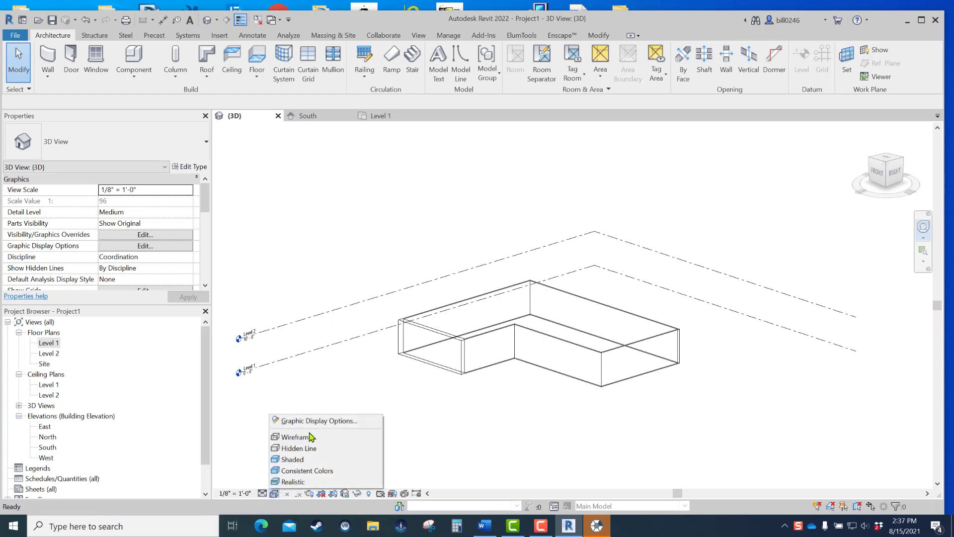
click(304, 461)
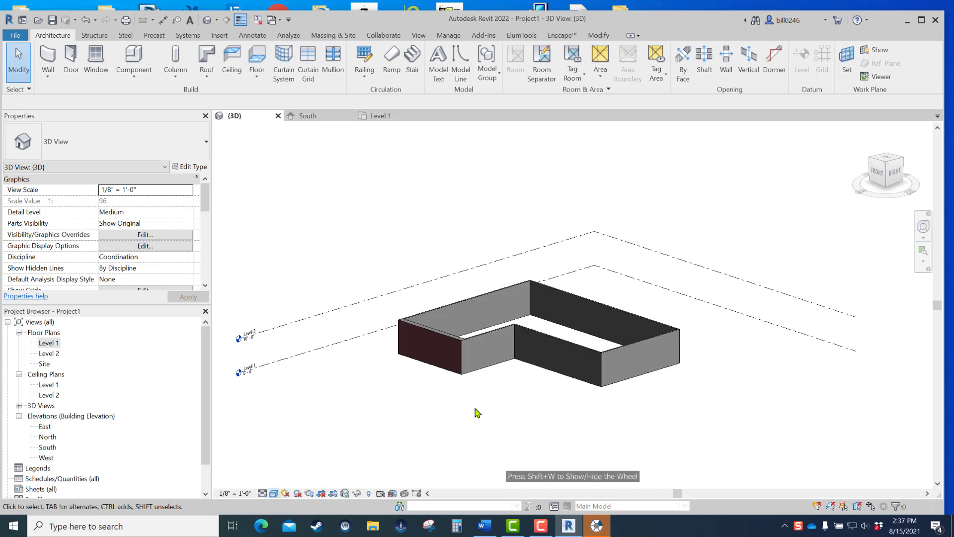
middle_drag(474, 413, 472, 463)
middle_drag(558, 379, 592, 322)
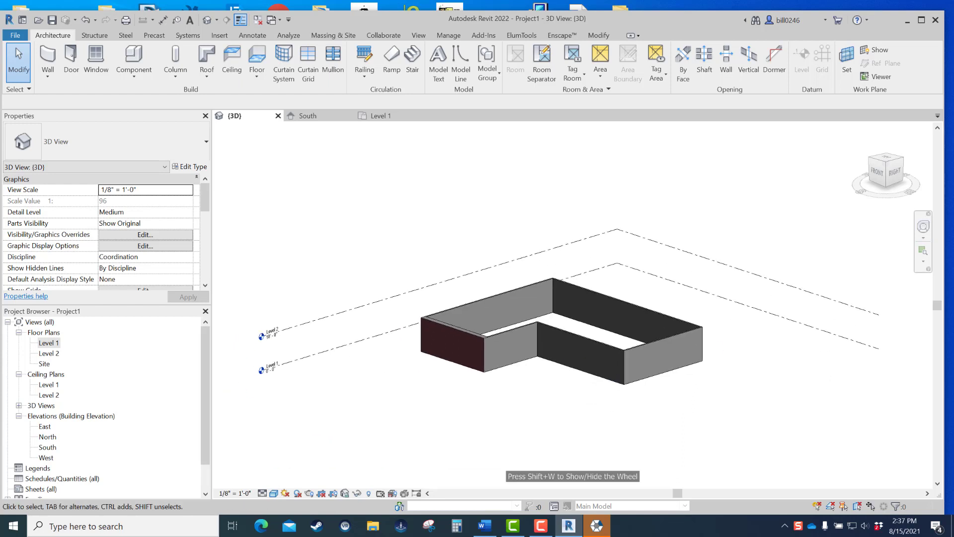
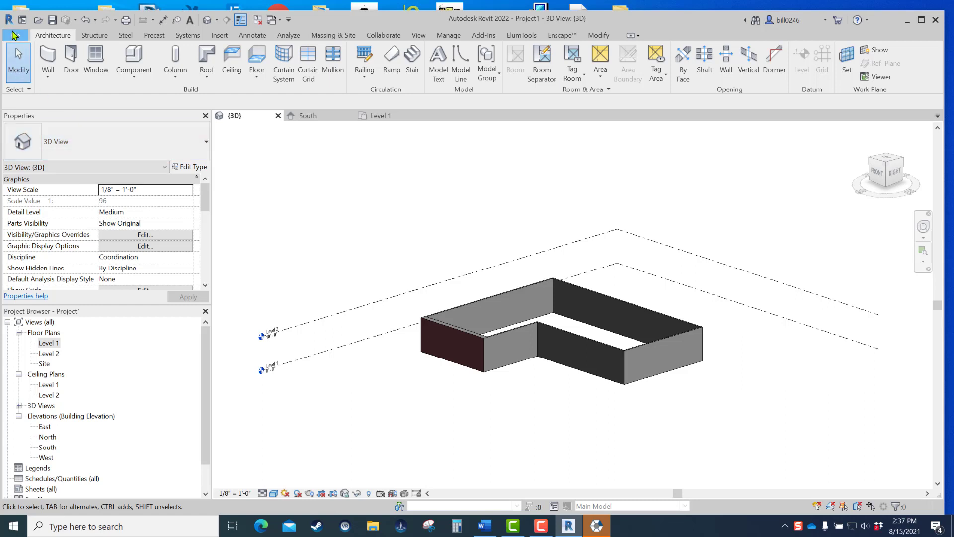
Step: Start saving the model under a new name as a Revit project file
click(14, 34)
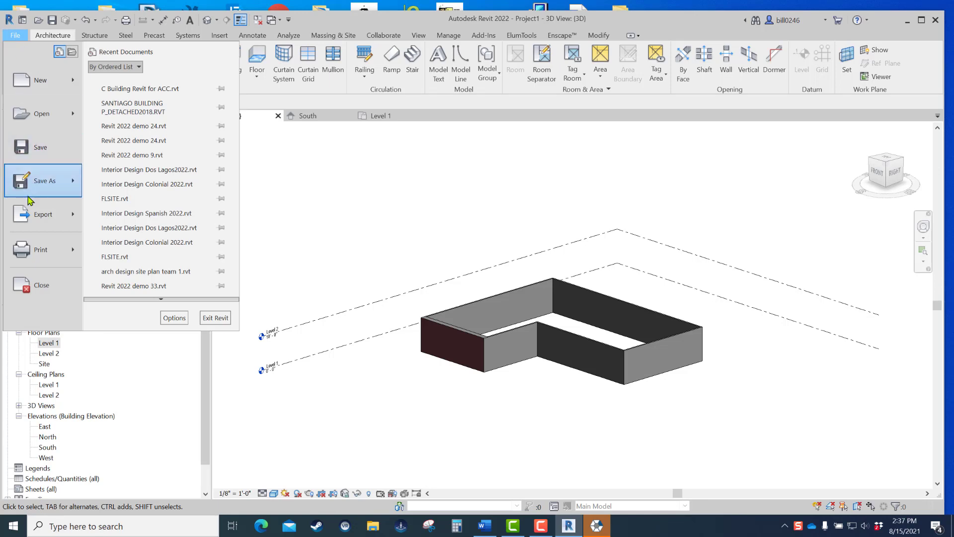
mouse_move(32, 195)
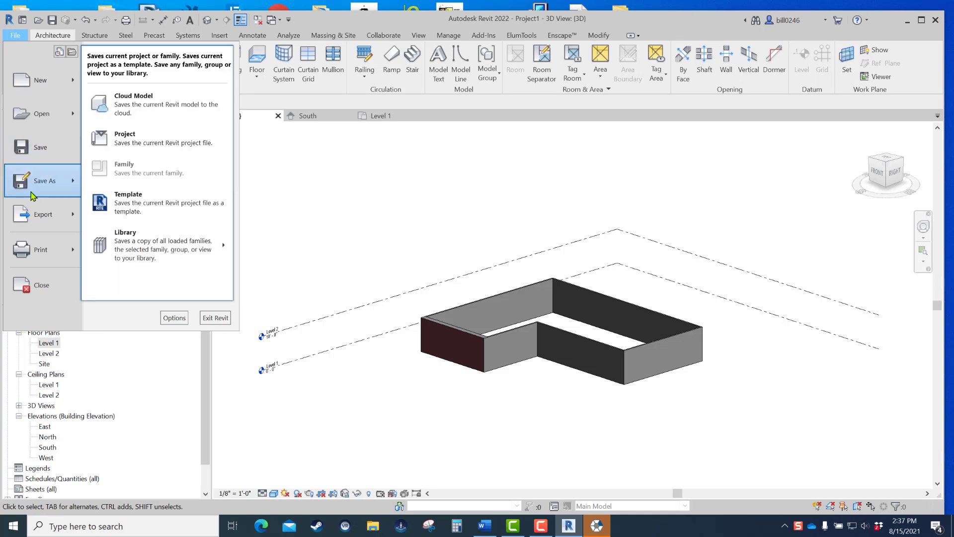
click(162, 141)
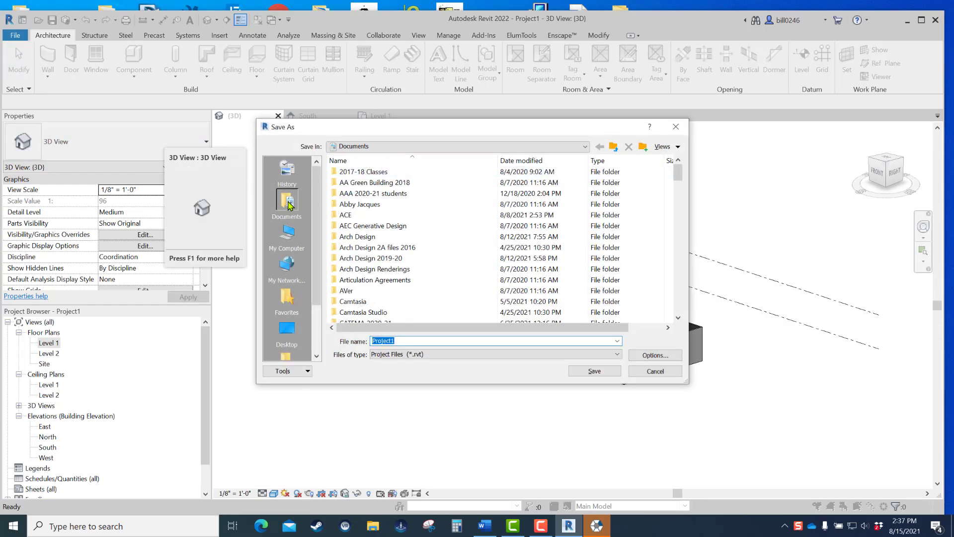
Step: Look through the subfolders of Documents for a suitable place to save the project
scroll(417, 235, down, 6)
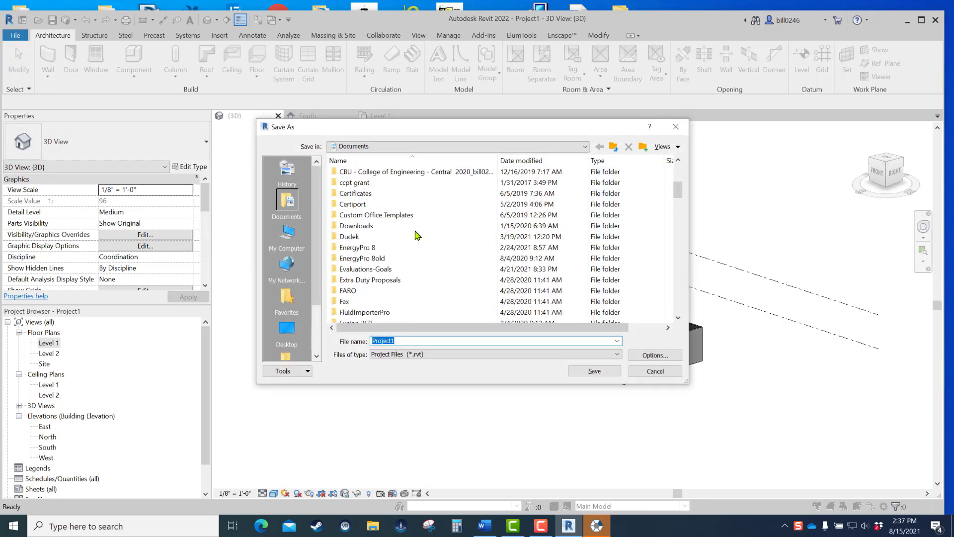
scroll(416, 235, down, 3)
scroll(417, 235, down, 1)
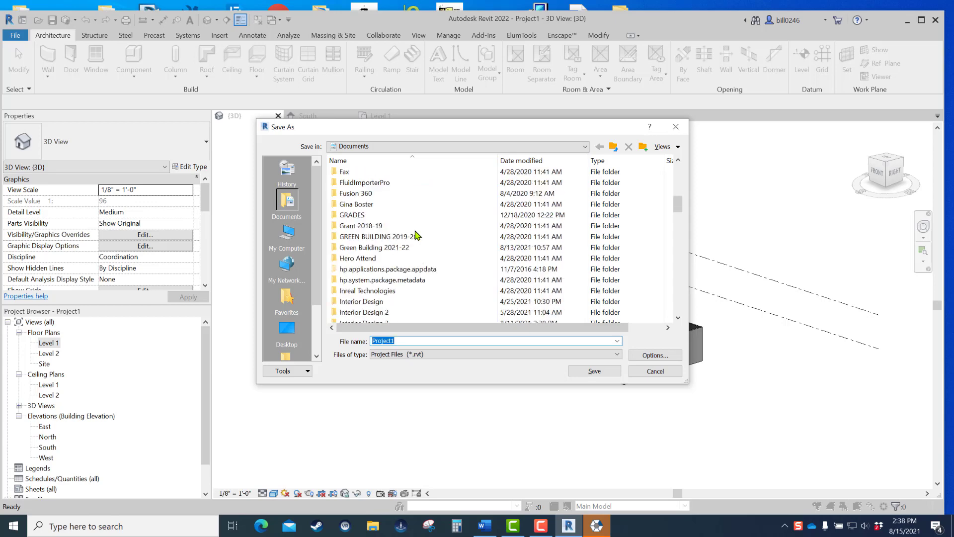
scroll(417, 237, down, 6)
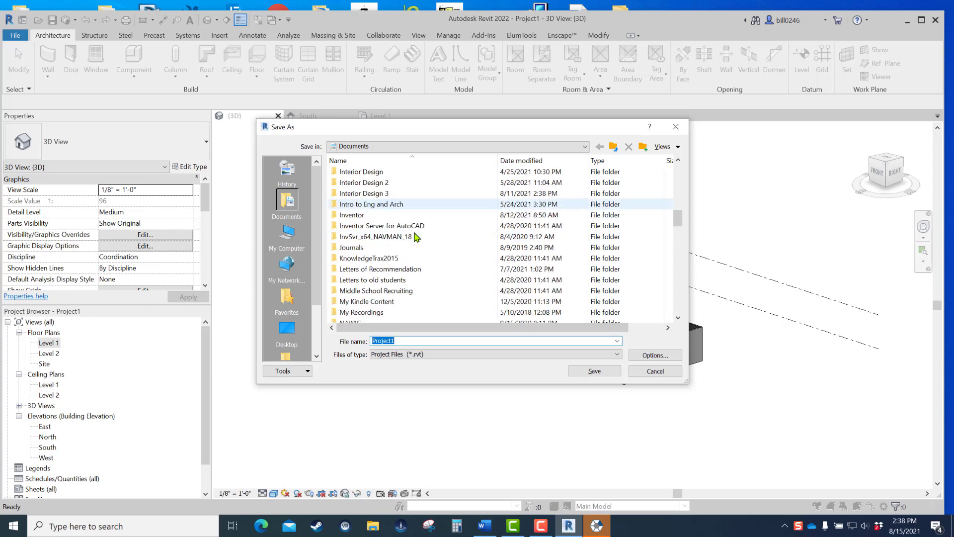
scroll(417, 237, down, 1)
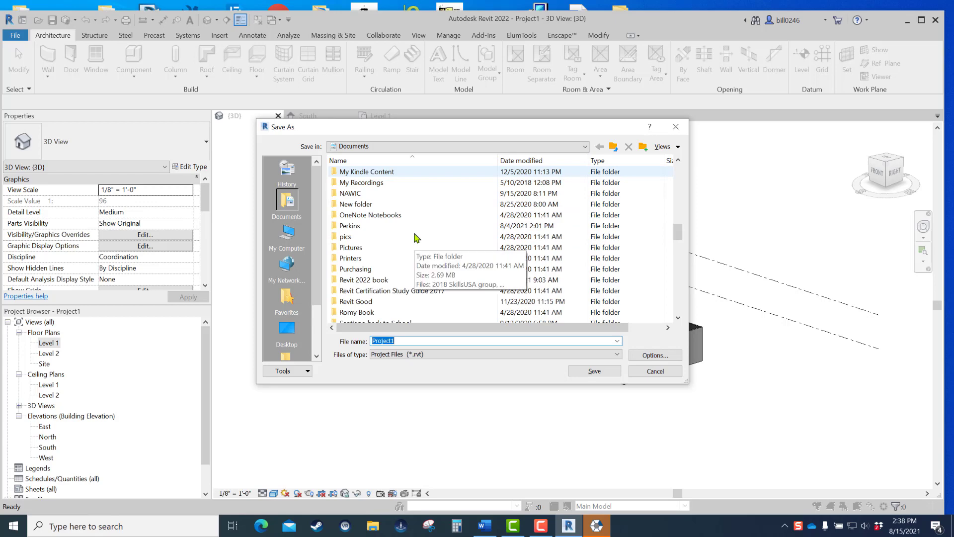
scroll(417, 237, down, 1)
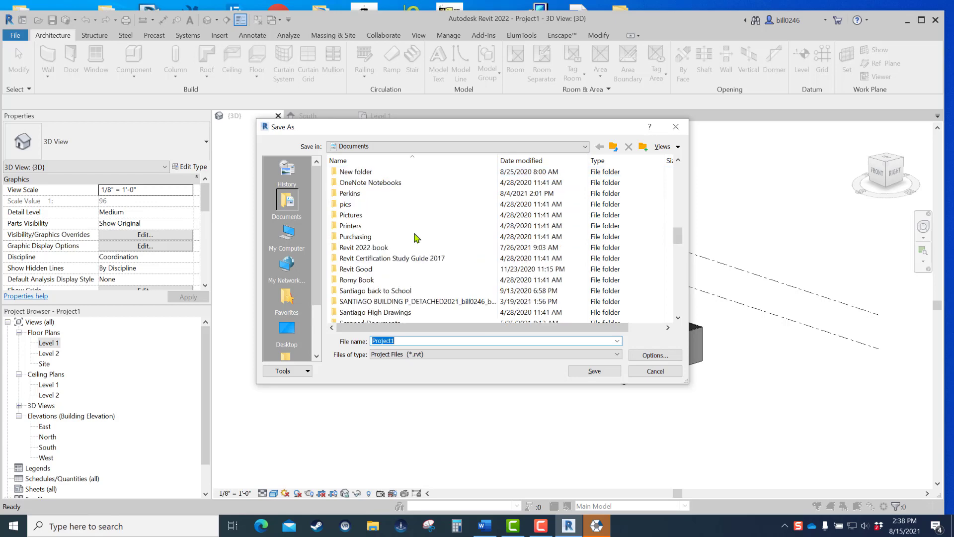
scroll(428, 323, down, 2)
scroll(428, 320, down, 5)
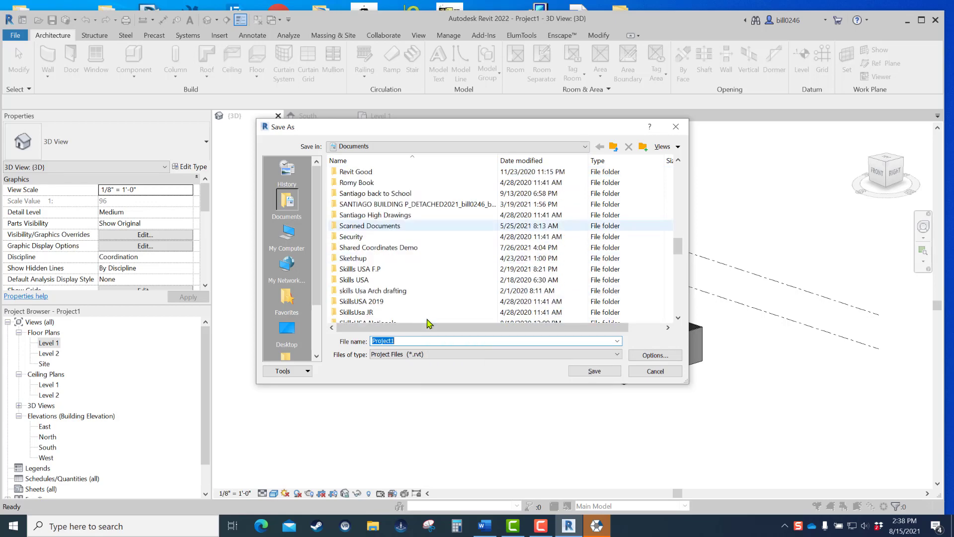
scroll(428, 323, up, 3)
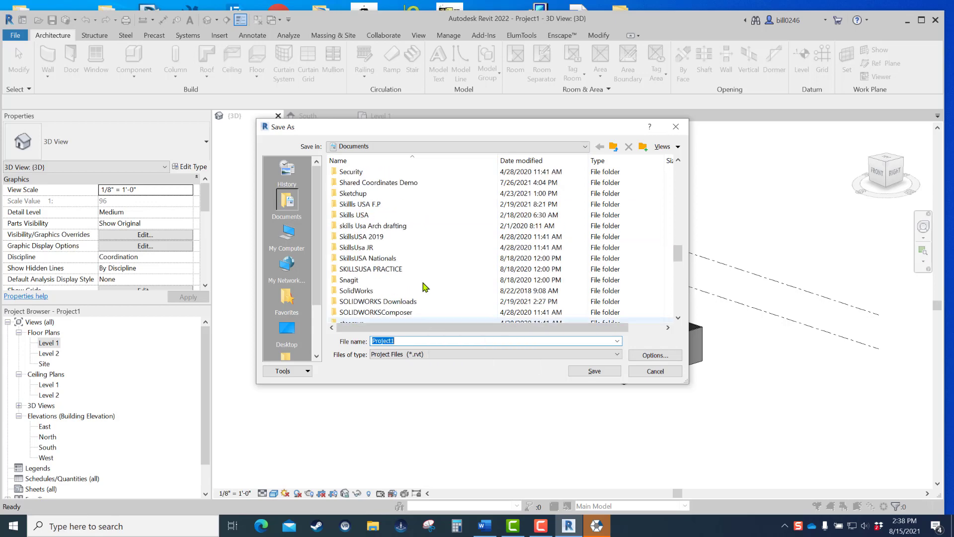
Step: Choose the Revitdemos folder in OneDrive - Corona-Norco Unified School District as the save location
click(386, 146)
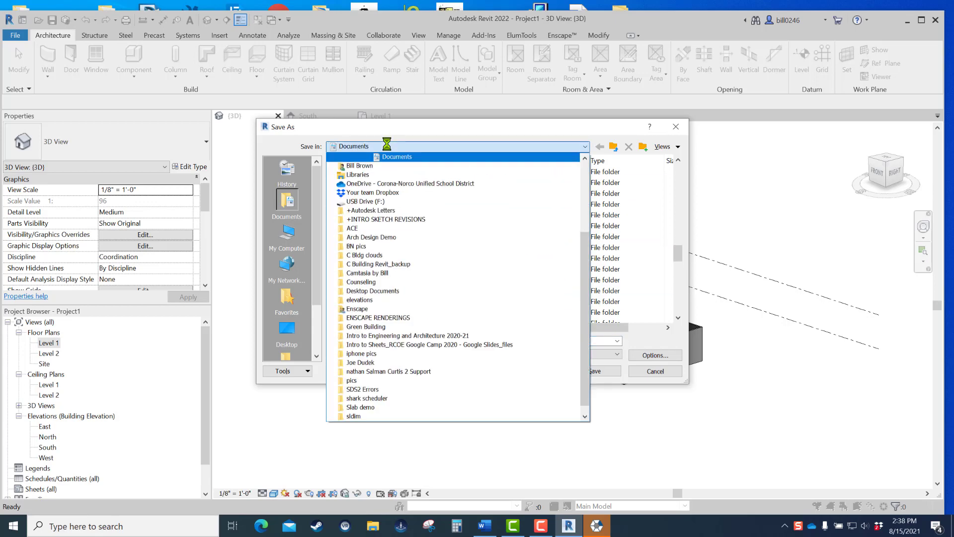
click(389, 186)
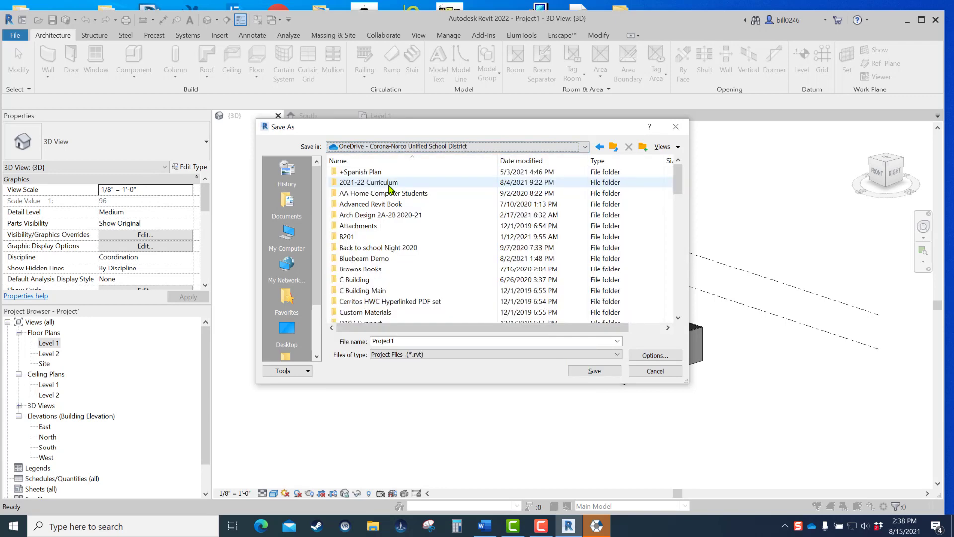
scroll(389, 187, down, 15)
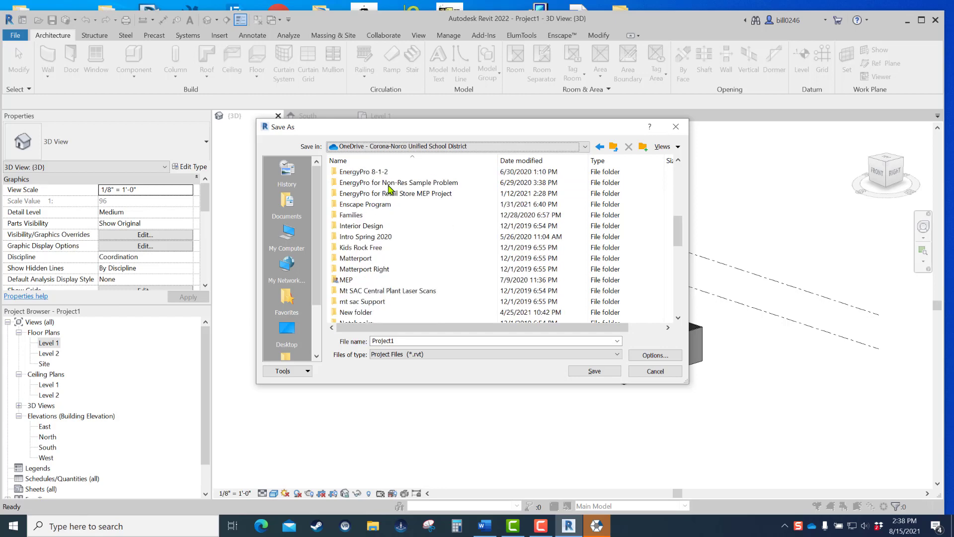
scroll(403, 271, down, 2)
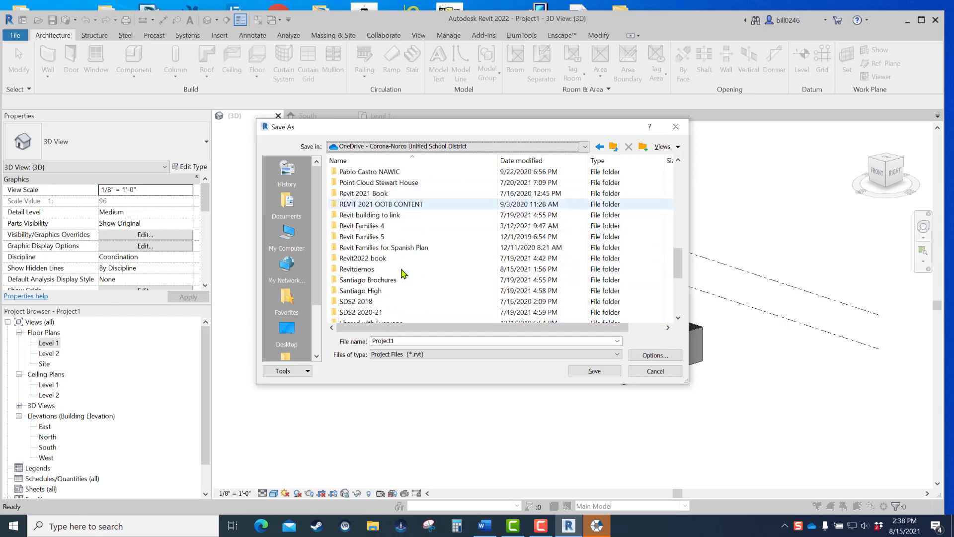
double_click(368, 270)
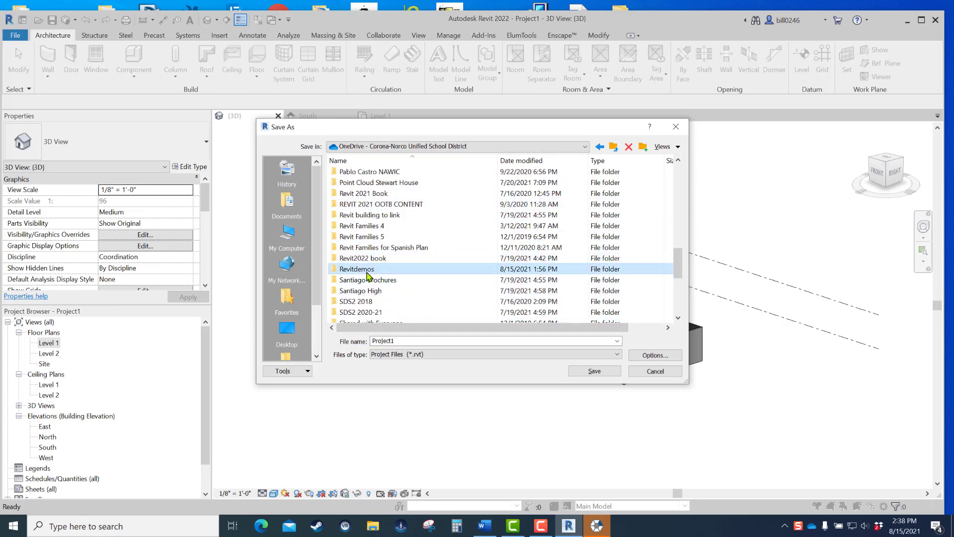
Step: Name the project file "BB Revit2022demo1" and save it in the Revitdemos folder
double_click(428, 341)
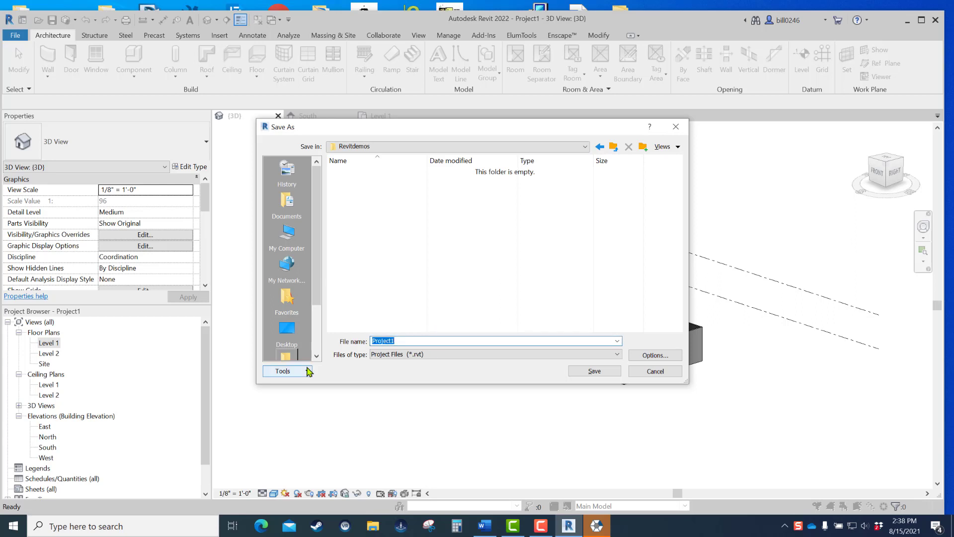
text(BB Revitdemo1)
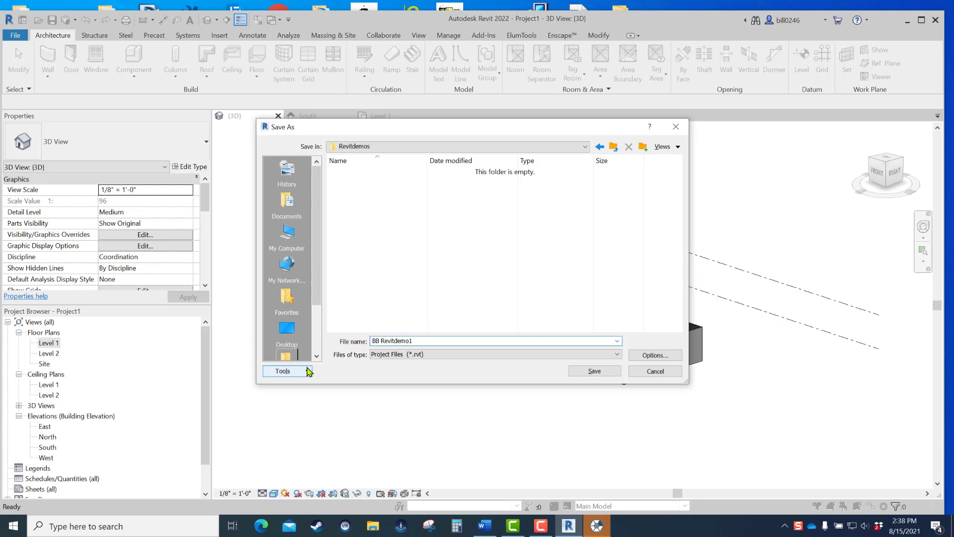
click(393, 340)
text(2022)
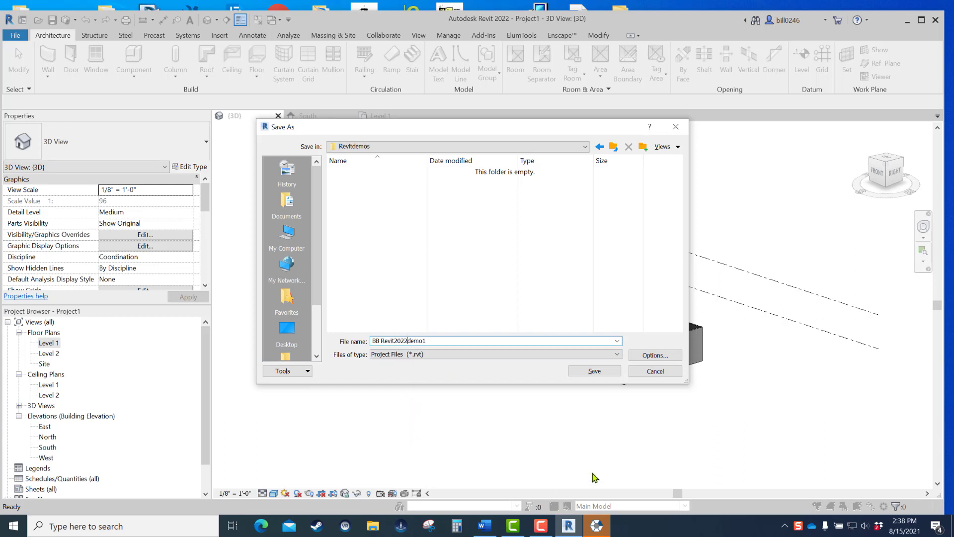
click(597, 371)
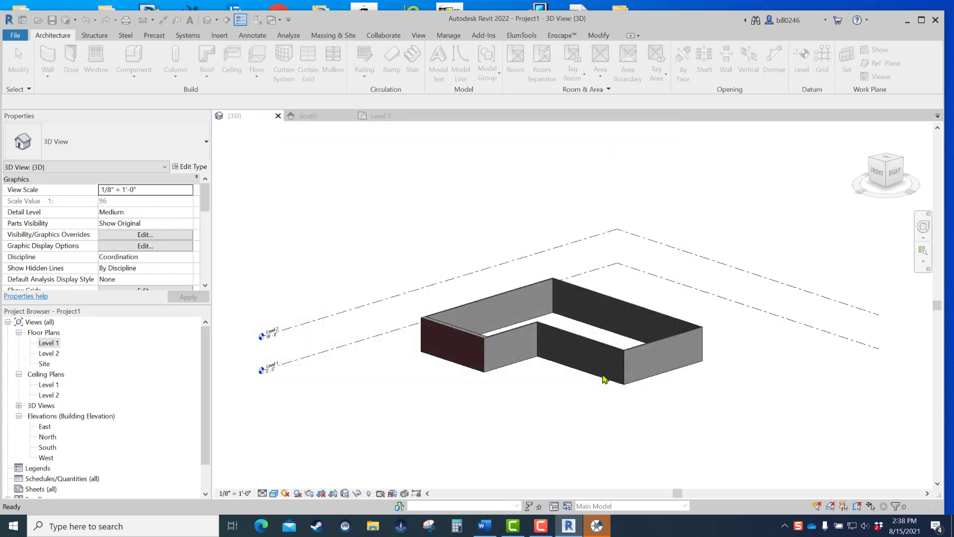